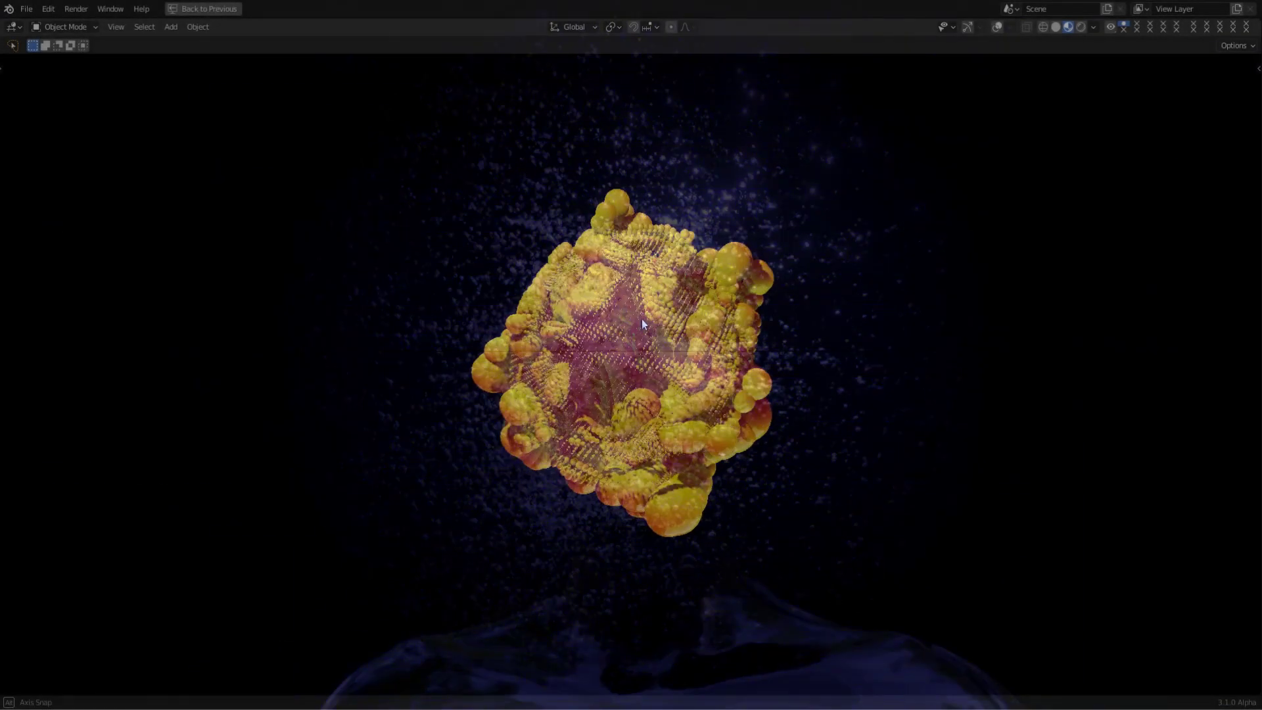
- Raise the sphere cluster along Z, tumble it with a trackball rotation, then start moving it along X
{"action": "key", "text": "g"}
{"action": "key", "text": "z"}
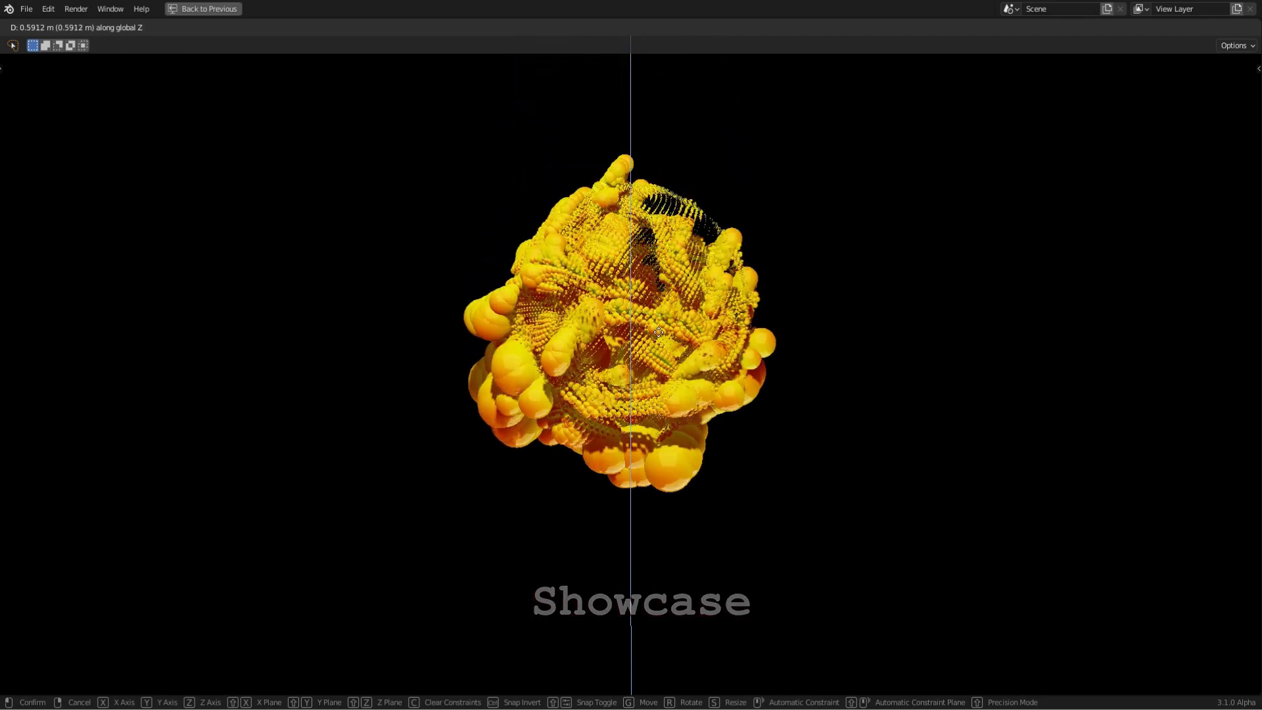
{"action": "left_click", "coordinate": [643, 272]}
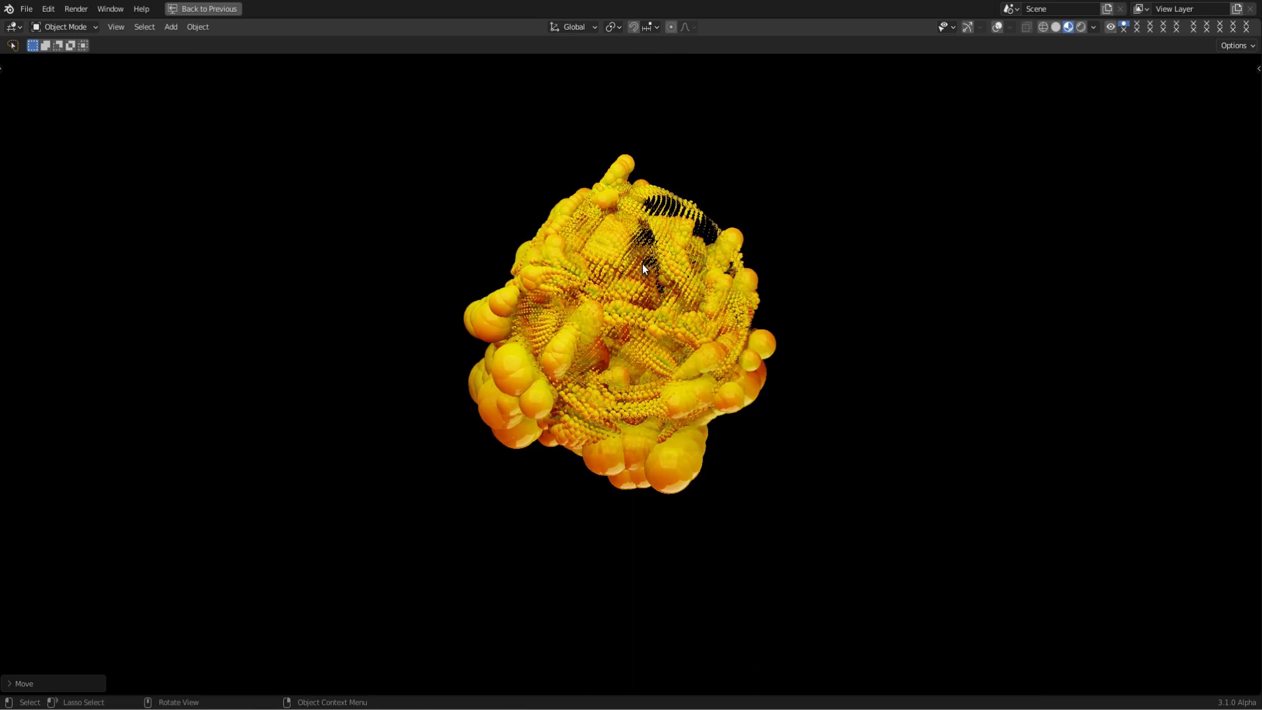
{"action": "key", "text": "r"}
{"action": "key", "text": "r"}
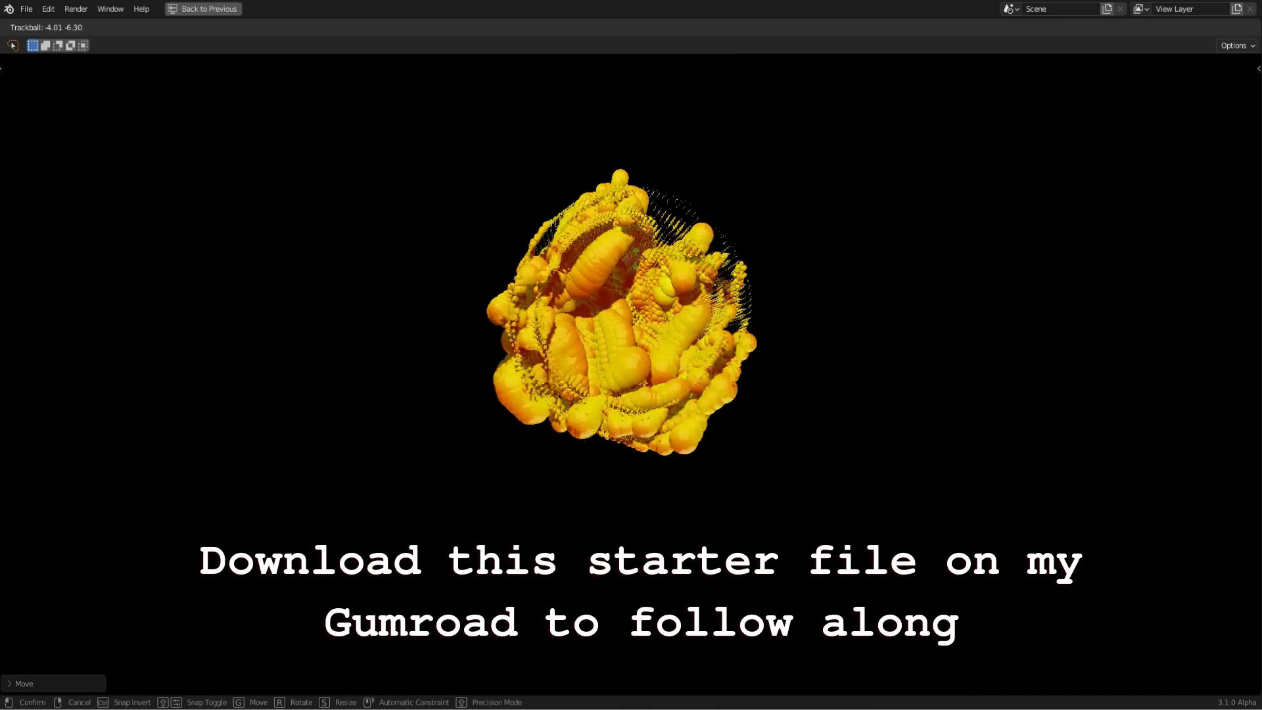
{"action": "left_click", "coordinate": [633, 293]}
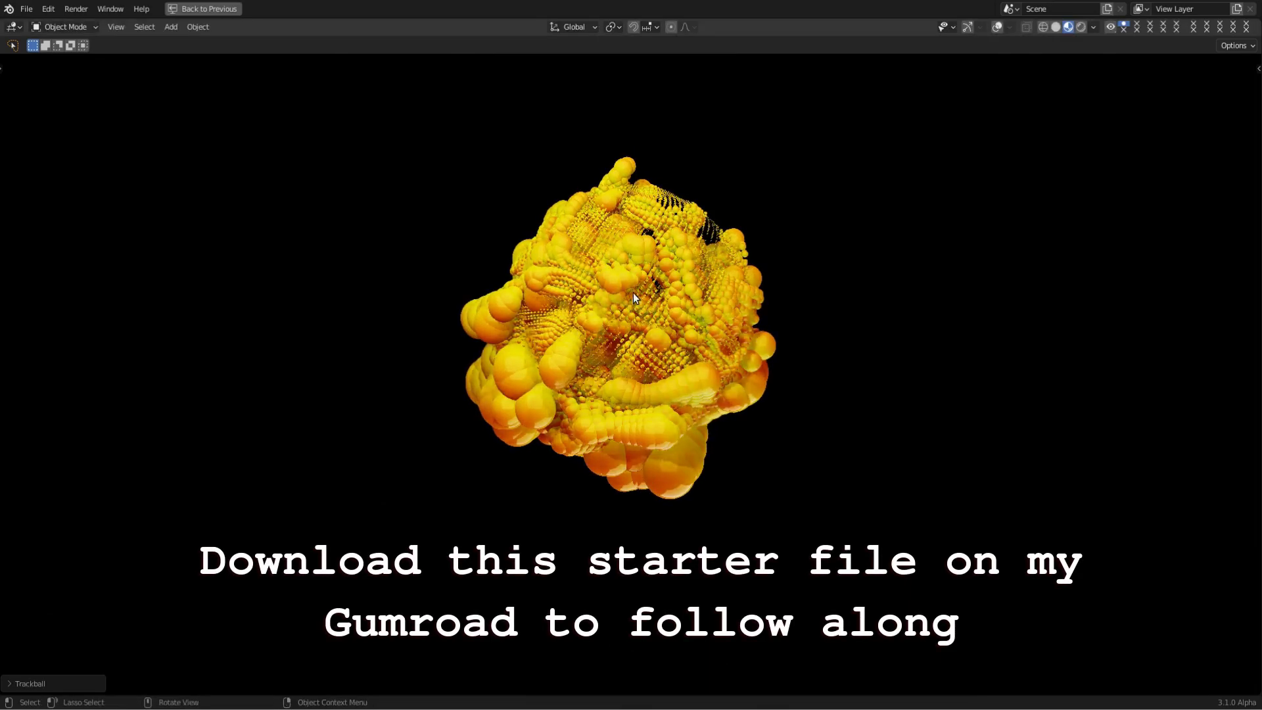
{"action": "key", "text": "g"}
{"action": "key", "text": "x"}
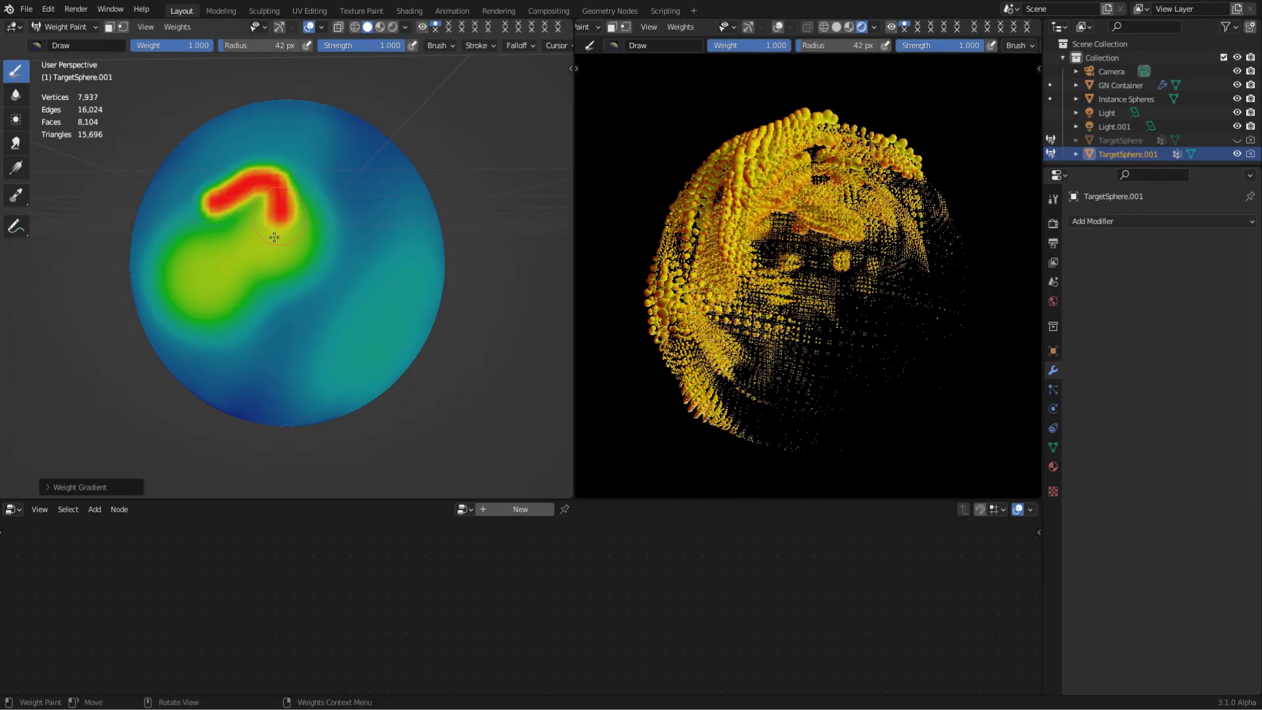
- Extend a red weight stroke, paint a zero-weight stroke down the middle, then add a radial gradient from the centre
{"action": "mouse_move", "coordinate": [274, 236]}
{"action": "left_mouse_down"}
{"action": "mouse_move", "coordinate": [301, 297]}
{"action": "mouse_move", "coordinate": [272, 334]}
{"action": "mouse_move", "coordinate": [224, 269]}
{"action": "mouse_move", "coordinate": [236, 272]}
{"action": "left_mouse_up"}
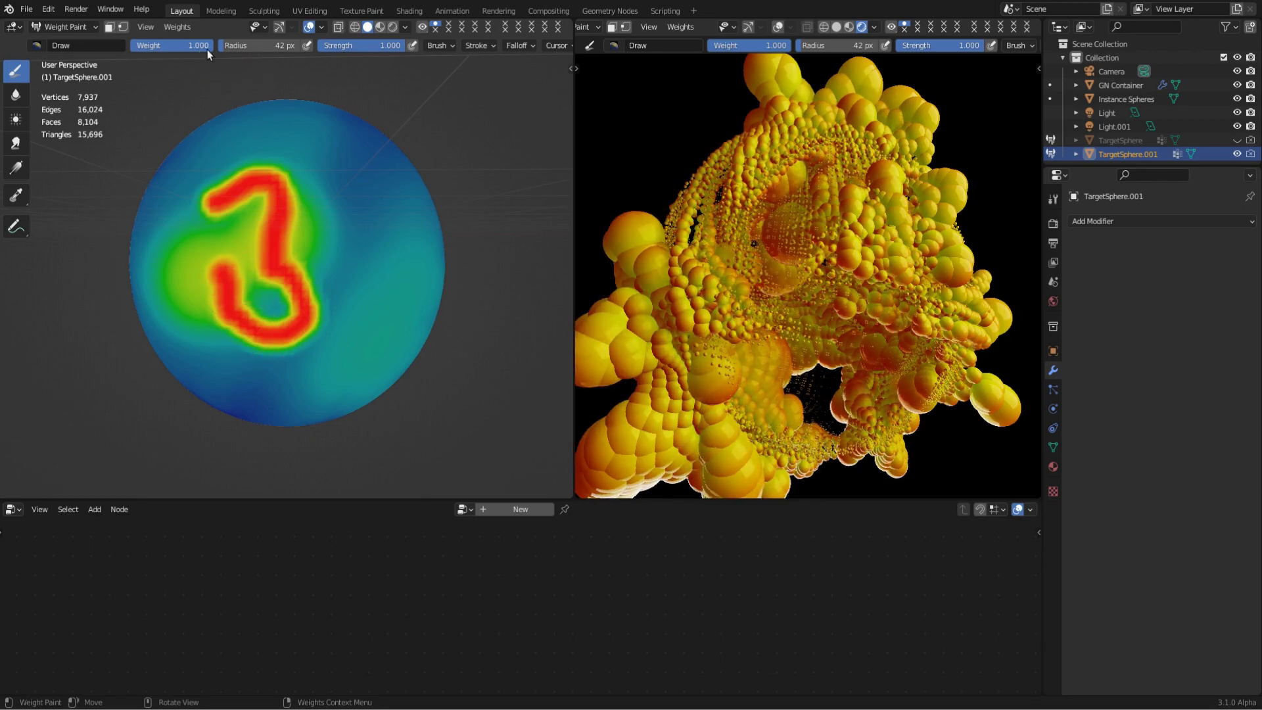
{"action": "left_click_drag", "start_coordinate": [172, 45], "coordinate": [170, 45]}
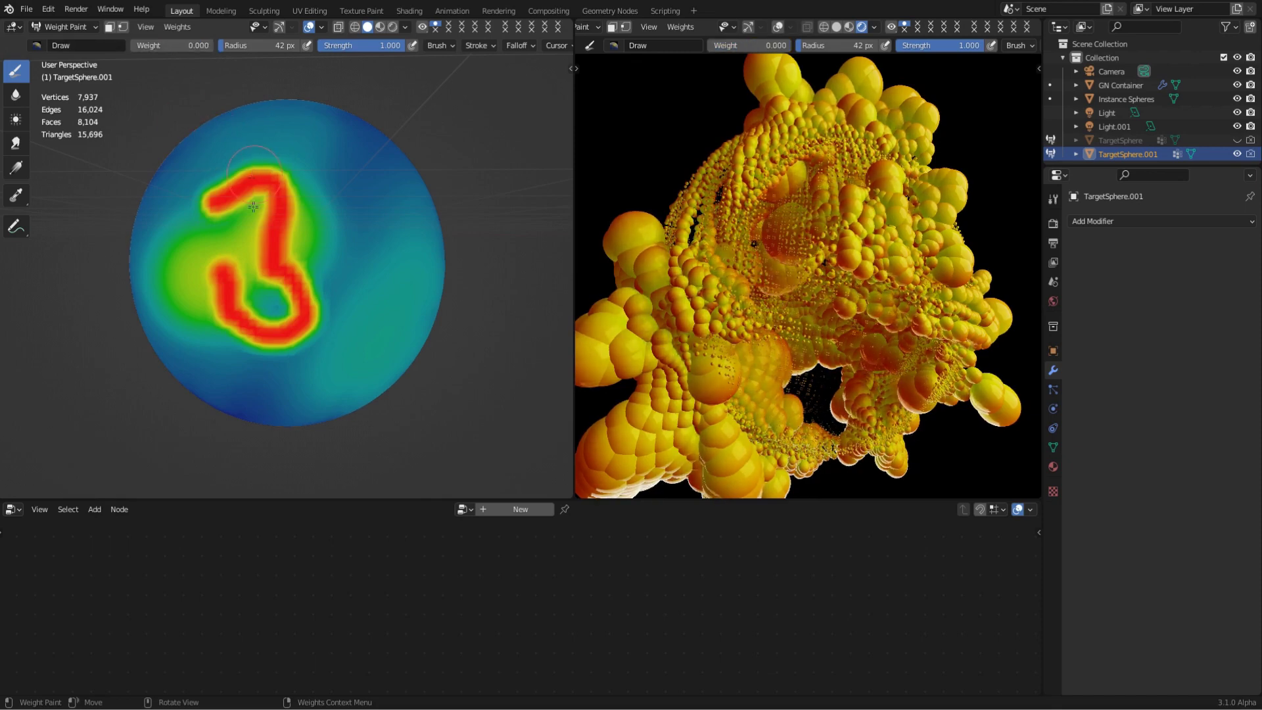
{"action": "left_click_drag", "start_coordinate": [253, 207], "coordinate": [256, 348]}
{"action": "mouse_move", "coordinate": [291, 260]}
{"action": "left_mouse_down"}
{"action": "mouse_move", "coordinate": [407, 344]}
{"action": "mouse_move", "coordinate": [392, 337]}
{"action": "left_mouse_up"}
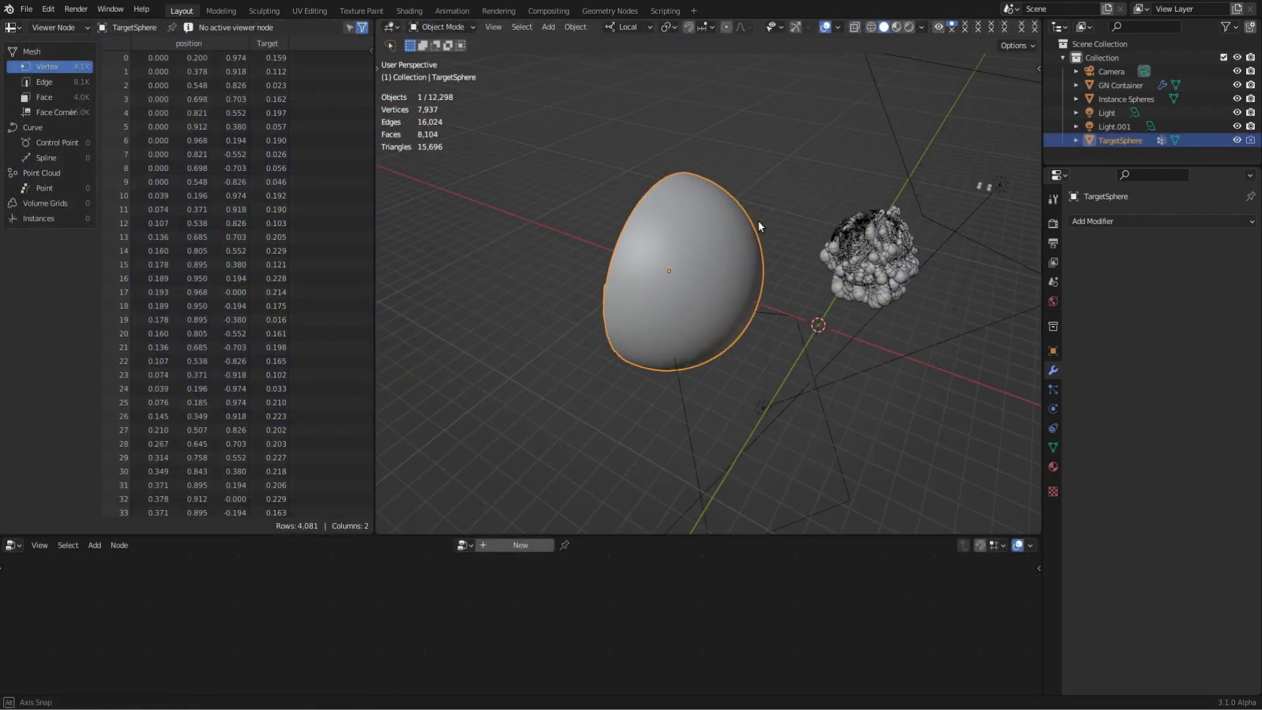
{"action": "middle_click_drag", "start_coordinate": [758, 220], "coordinate": [665, 206]}
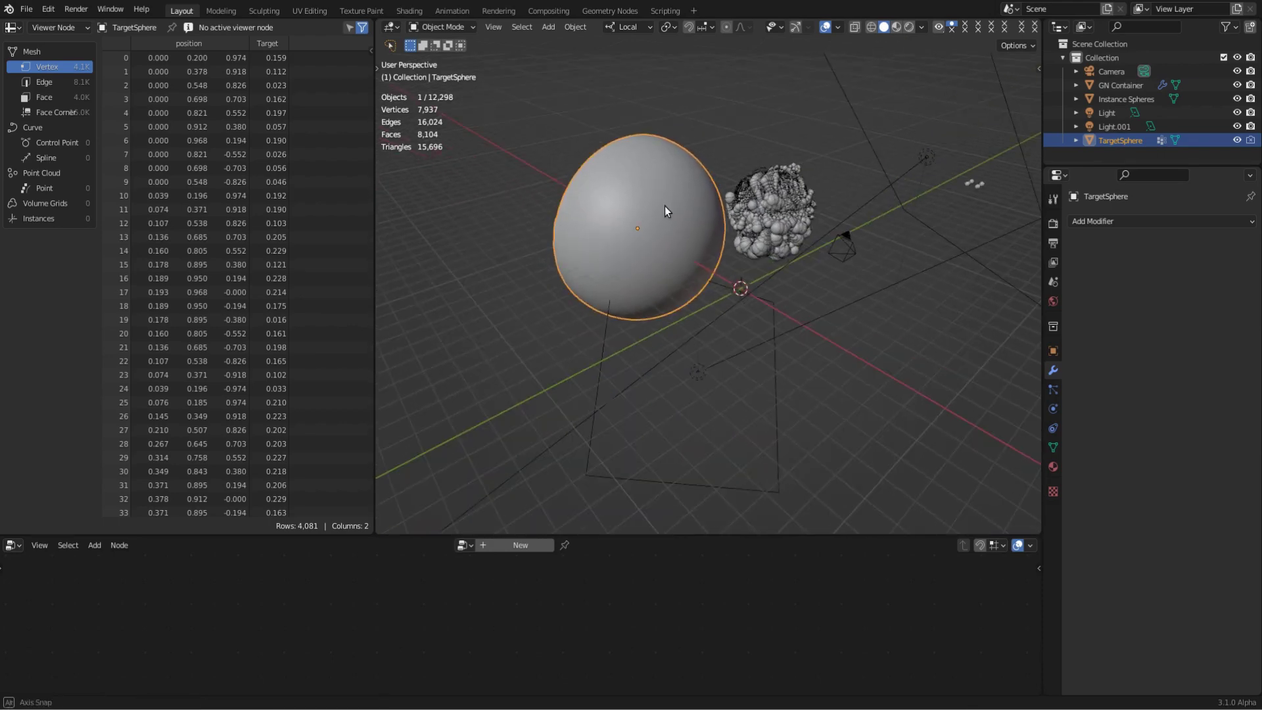
- Put TargetSphere in Weight Paint, orbit around it and the cluster, then return to Object Mode
{"action": "left_click", "coordinate": [458, 29]}
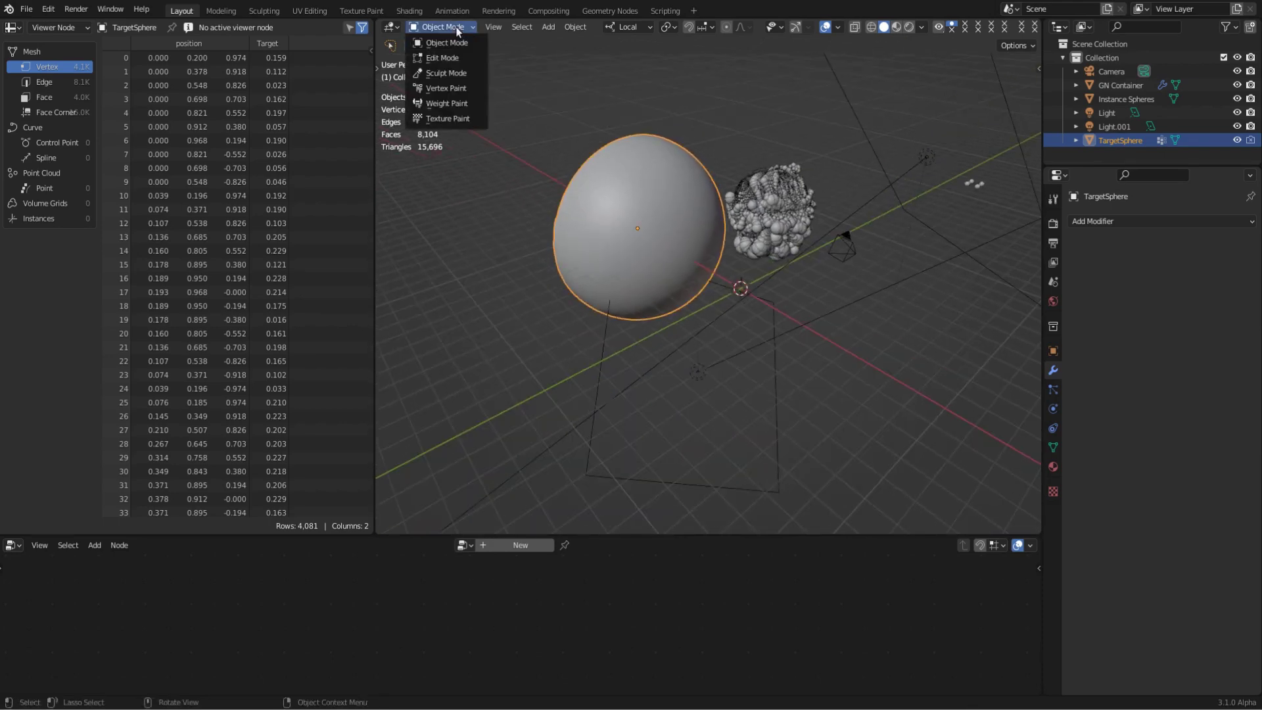
{"action": "left_click", "coordinate": [460, 104]}
{"action": "mouse_move", "coordinate": [499, 132]}
{"action": "middle_mouse_down"}
{"action": "mouse_move", "coordinate": [644, 222]}
{"action": "mouse_move", "coordinate": [672, 211]}
{"action": "middle_mouse_up"}
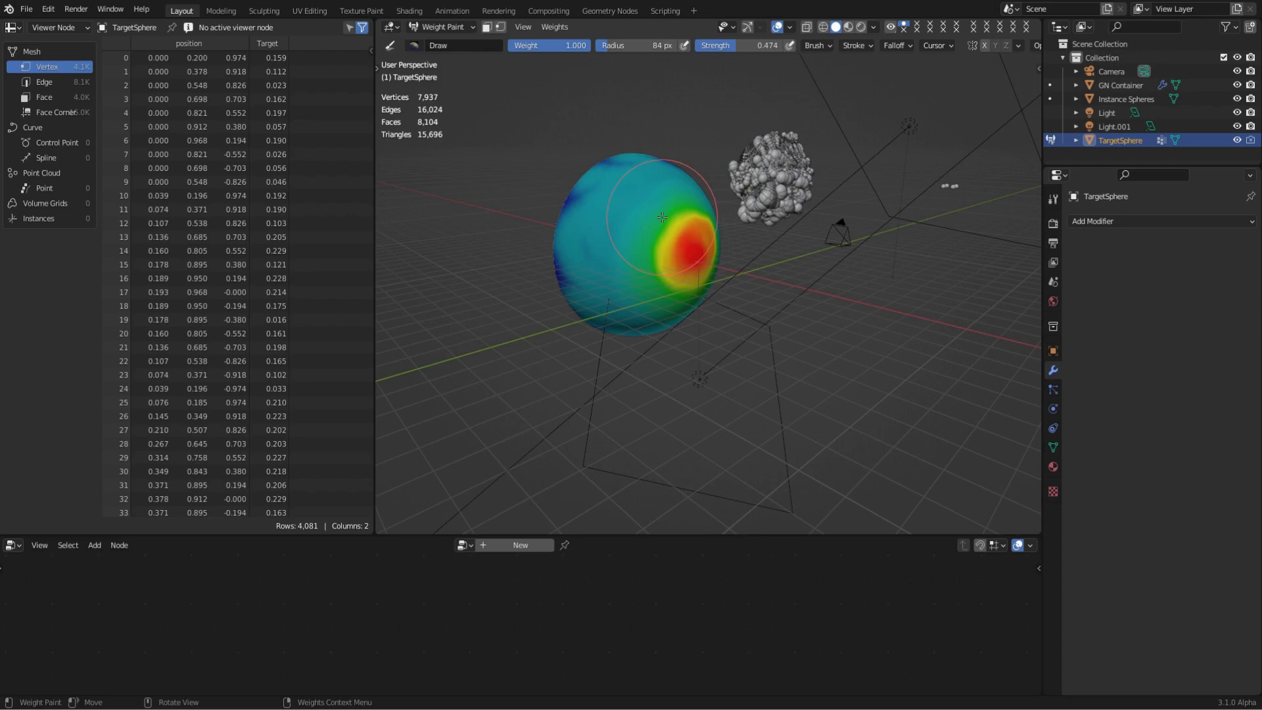
{"action": "mouse_move", "coordinate": [648, 225]}
{"action": "middle_mouse_down"}
{"action": "mouse_move", "coordinate": [935, 183]}
{"action": "mouse_move", "coordinate": [883, 177]}
{"action": "mouse_move", "coordinate": [711, 222]}
{"action": "middle_mouse_up"}
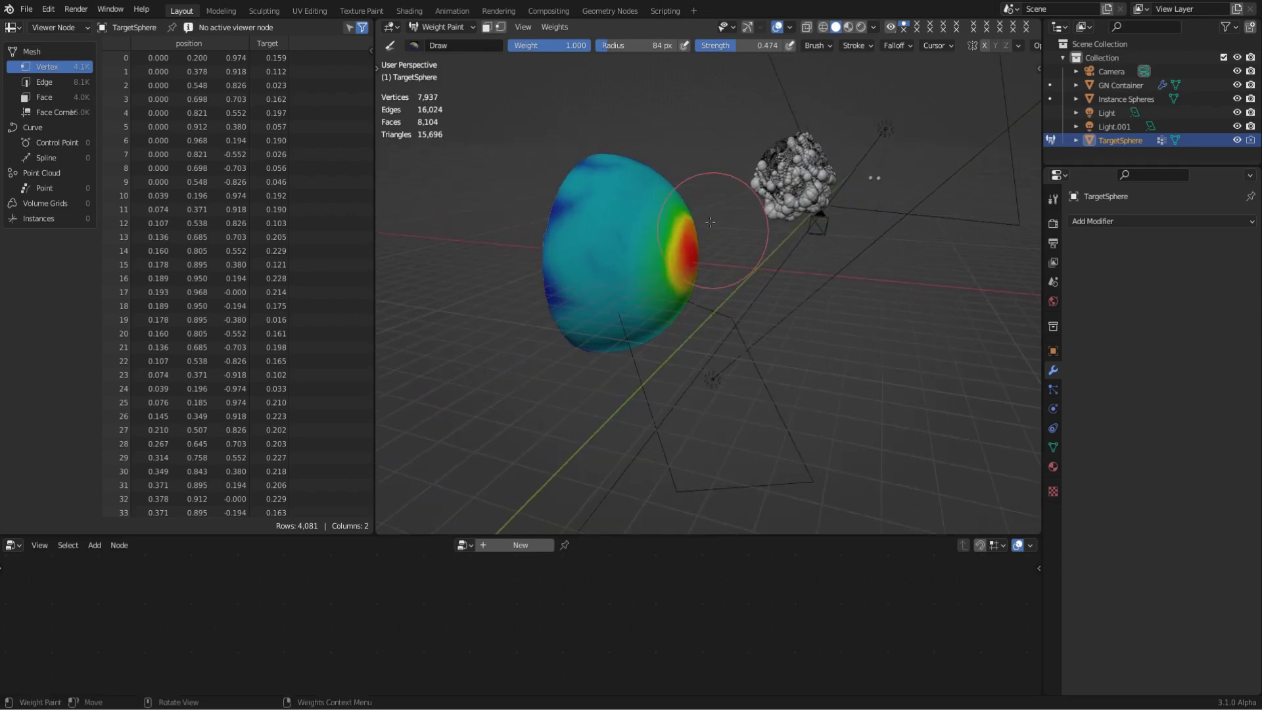
{"action": "left_click", "coordinate": [452, 30]}
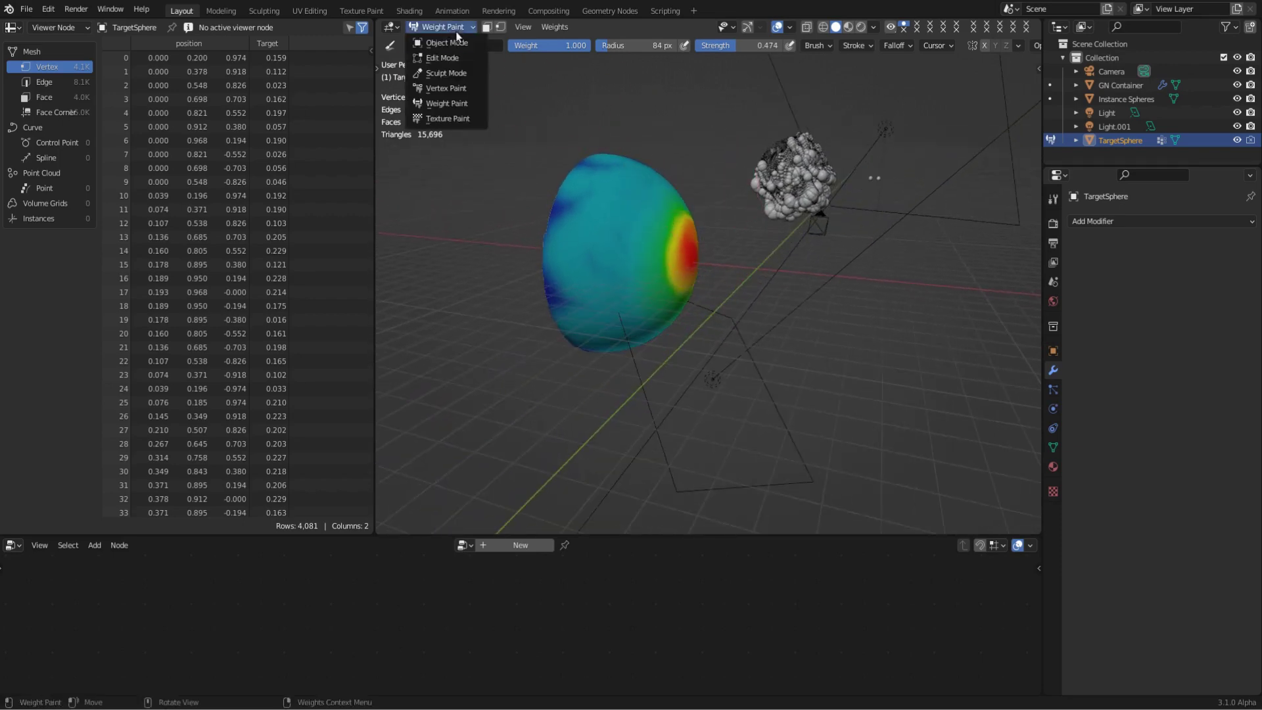
{"action": "left_click", "coordinate": [447, 43]}
- Move the GN Container cluster along Z and then freely beside the target sphere, and start rotating it
{"action": "left_click", "coordinate": [803, 185]}
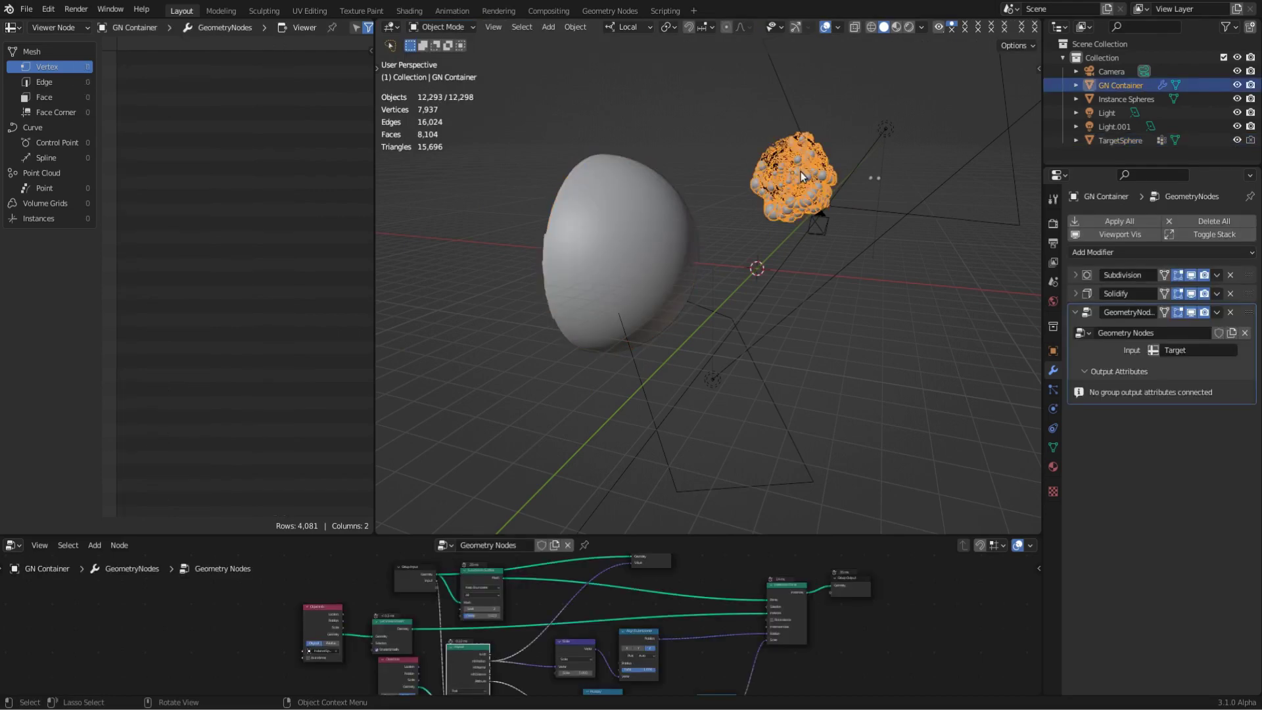
{"action": "key", "text": "g"}
{"action": "key", "text": "z"}
{"action": "key", "text": "z"}
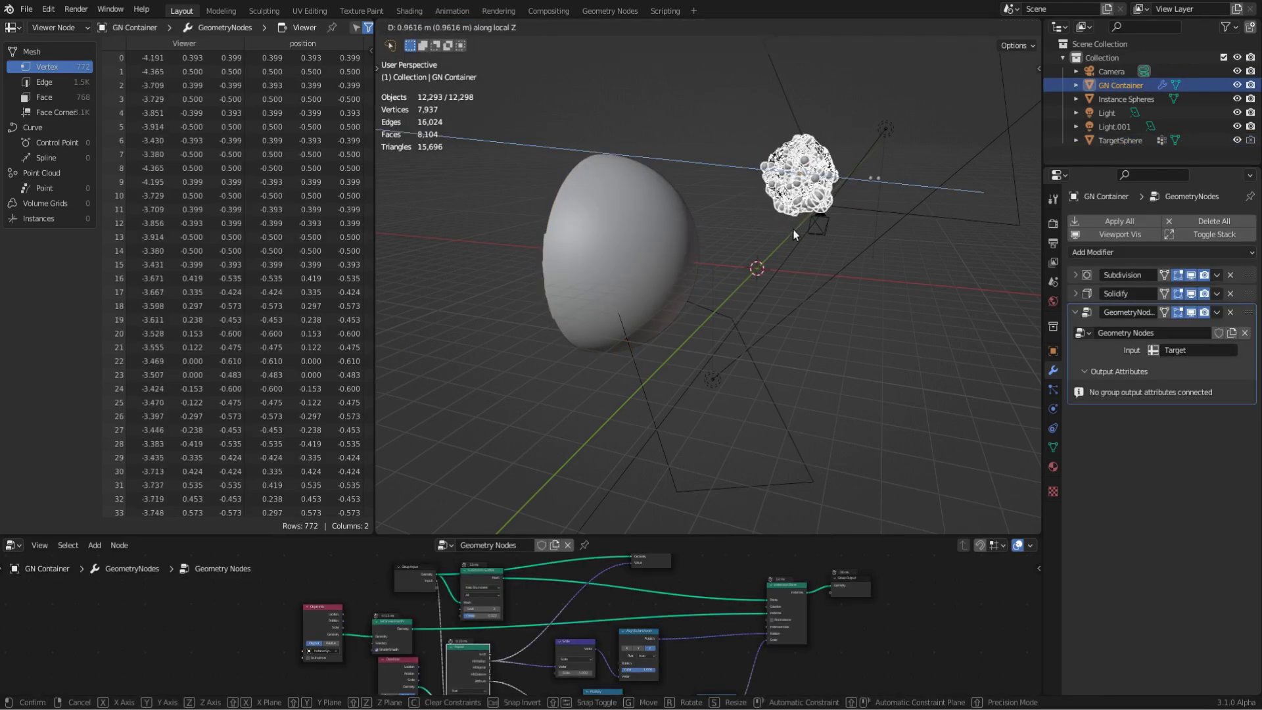
{"action": "left_click", "coordinate": [794, 230]}
{"action": "middle_click_drag", "start_coordinate": [793, 230], "coordinate": [794, 215]}
{"action": "key", "text": "g"}
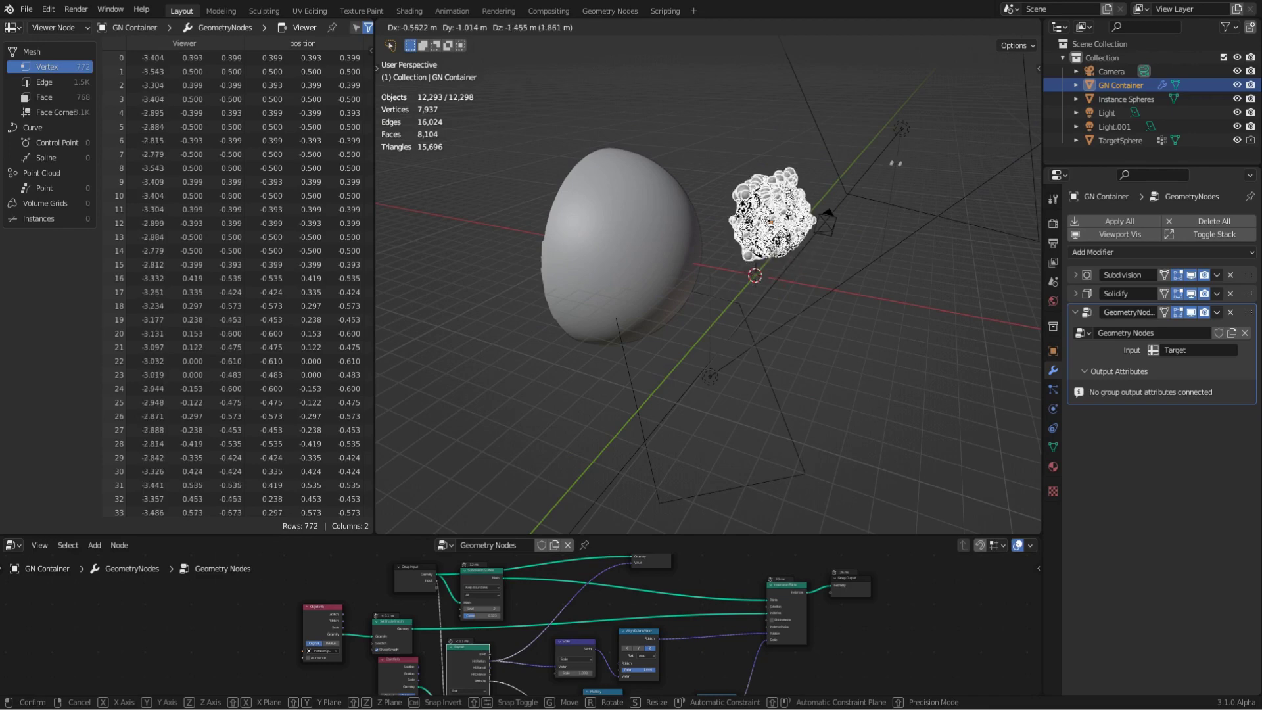
{"action": "left_click", "coordinate": [790, 227]}
{"action": "key", "text": "r"}
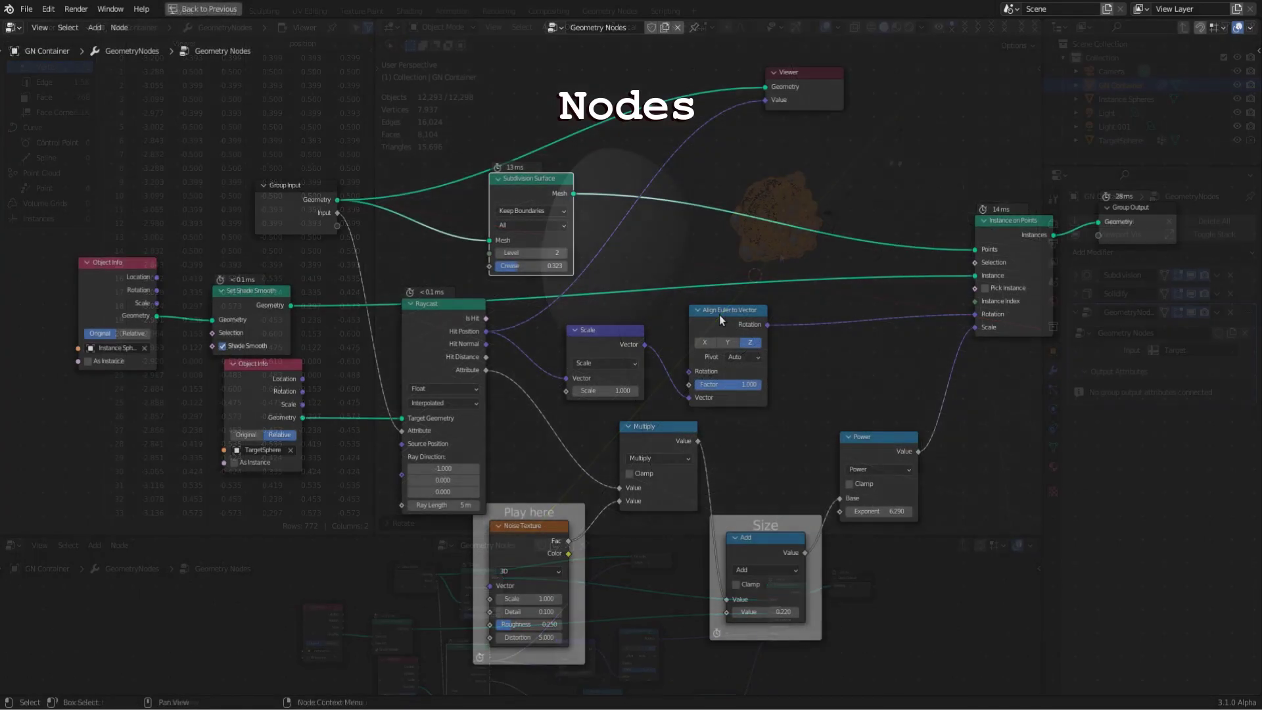
- Restore the node editor to normal size, resize the viewport split, and select TargetSphere
{"action": "key", "text": "ctrl+space"}
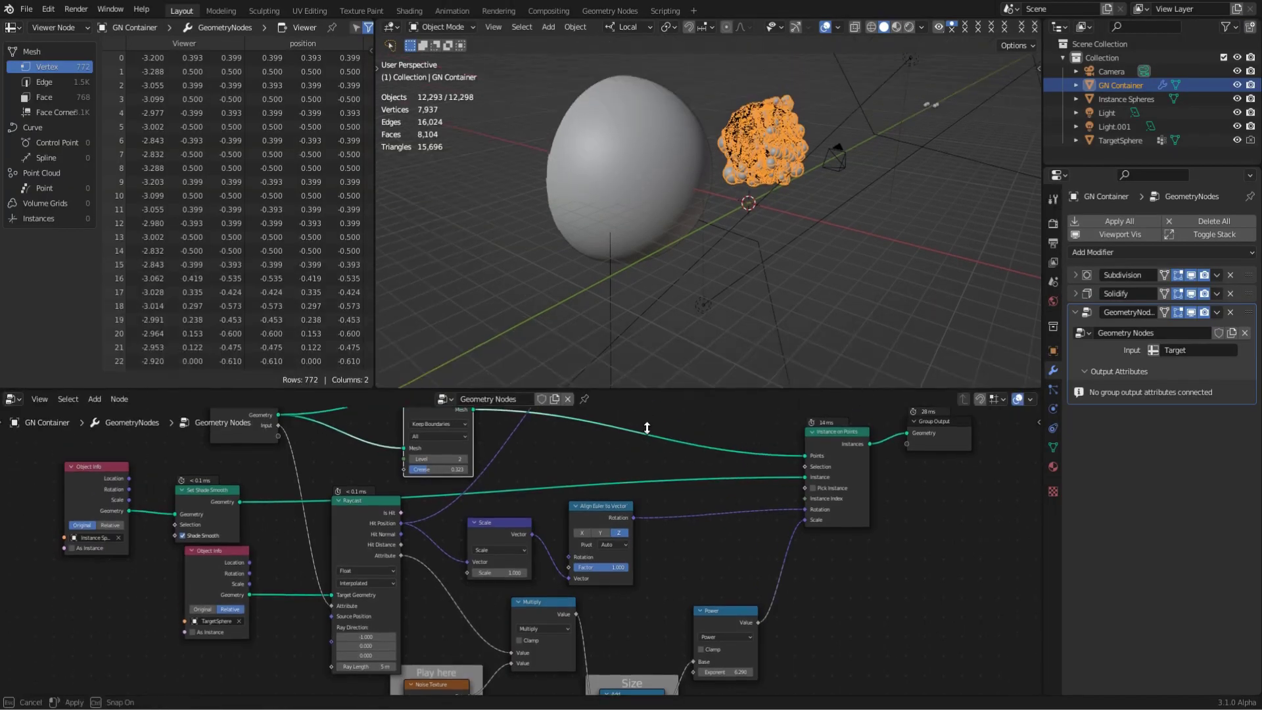
{"action": "left_click_drag", "start_coordinate": [636, 274], "coordinate": [635, 498]}
{"action": "left_click", "coordinate": [646, 228]}
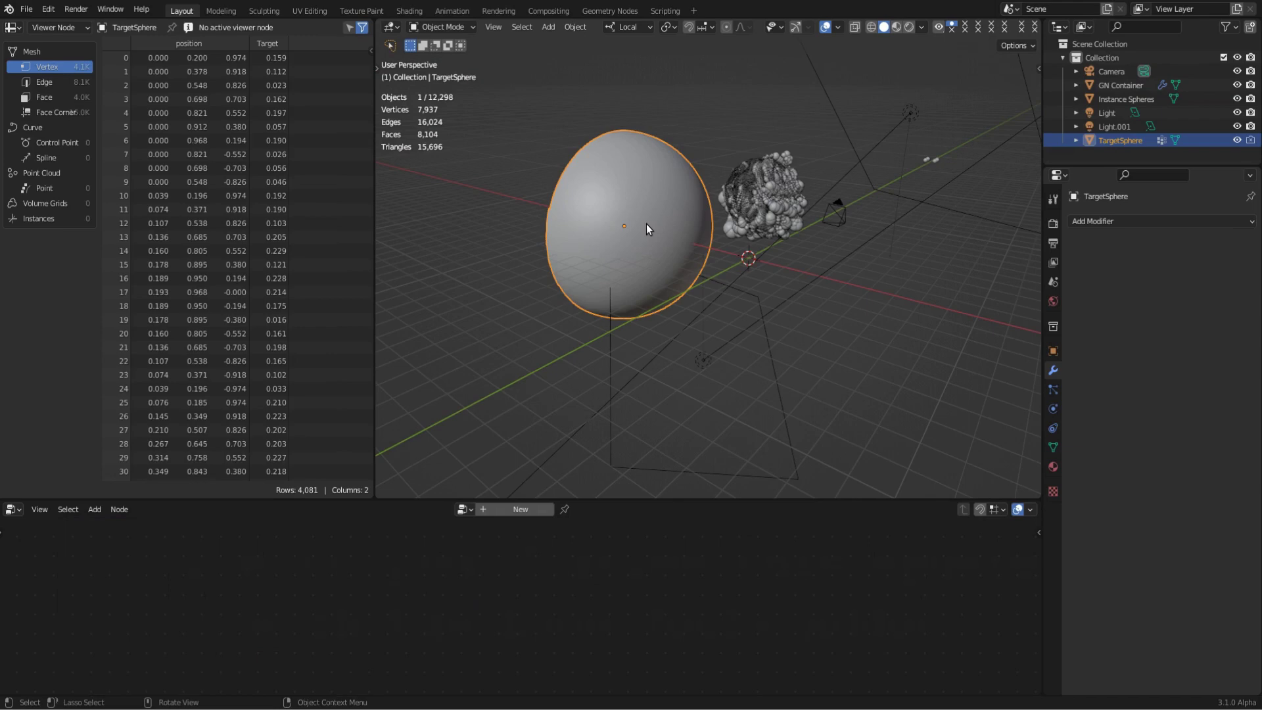
- Enter Edit Mode on TargetSphere, hide the GN Container, and expand LoopTools in the side panel
{"action": "scroll", "coordinate": [645, 224], "scroll_direction": "up", "scroll_amount": 3}
{"action": "middle_click_drag", "start_coordinate": [648, 224], "coordinate": [633, 212]}
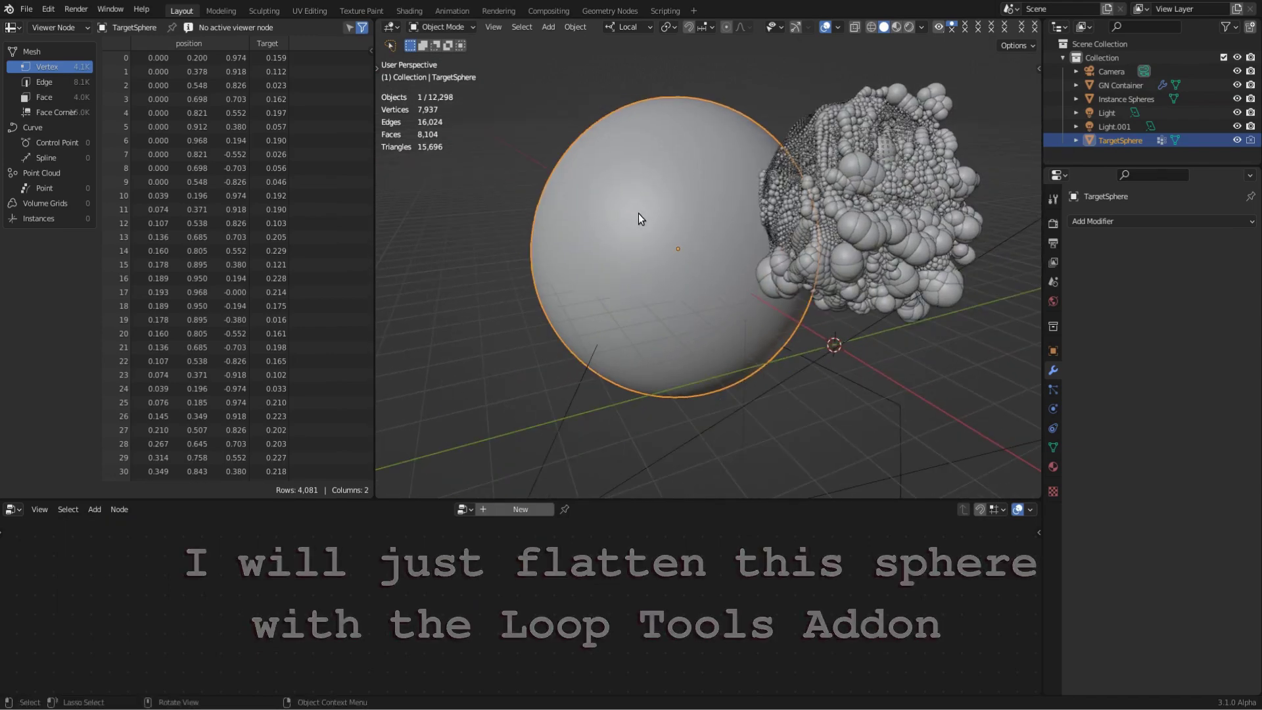
{"action": "key", "text": "n"}
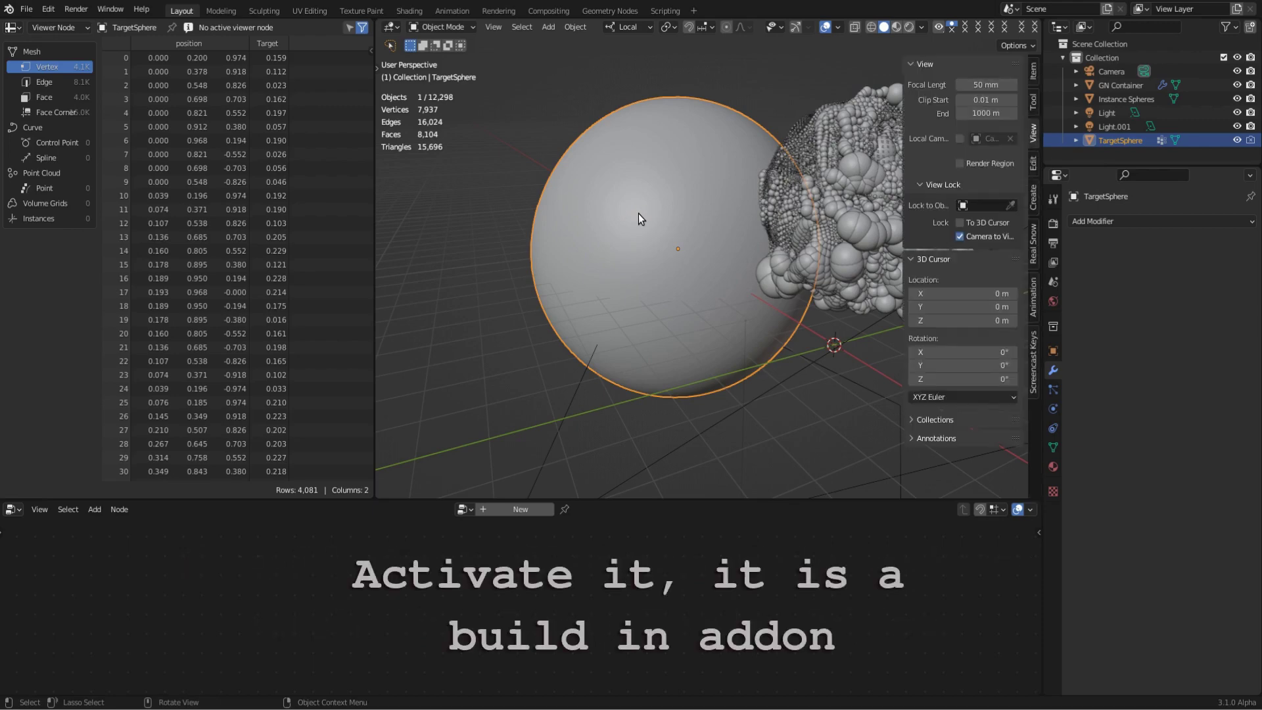
{"action": "key", "text": "Tab"}
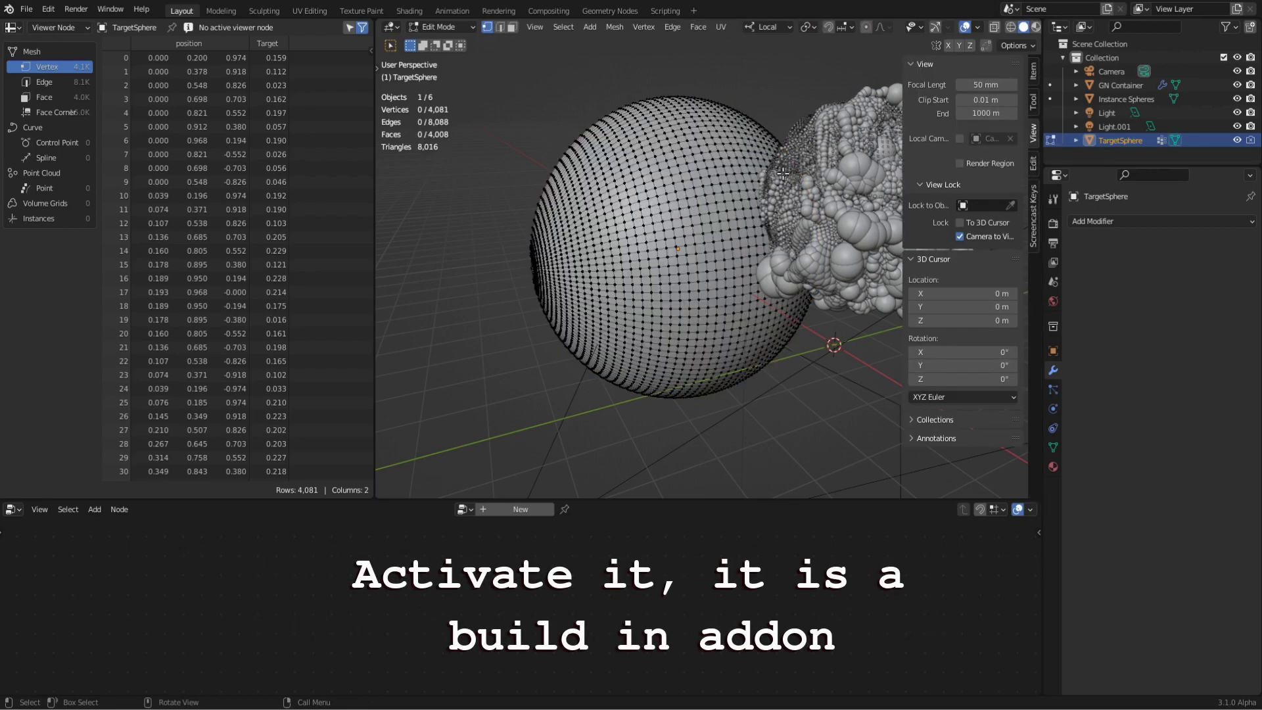
{"action": "left_click", "coordinate": [1236, 85]}
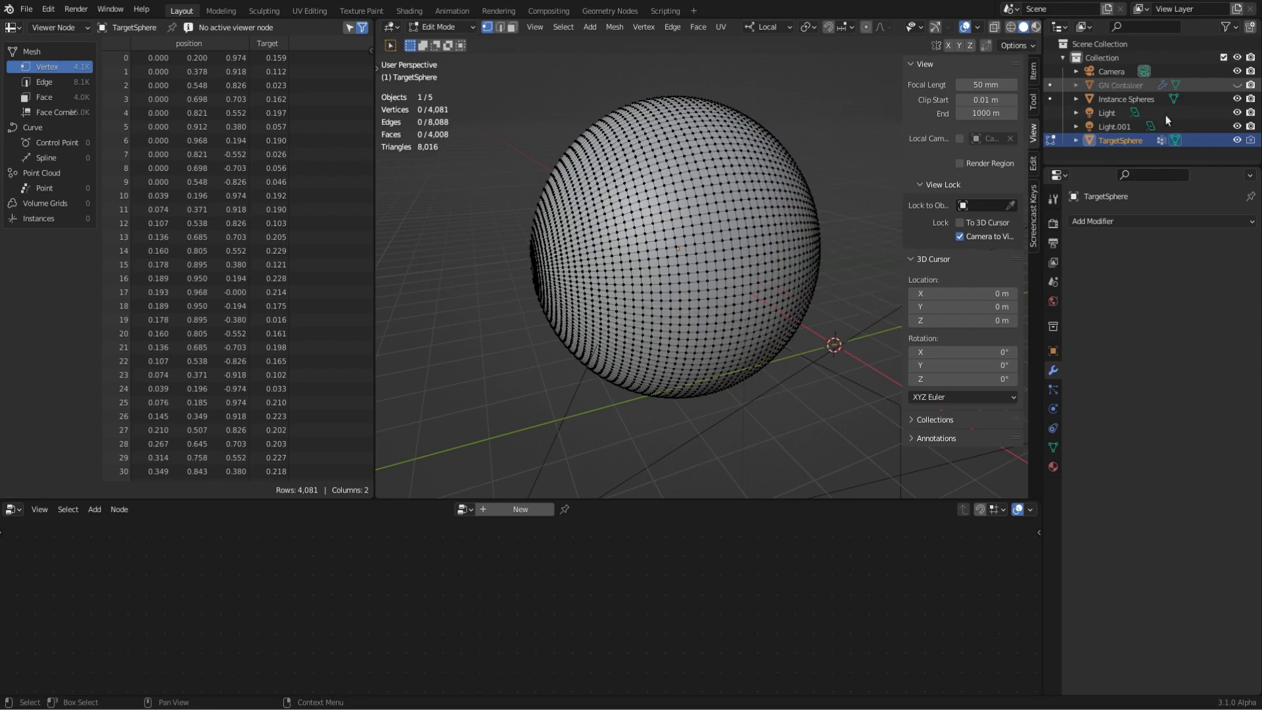
{"action": "left_click", "coordinate": [1033, 162]}
{"action": "left_click", "coordinate": [912, 250]}
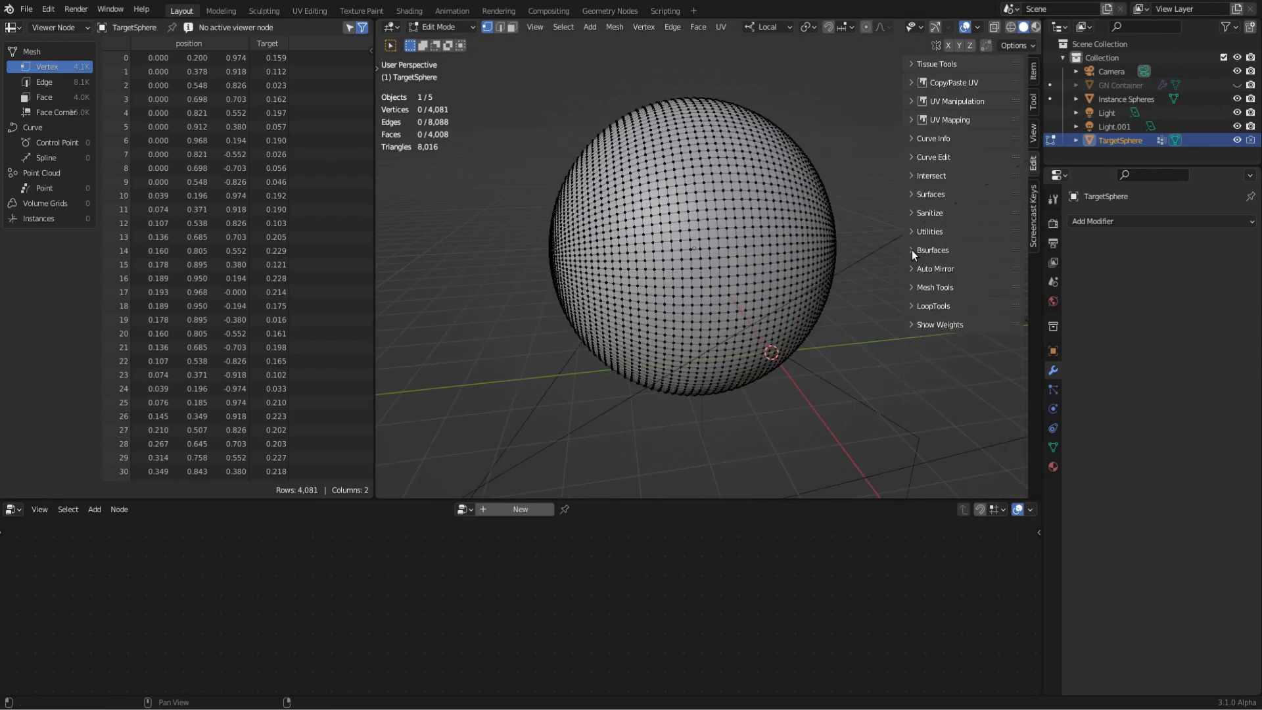
{"action": "left_click", "coordinate": [915, 305]}
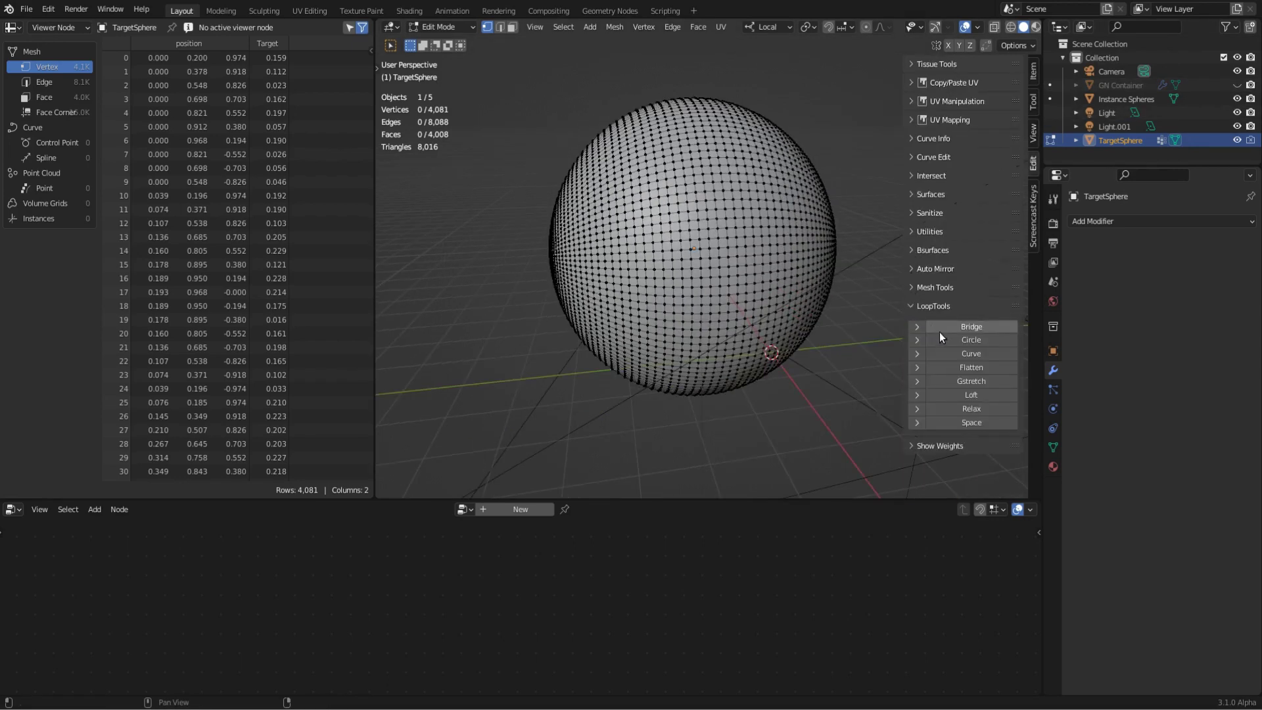
- Select all vertices, run LoopTools Flatten to make a disc, and return to Object Mode
{"action": "key", "text": "a"}
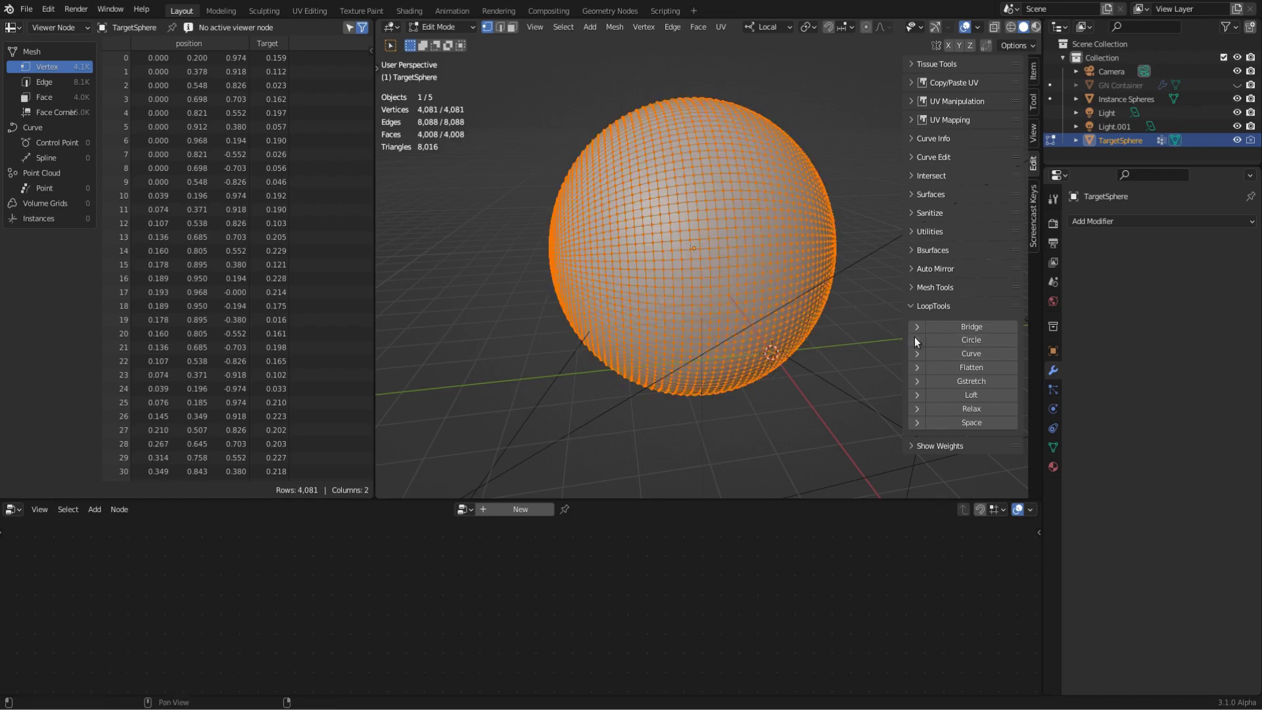
{"action": "left_click", "coordinate": [953, 366]}
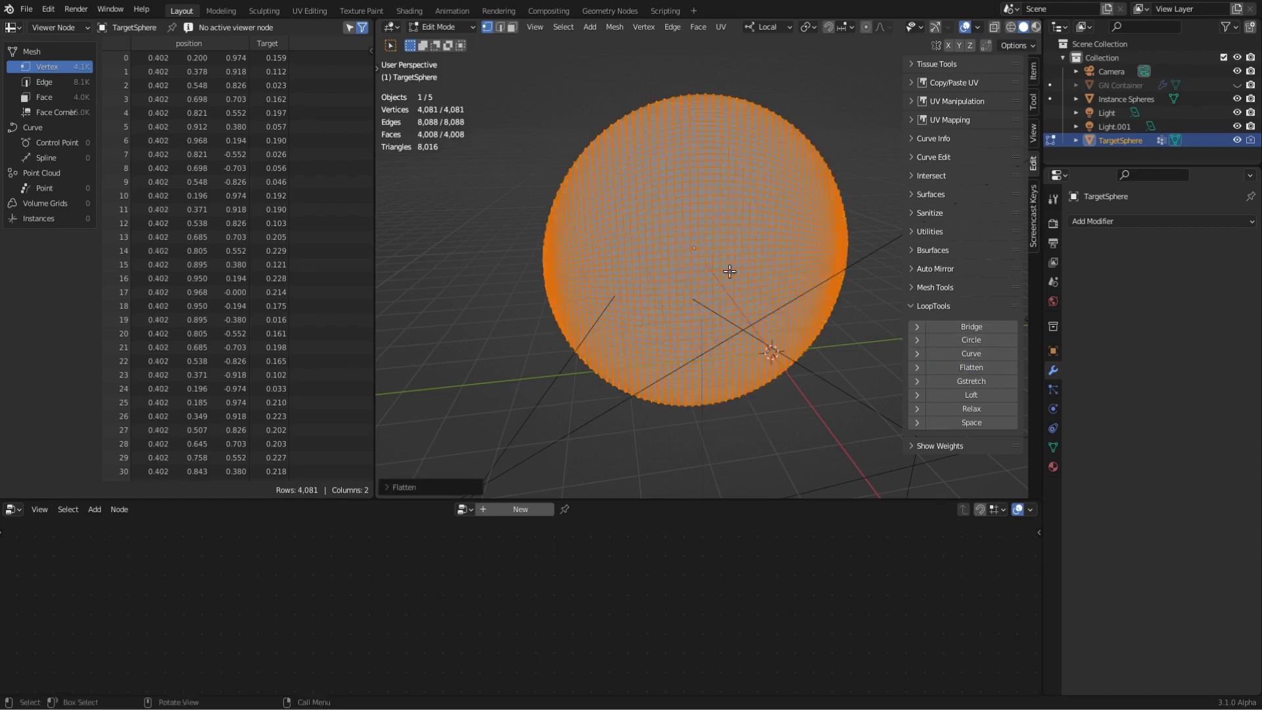
{"action": "mouse_move", "coordinate": [653, 230]}
{"action": "middle_mouse_down"}
{"action": "mouse_move", "coordinate": [713, 233]}
{"action": "mouse_move", "coordinate": [643, 235]}
{"action": "middle_mouse_up"}
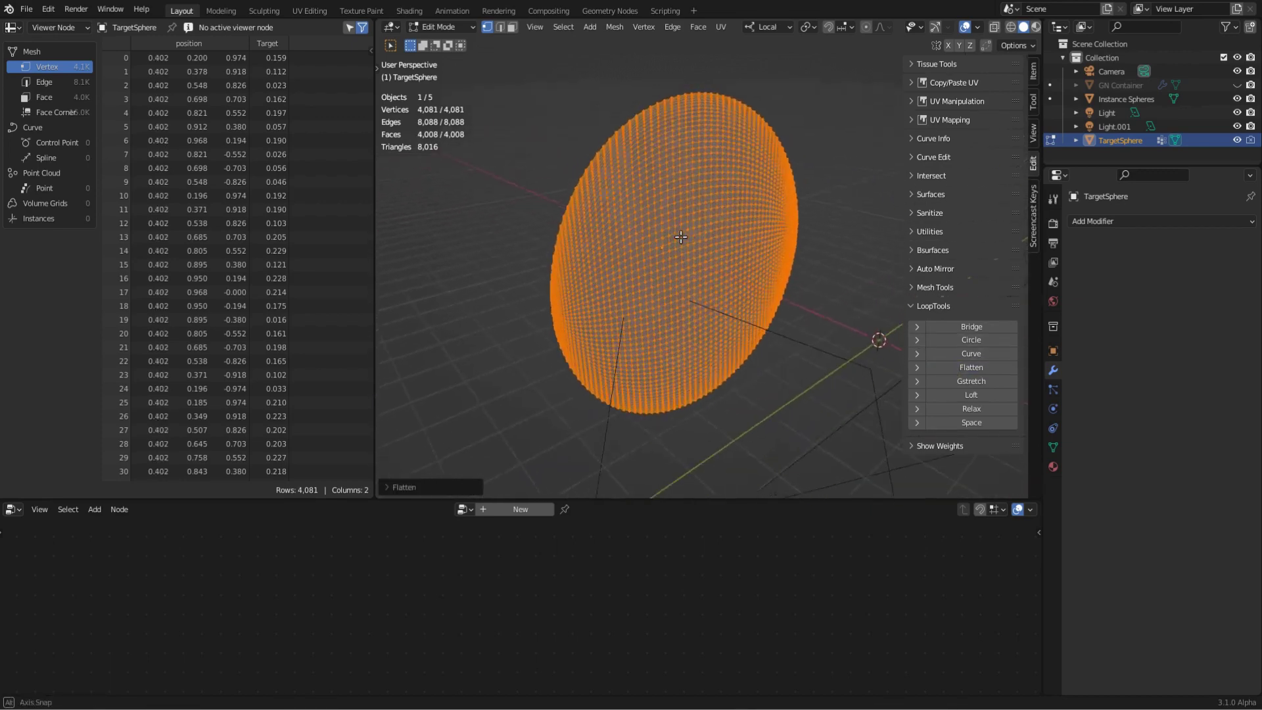
{"action": "key", "text": "Tab"}
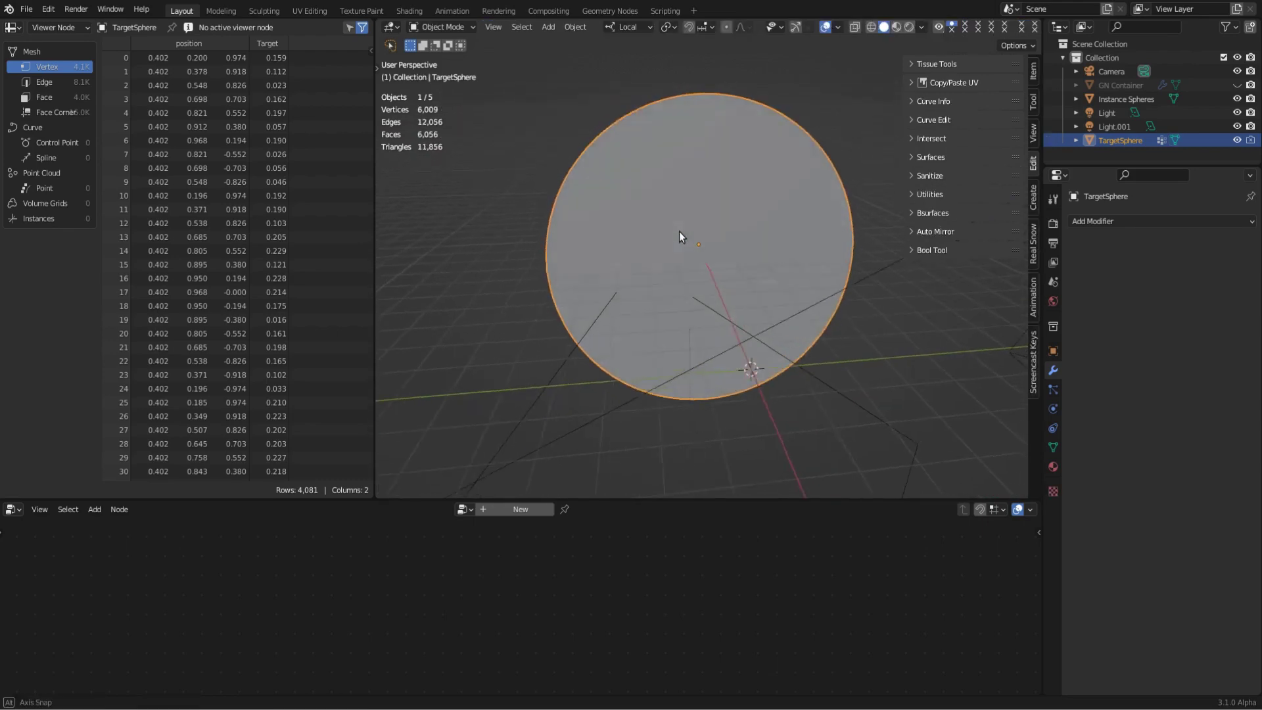
- Switch the disc to Weight Paint mode and pull the view back to show the sphere cluster
{"action": "middle_click_drag", "start_coordinate": [679, 232], "coordinate": [496, 90]}
{"action": "left_click", "coordinate": [449, 27]}
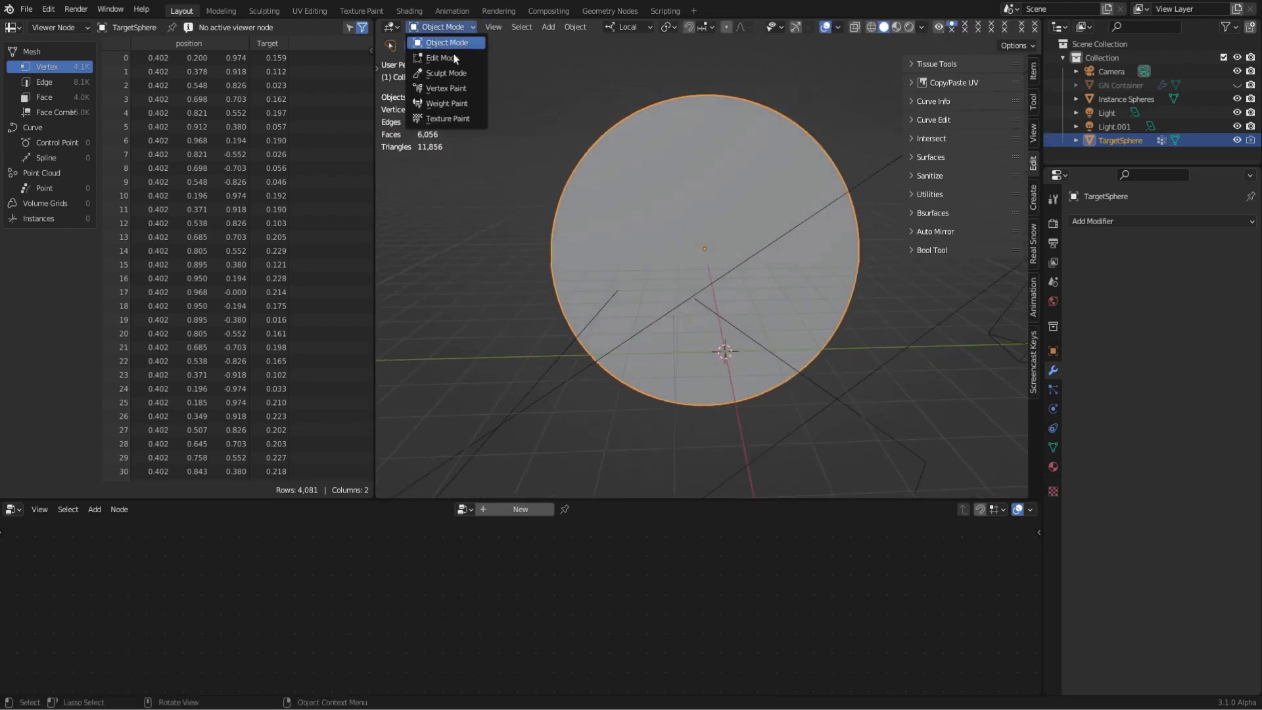
{"action": "left_click", "coordinate": [453, 102]}
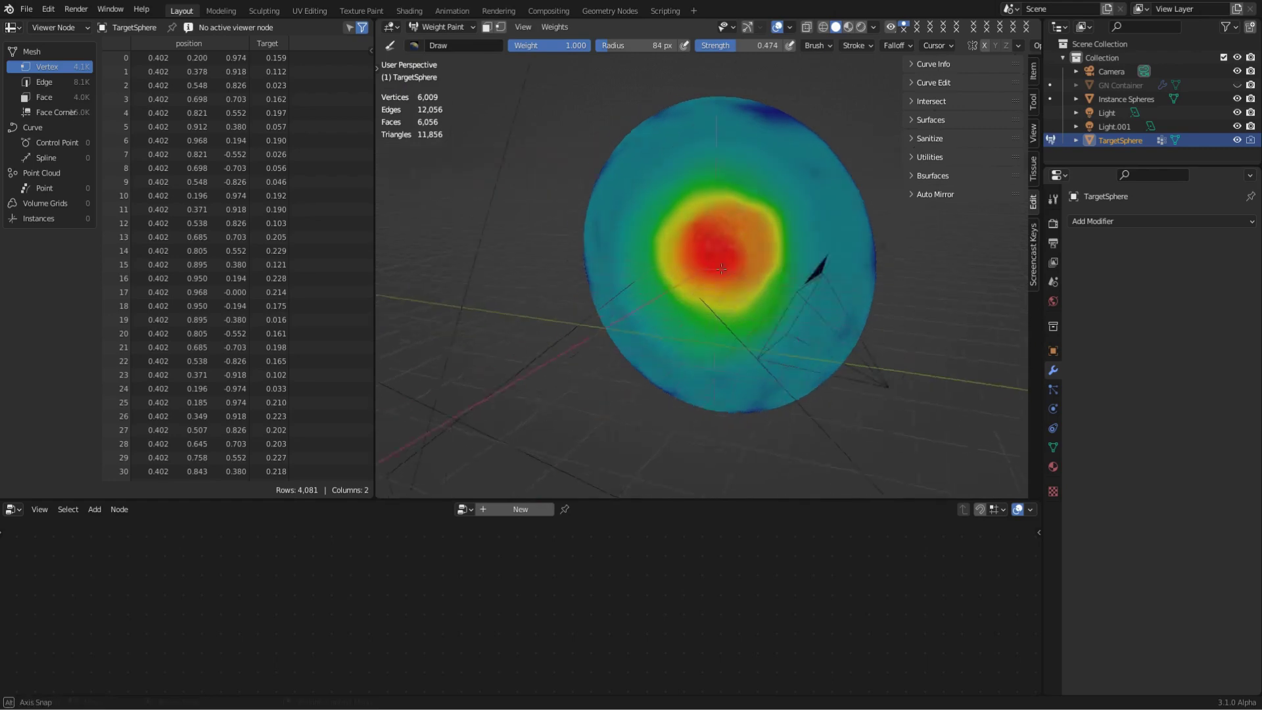
{"action": "mouse_move", "coordinate": [776, 273]}
{"action": "middle_mouse_down"}
{"action": "mouse_move", "coordinate": [372, 20]}
{"action": "mouse_move", "coordinate": [397, 20]}
{"action": "middle_mouse_up"}
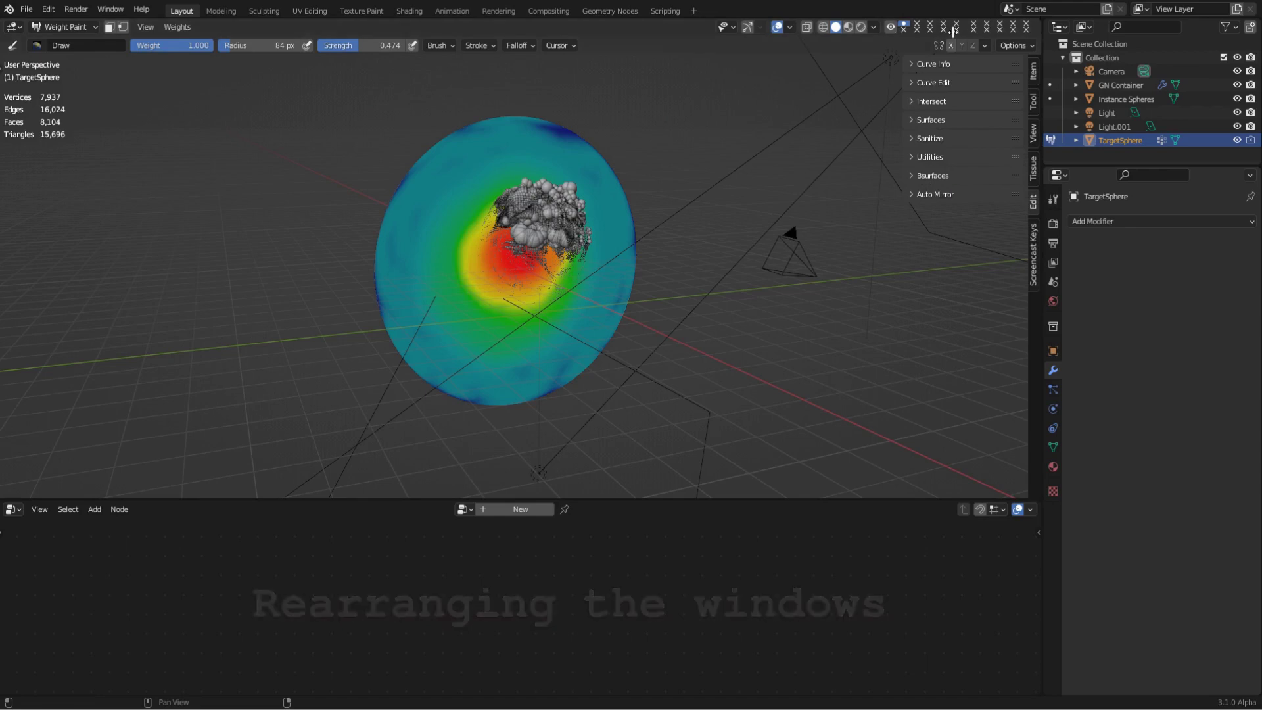
- Split the 3D view in two, hide both sidebars, turn off overlays in the right camera view, and select TargetSphere
{"action": "left_click_drag", "start_coordinate": [1040, 23], "coordinate": [574, 28]}
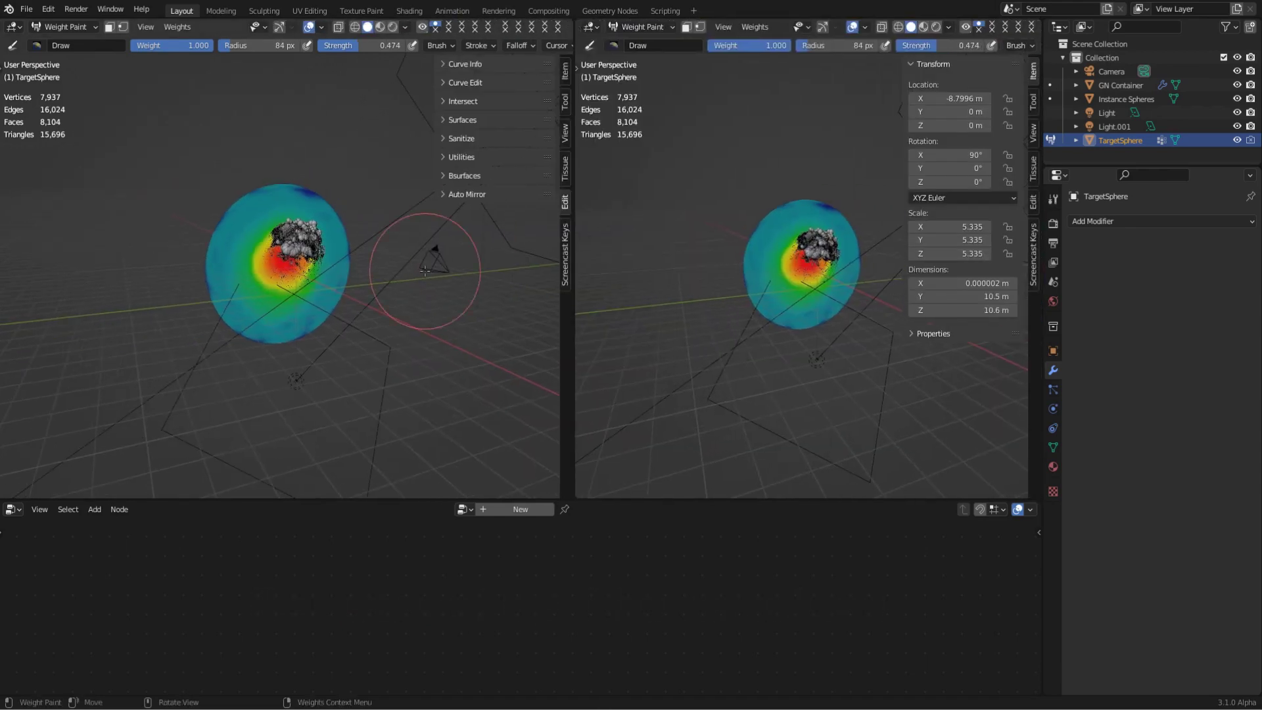
{"action": "key", "text": "n"}
{"action": "key", "text": "n"}
{"action": "scroll", "coordinate": [863, 303], "scroll_direction": "up", "scroll_amount": 5}
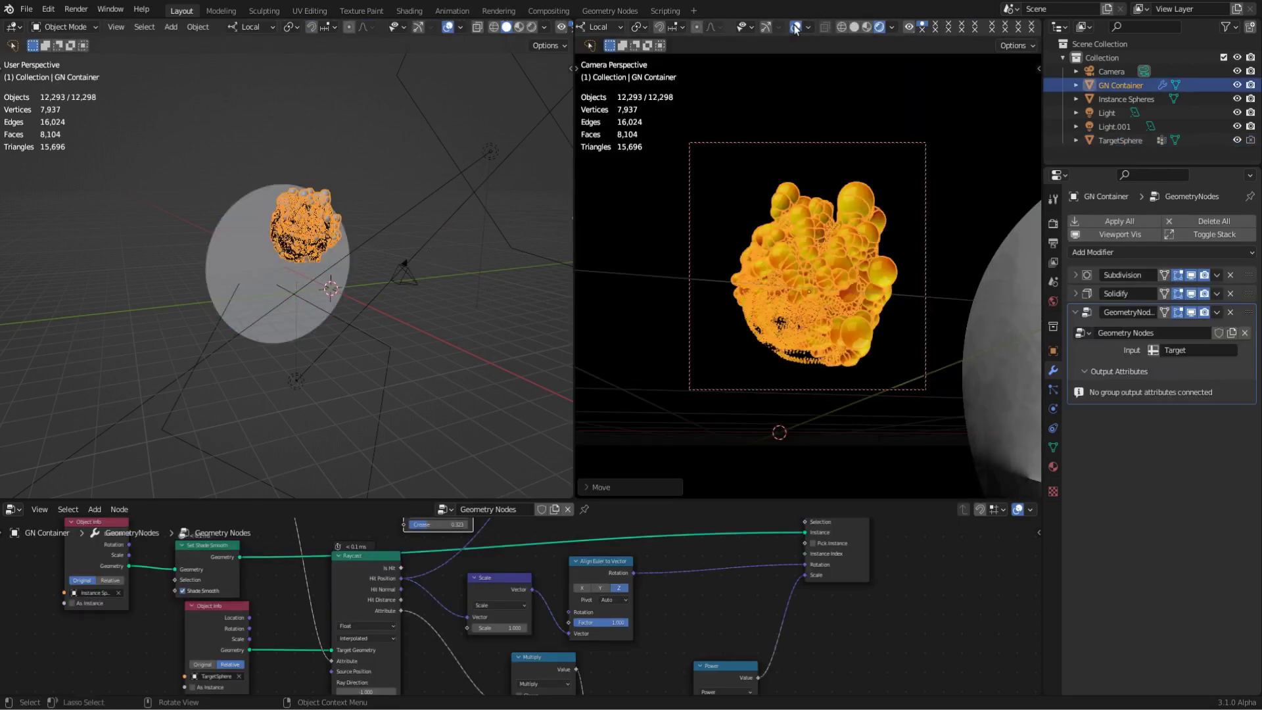
{"action": "left_click", "coordinate": [795, 27]}
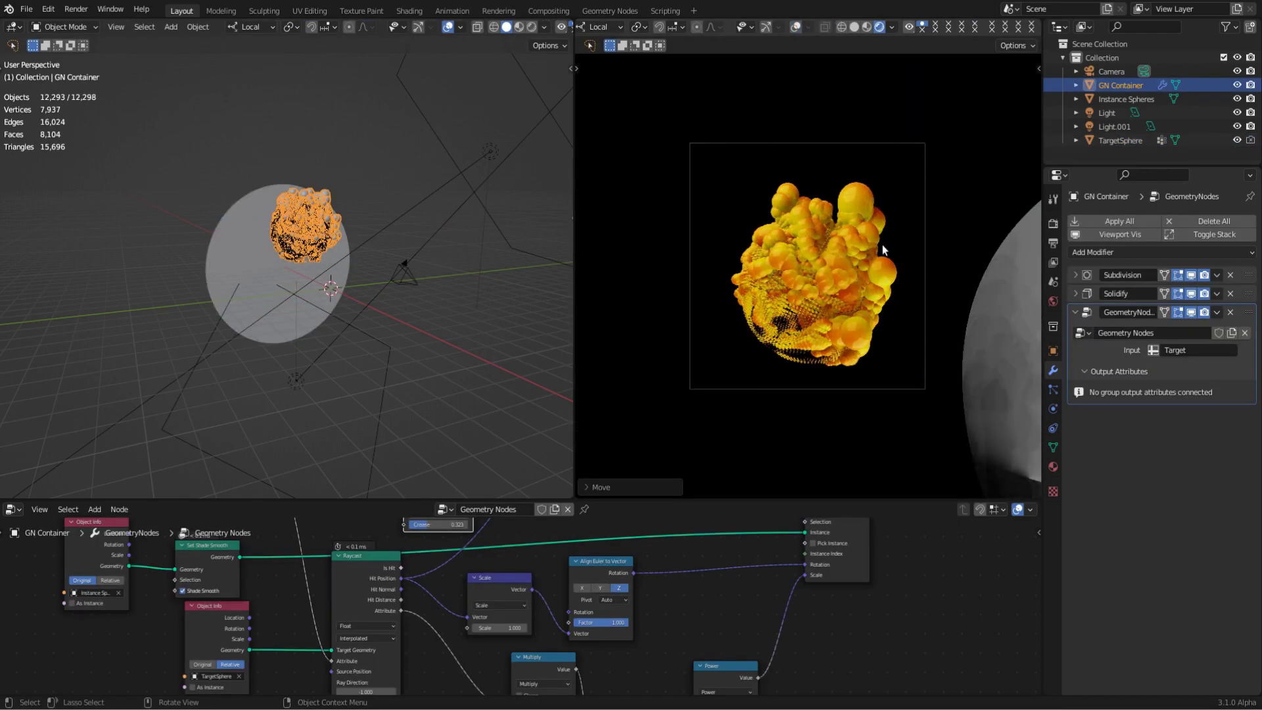
{"action": "scroll", "coordinate": [291, 269], "scroll_direction": "up", "scroll_amount": 3}
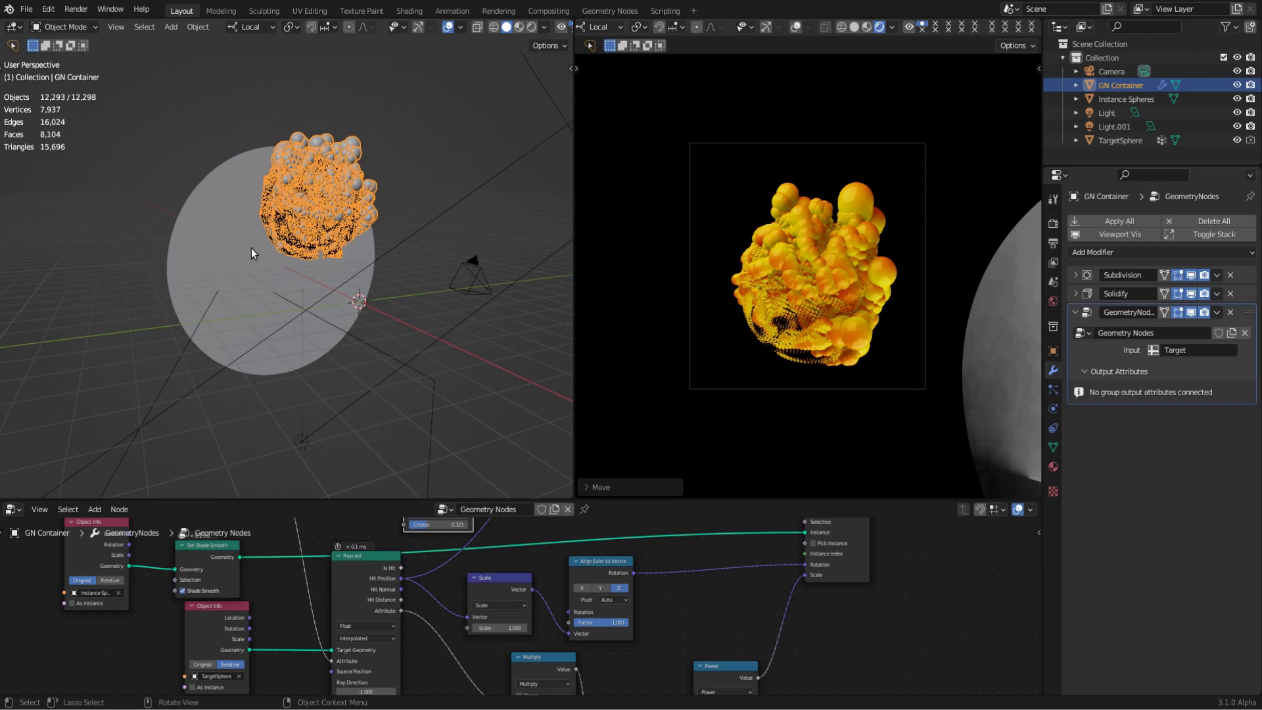
{"action": "left_click", "coordinate": [295, 301]}
{"action": "scroll", "coordinate": [297, 301], "scroll_direction": "down", "scroll_amount": 3}
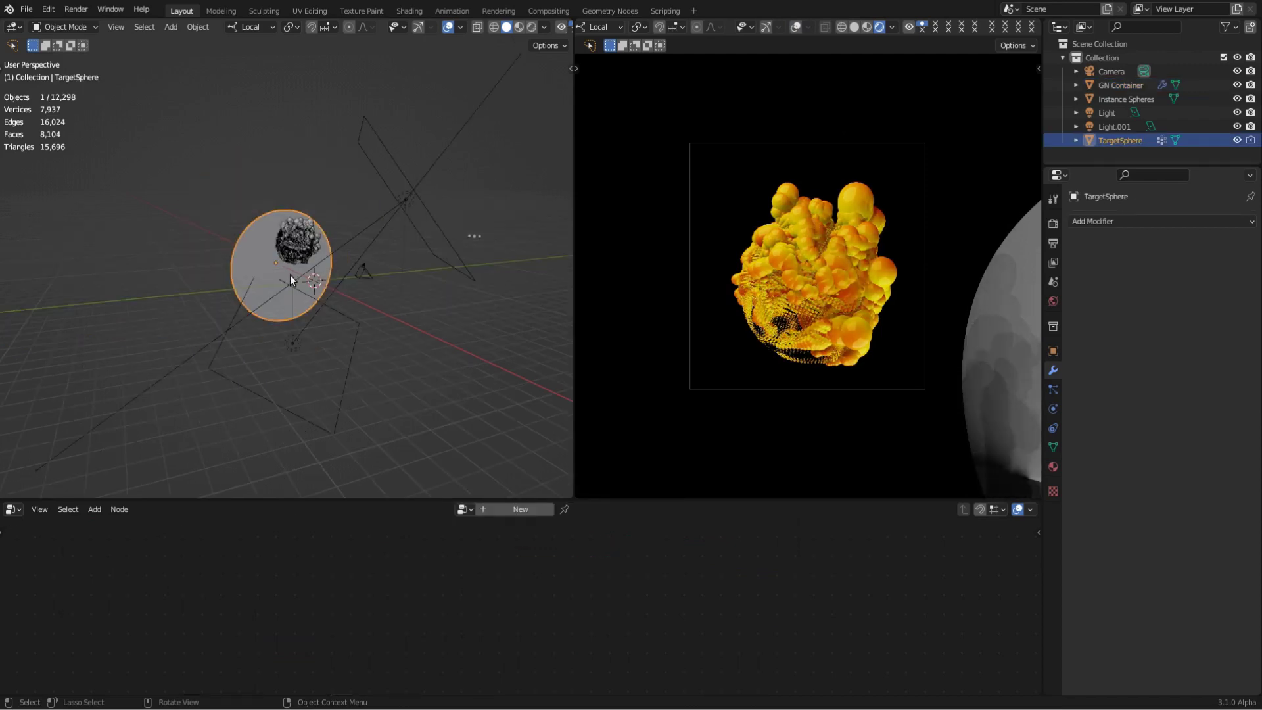
- Place a linked duplicate of TargetSphere to the left and put it in Weight Paint mode
{"action": "key", "text": "alt+d"}
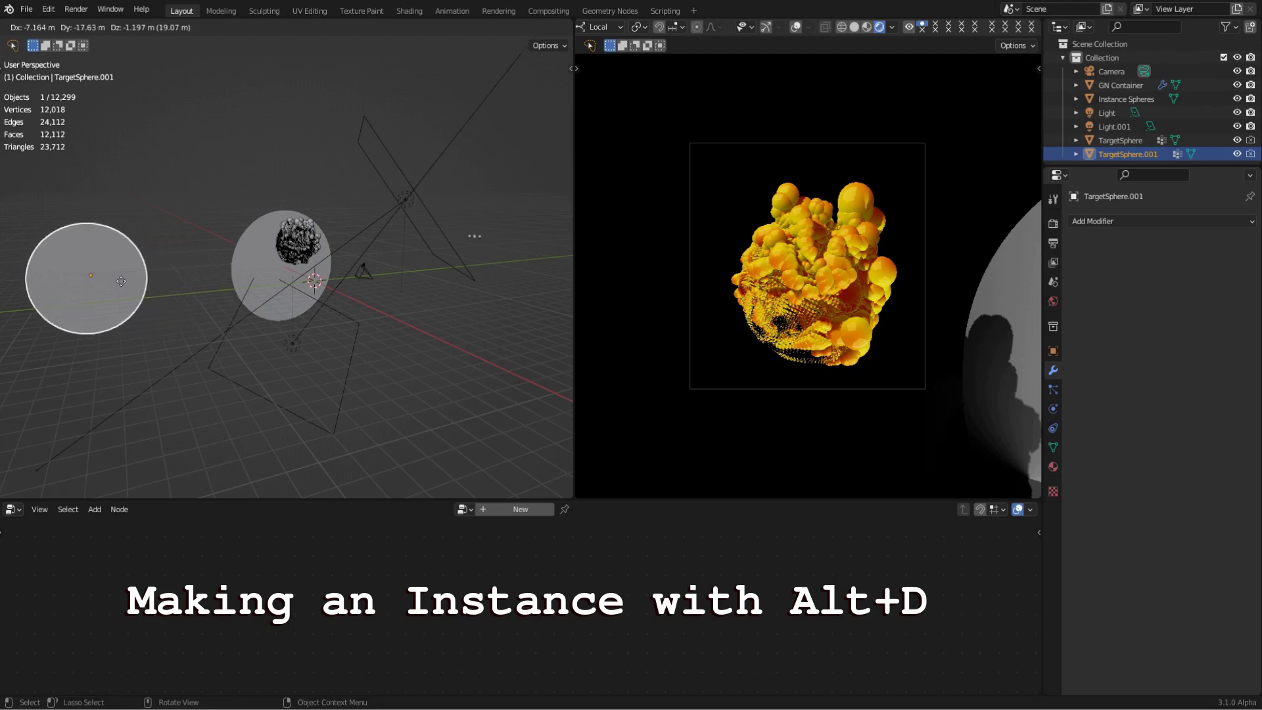
{"action": "left_click", "coordinate": [120, 280]}
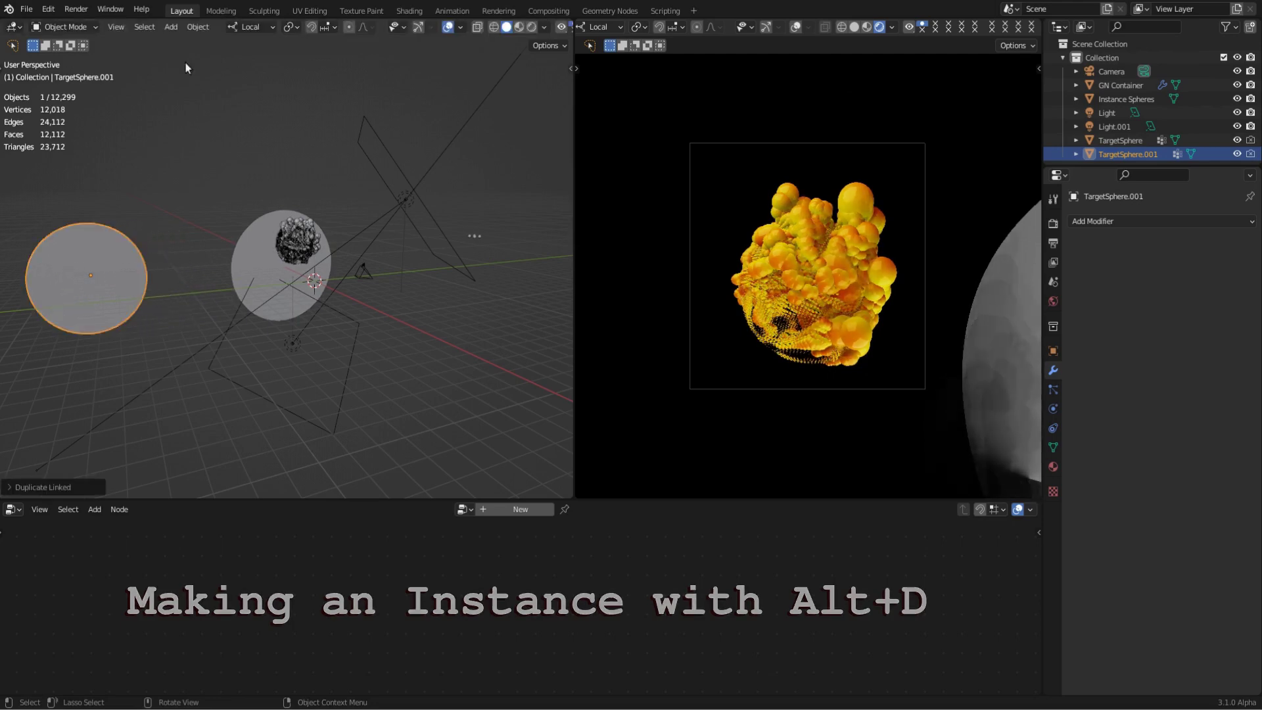
{"action": "left_click", "coordinate": [70, 29]}
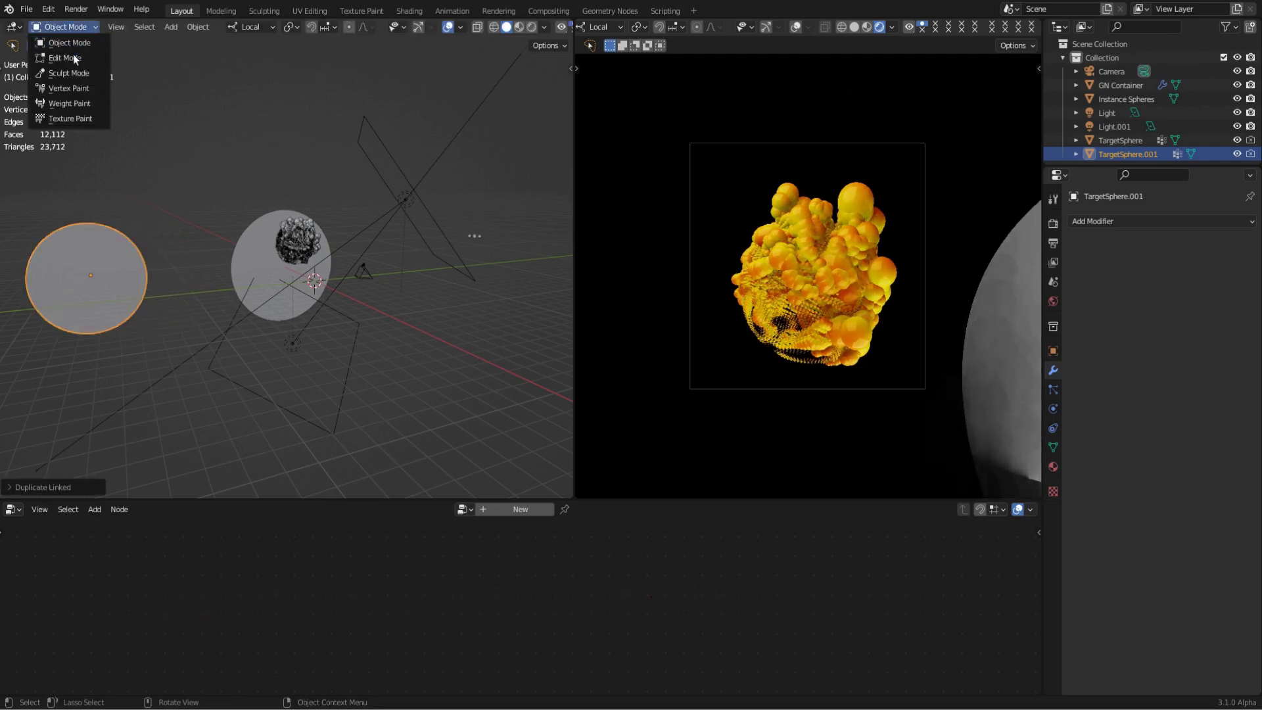
{"action": "left_click", "coordinate": [70, 103]}
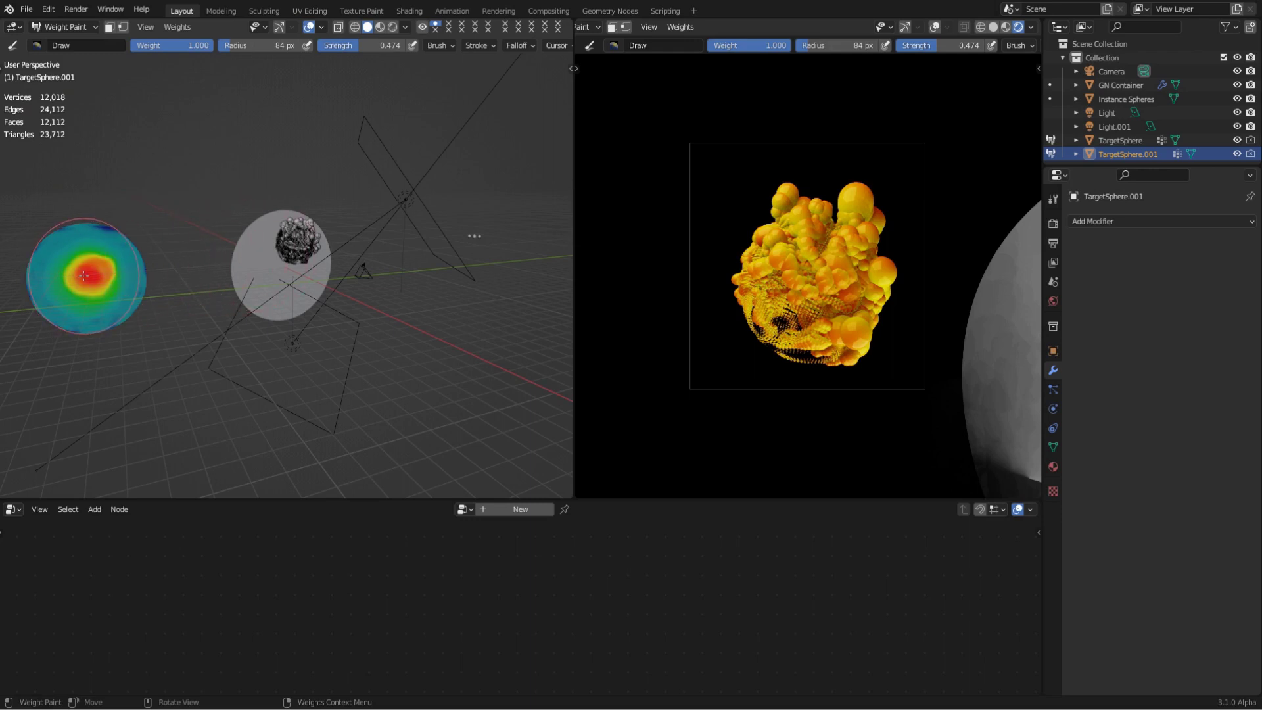
- Paint higher weight across the copy's centre and upper left, then draw a weight gradient across it
{"action": "left_click_drag", "start_coordinate": [84, 275], "coordinate": [110, 263]}
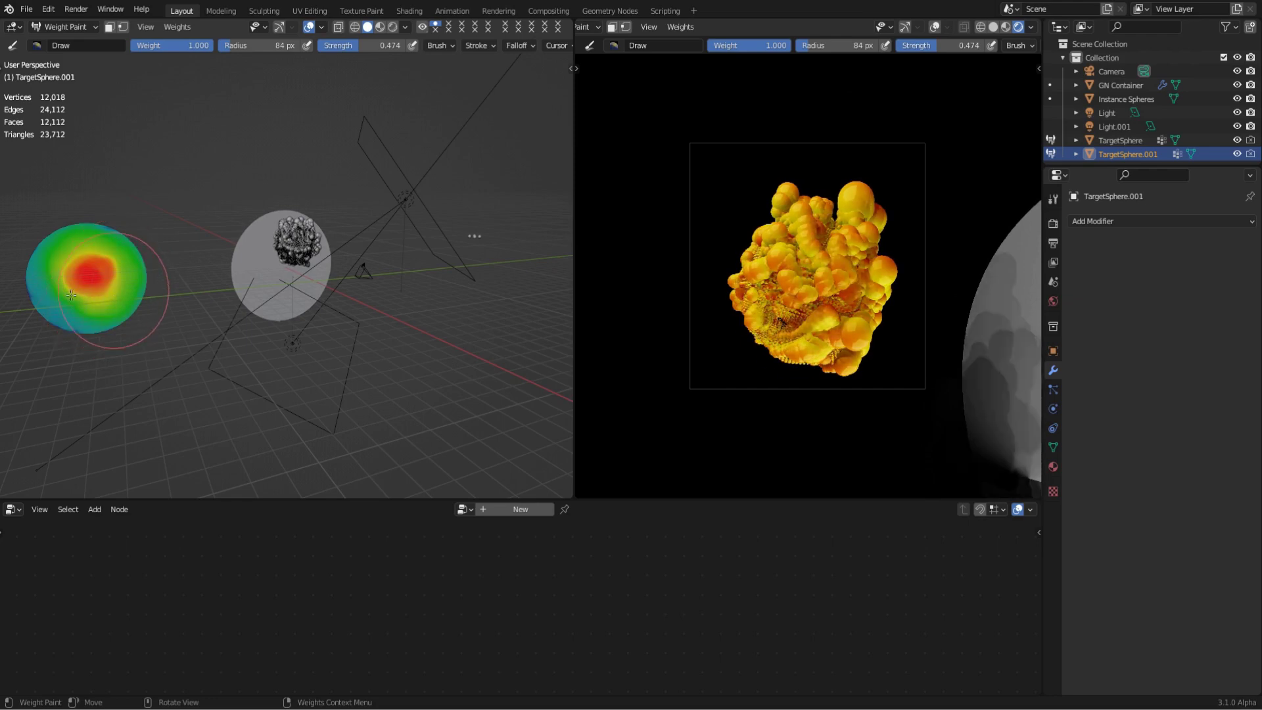
{"action": "left_click_drag", "start_coordinate": [71, 295], "coordinate": [60, 273]}
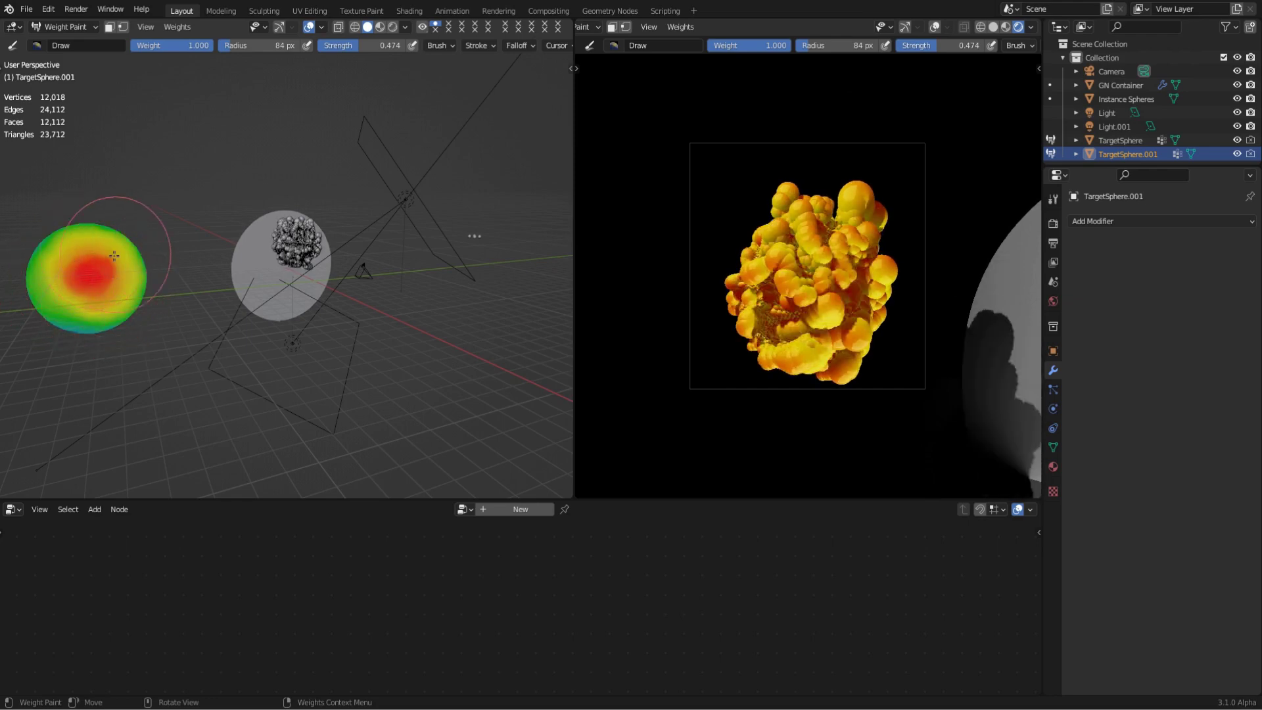
{"action": "left_click", "coordinate": [92, 27]}
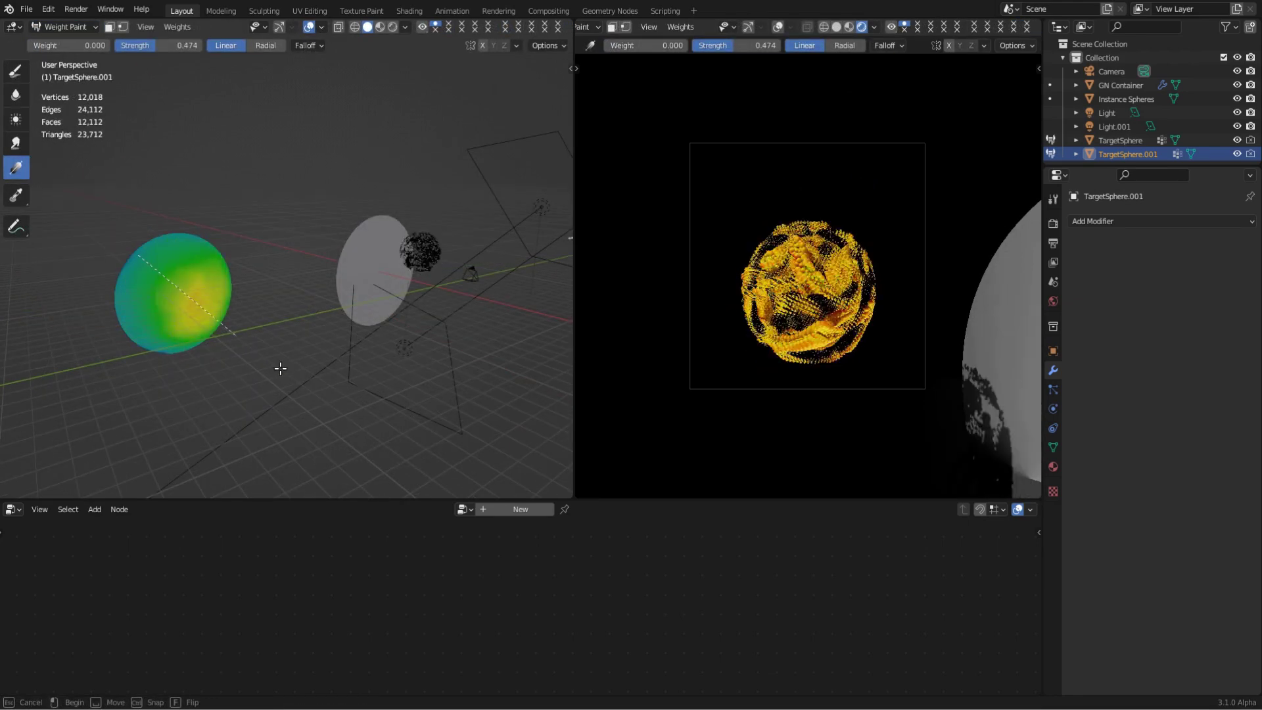
{"action": "left_click_drag", "start_coordinate": [177, 286], "coordinate": [226, 310]}
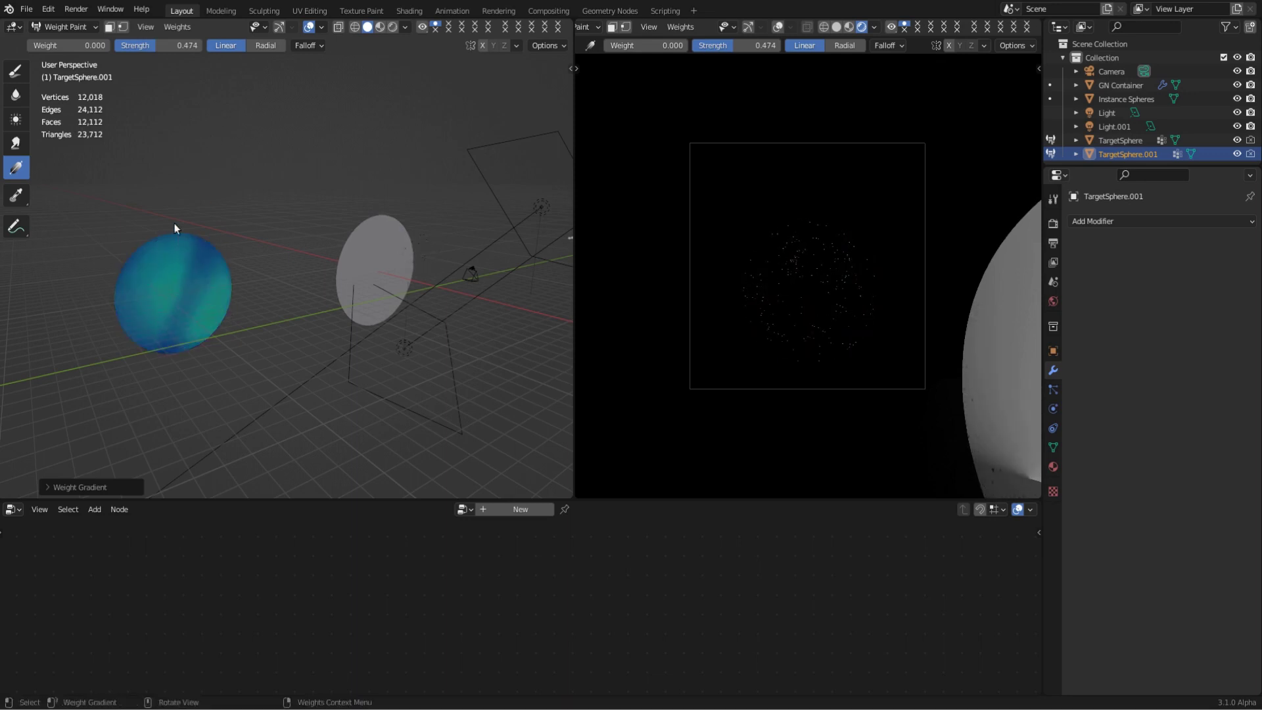
{"action": "left_click", "coordinate": [82, 29]}
- Select the original TargetSphere, hide it with its Outliner eye icon, and return to Object Mode
{"action": "left_click", "coordinate": [84, 49]}
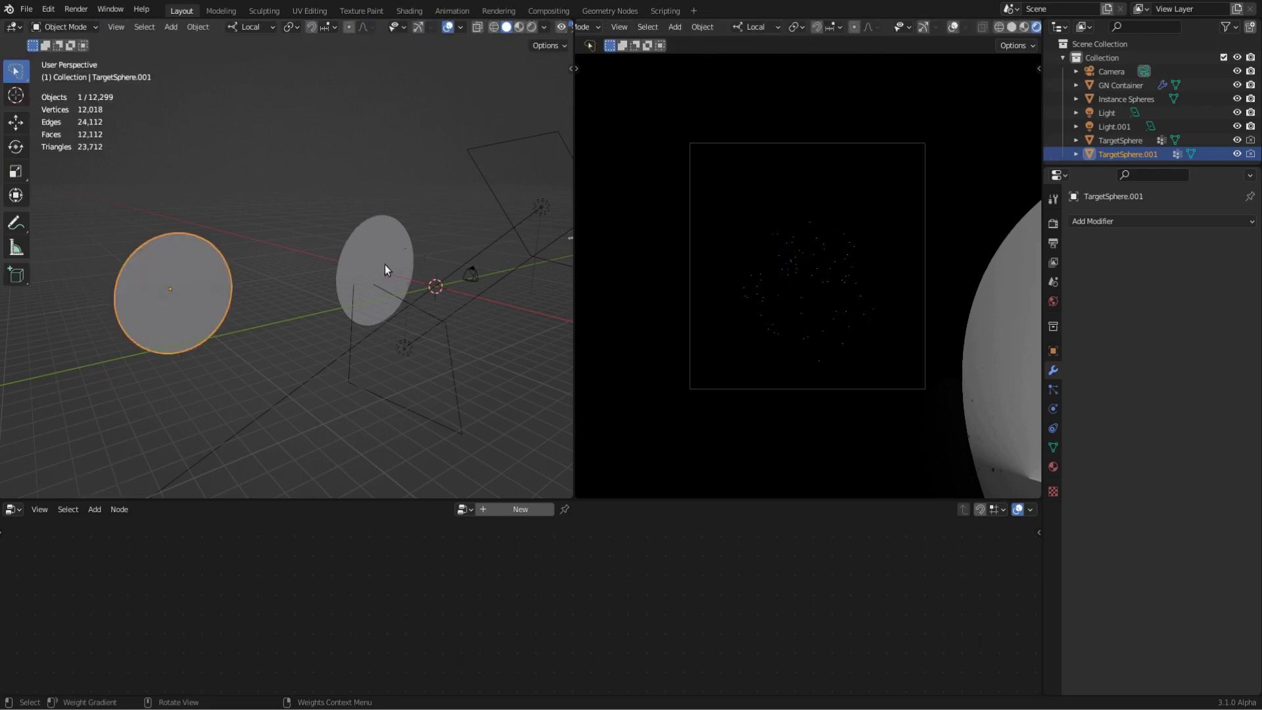
{"action": "left_click", "coordinate": [385, 265]}
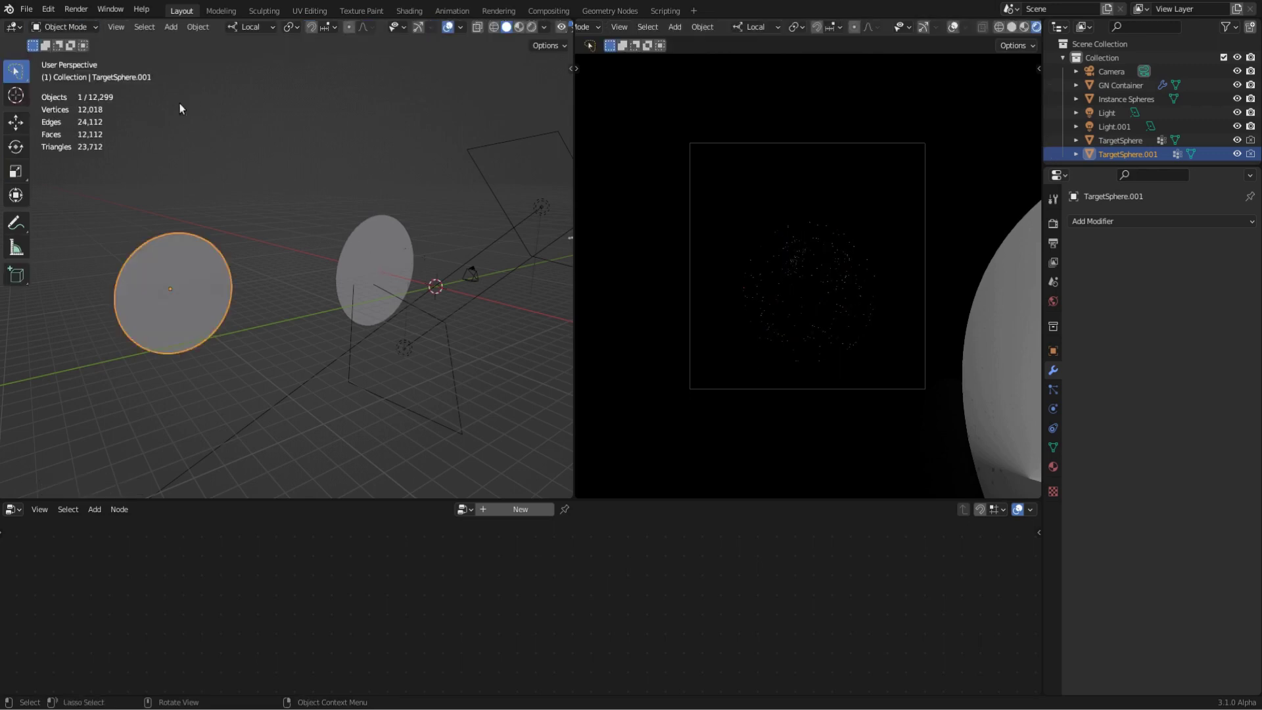
{"action": "left_click", "coordinate": [73, 28]}
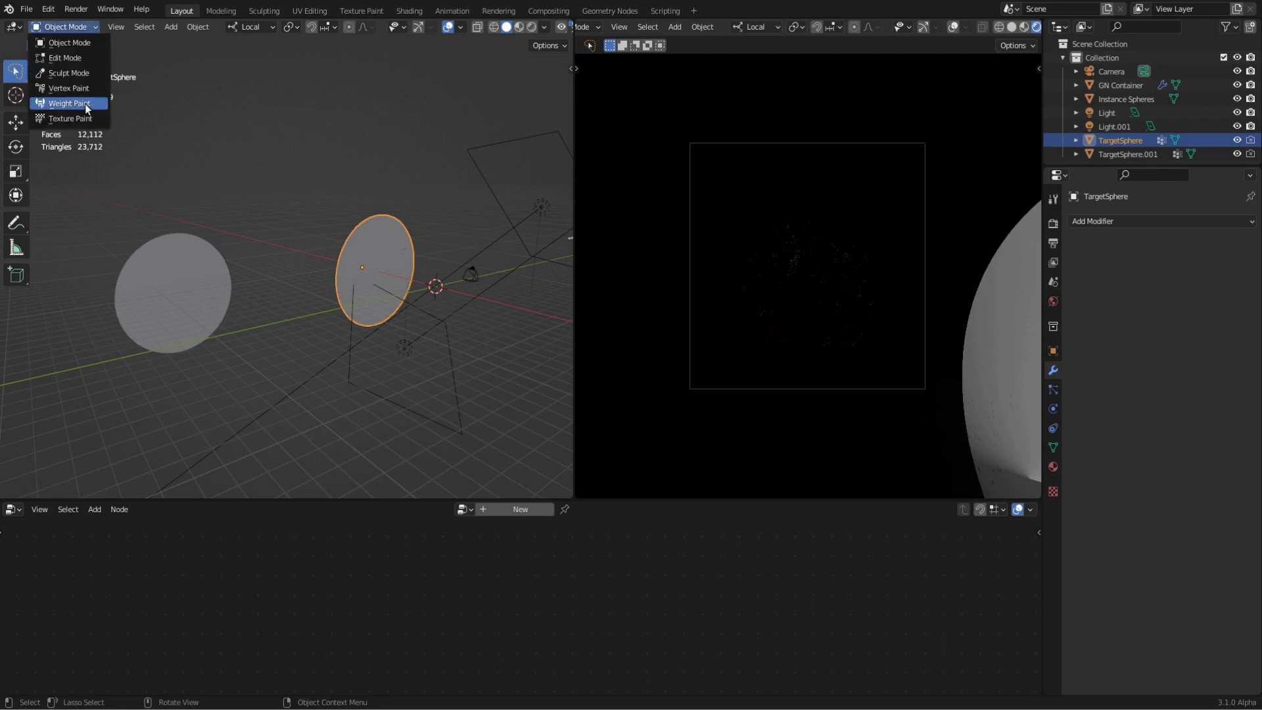
{"action": "key", "text": "Return"}
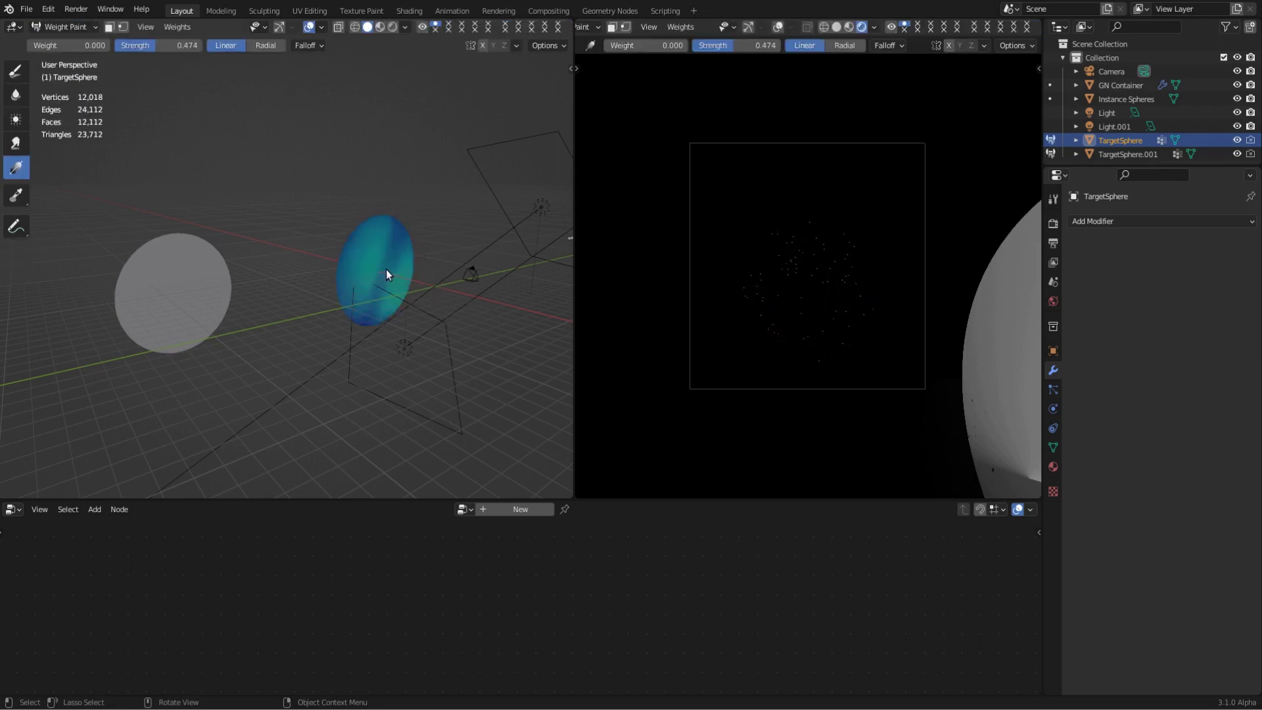
{"action": "middle_click_drag", "start_coordinate": [368, 265], "coordinate": [368, 265]}
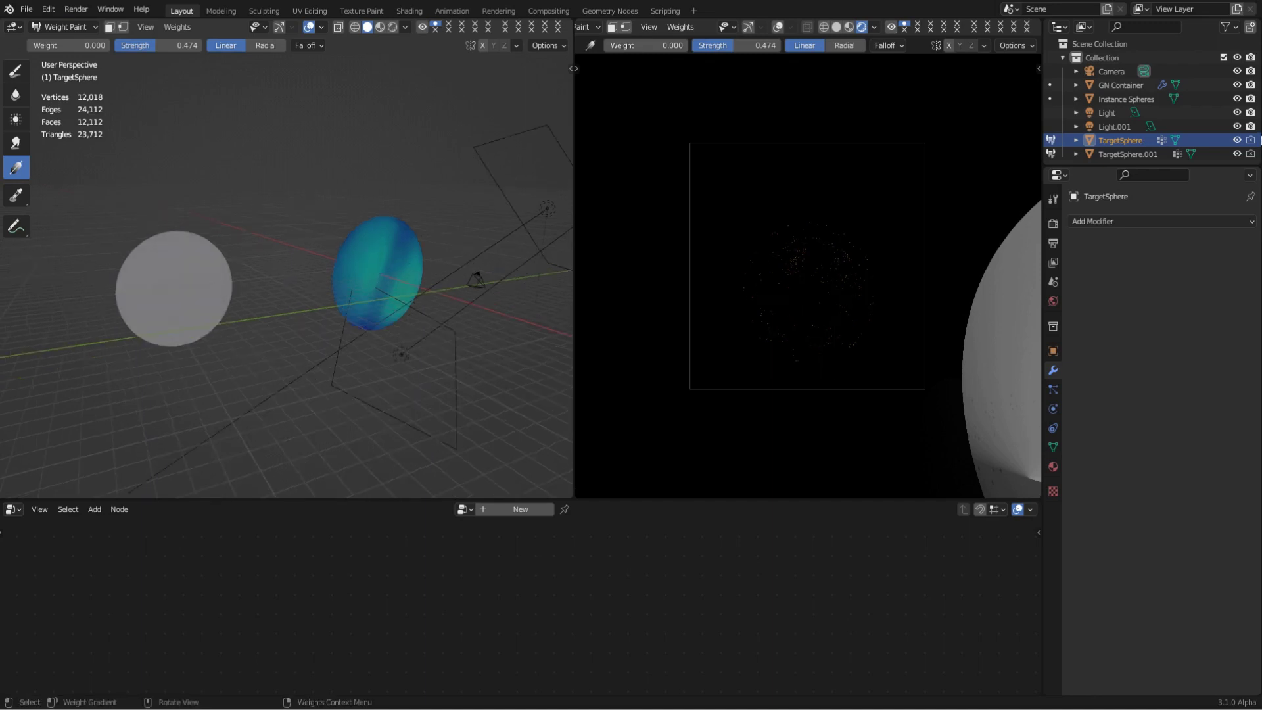
{"action": "left_click", "coordinate": [1237, 126]}
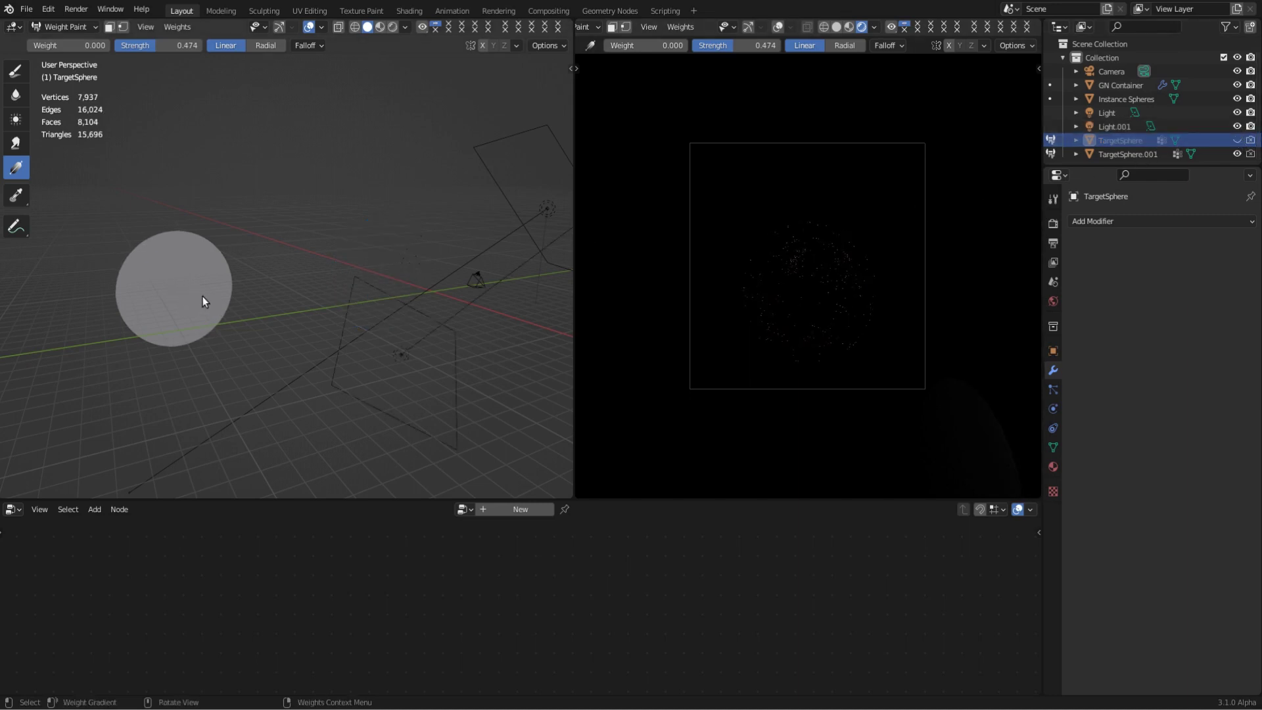
{"action": "middle_click_drag", "start_coordinate": [202, 295], "coordinate": [196, 279]}
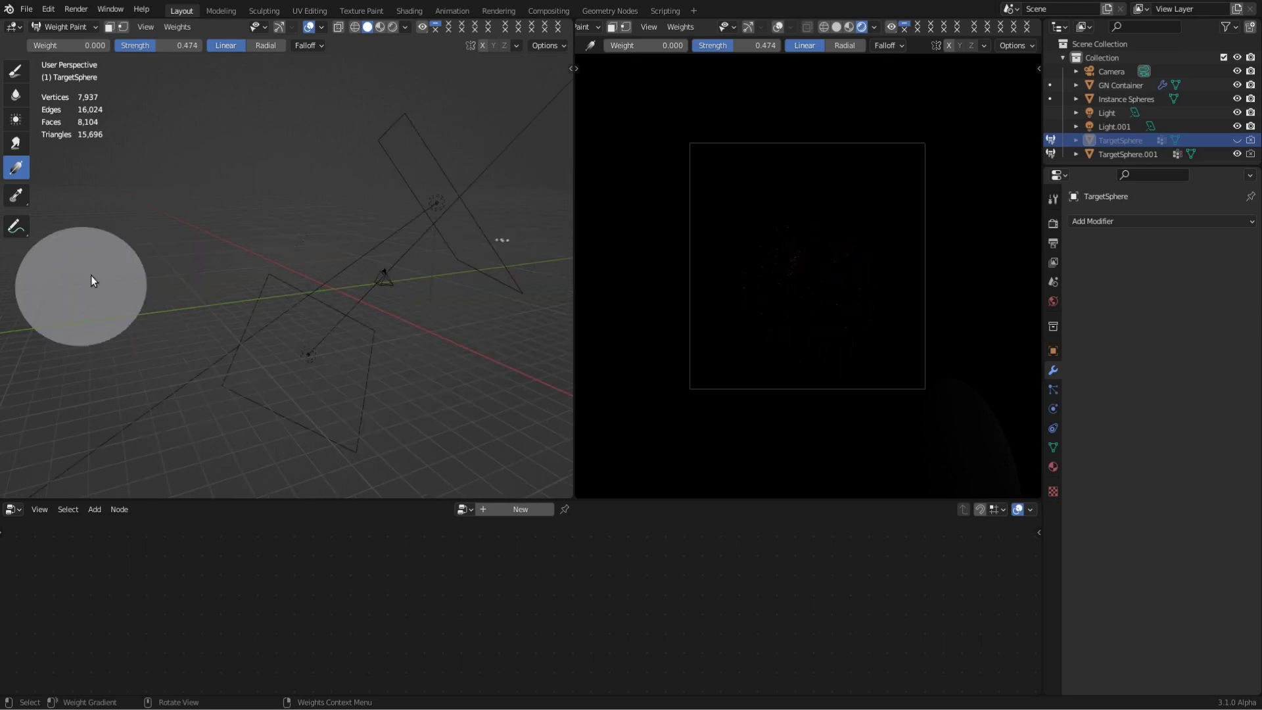
{"action": "left_click", "coordinate": [88, 26]}
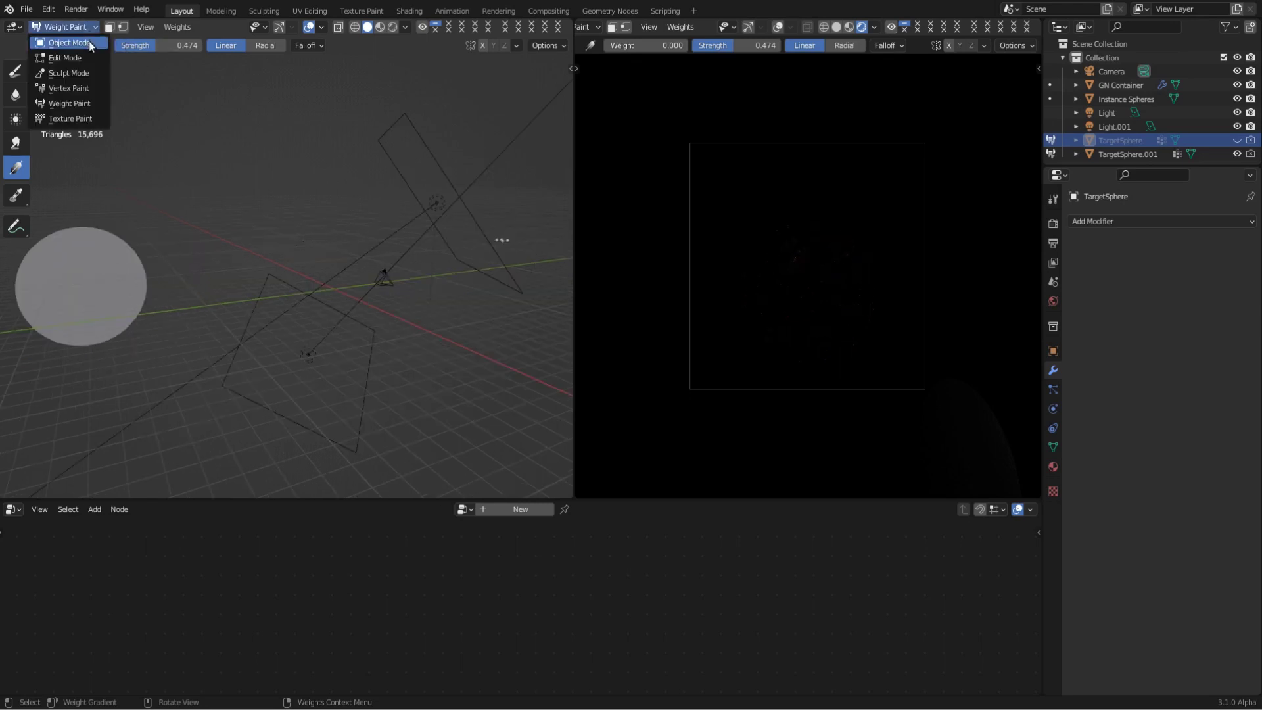
{"action": "left_click", "coordinate": [88, 42]}
- Isolate TargetSphere.001 in local view, orbit to face it, and enter Weight Paint mode
{"action": "left_click", "coordinate": [83, 298]}
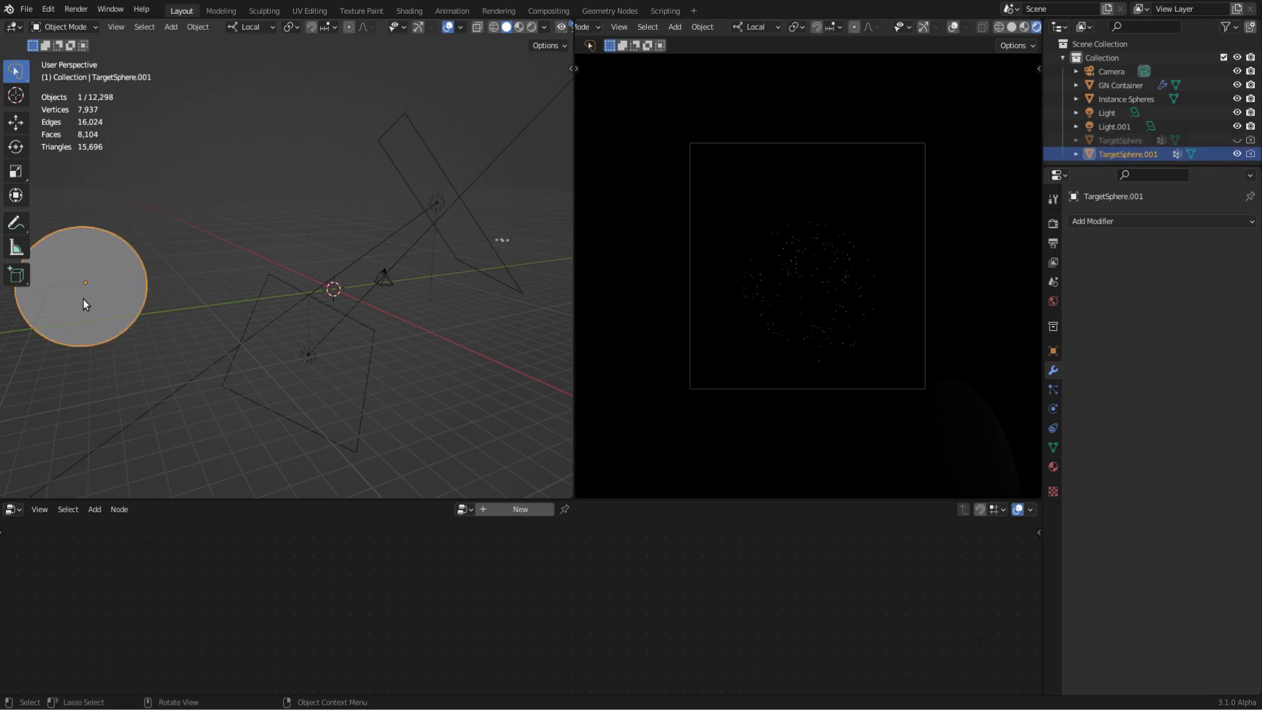
{"action": "key", "text": "KP_Decimal"}
{"action": "middle_click_drag", "start_coordinate": [223, 207], "coordinate": [189, 201]}
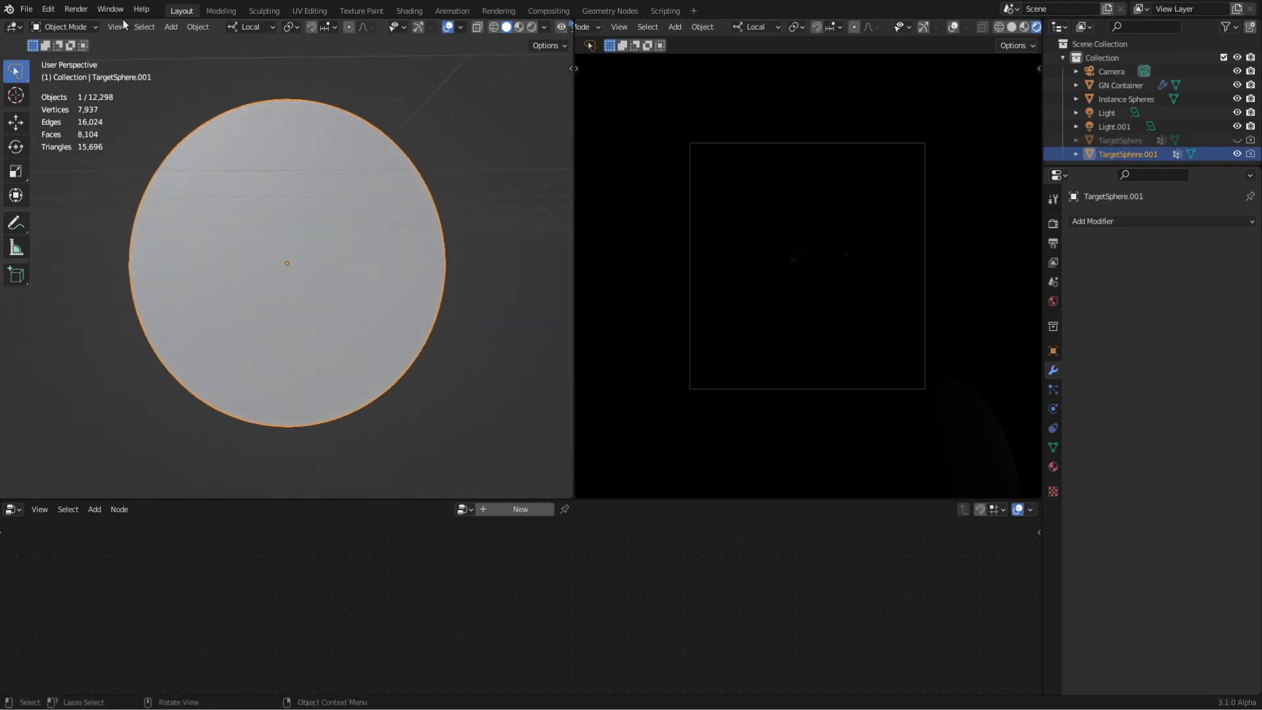
{"action": "left_click", "coordinate": [90, 27]}
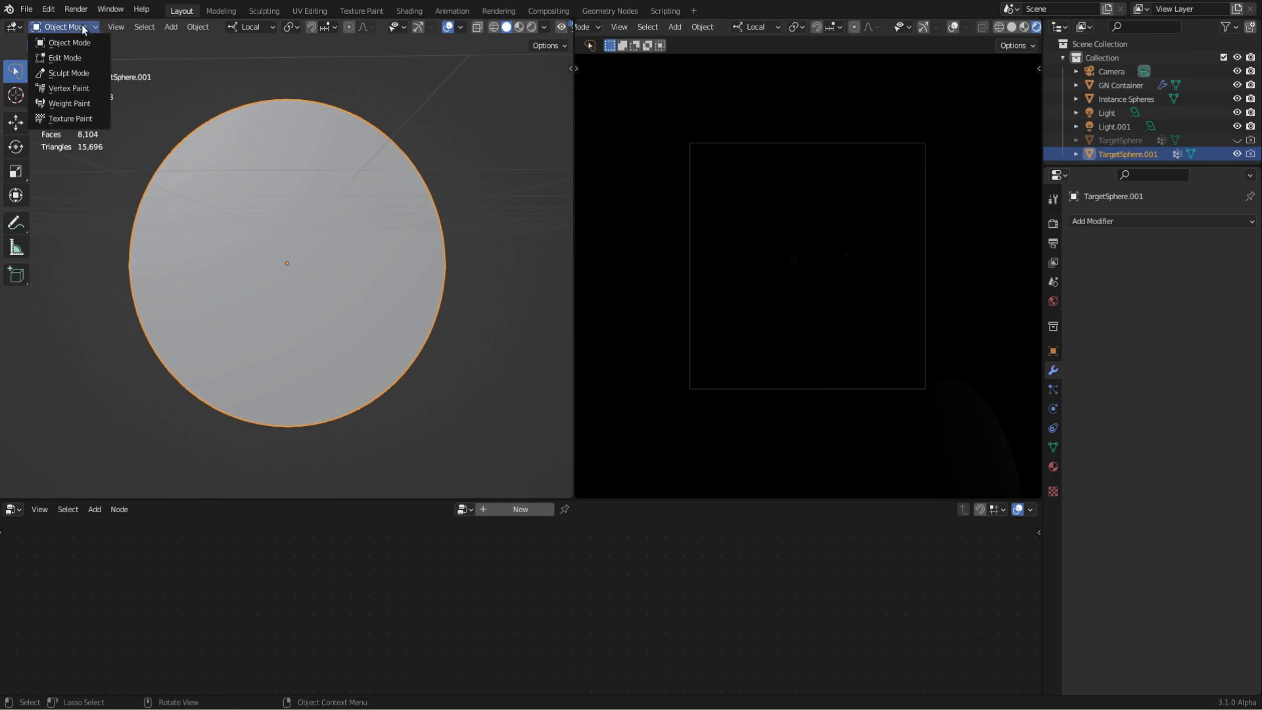
{"action": "left_click", "coordinate": [84, 102]}
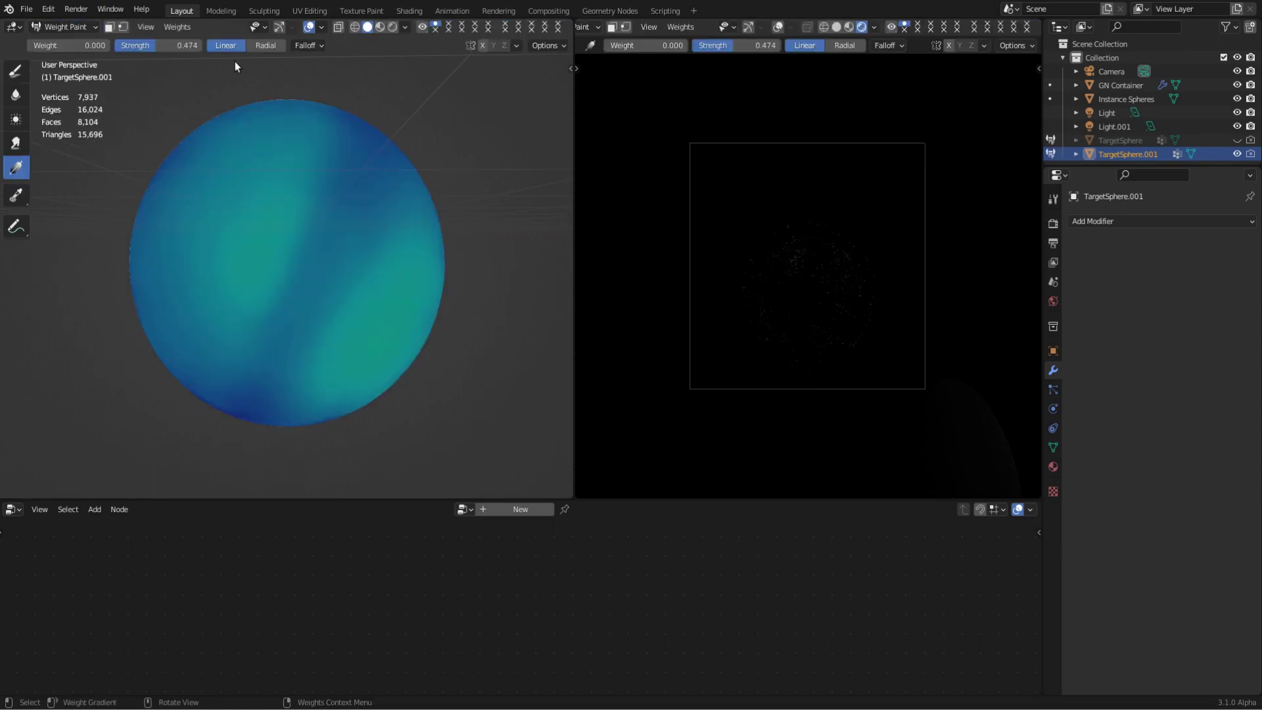
- Set the Gradient tool to Radial with weight 1.000 and draw two overlapping radial gradients
{"action": "left_click", "coordinate": [261, 46]}
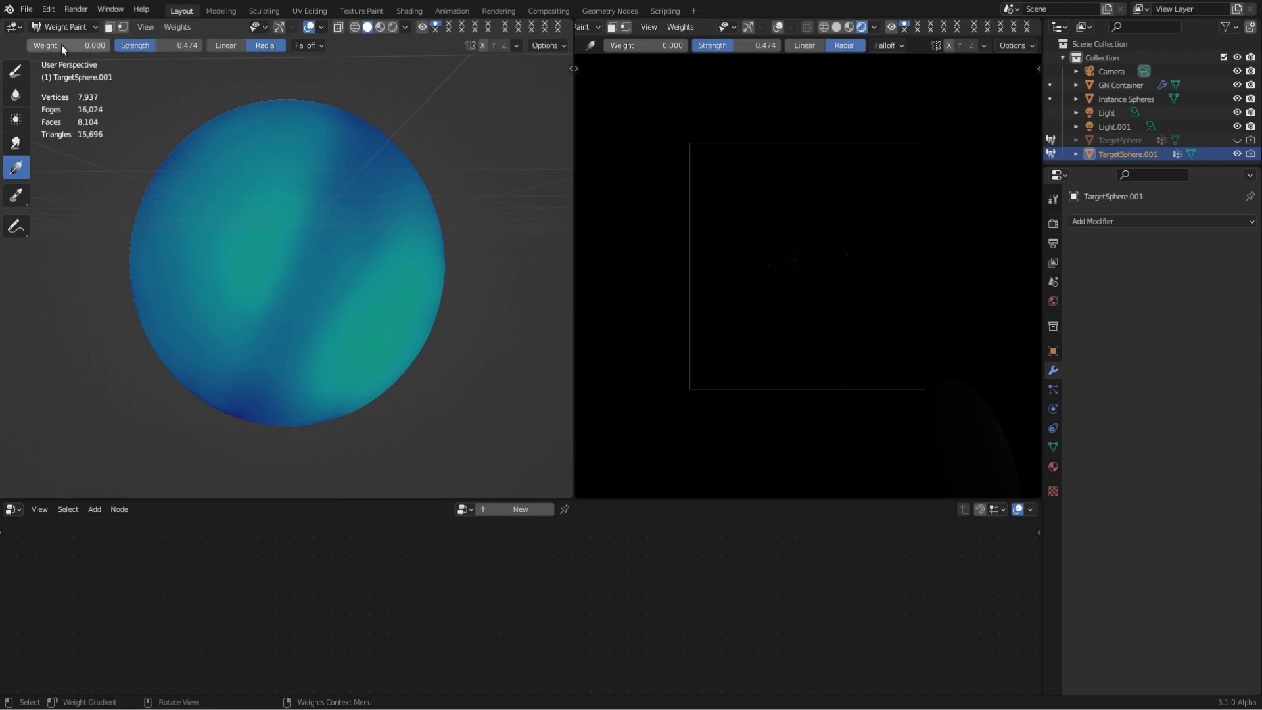
{"action": "left_click_drag", "start_coordinate": [66, 46], "coordinate": [164, 46]}
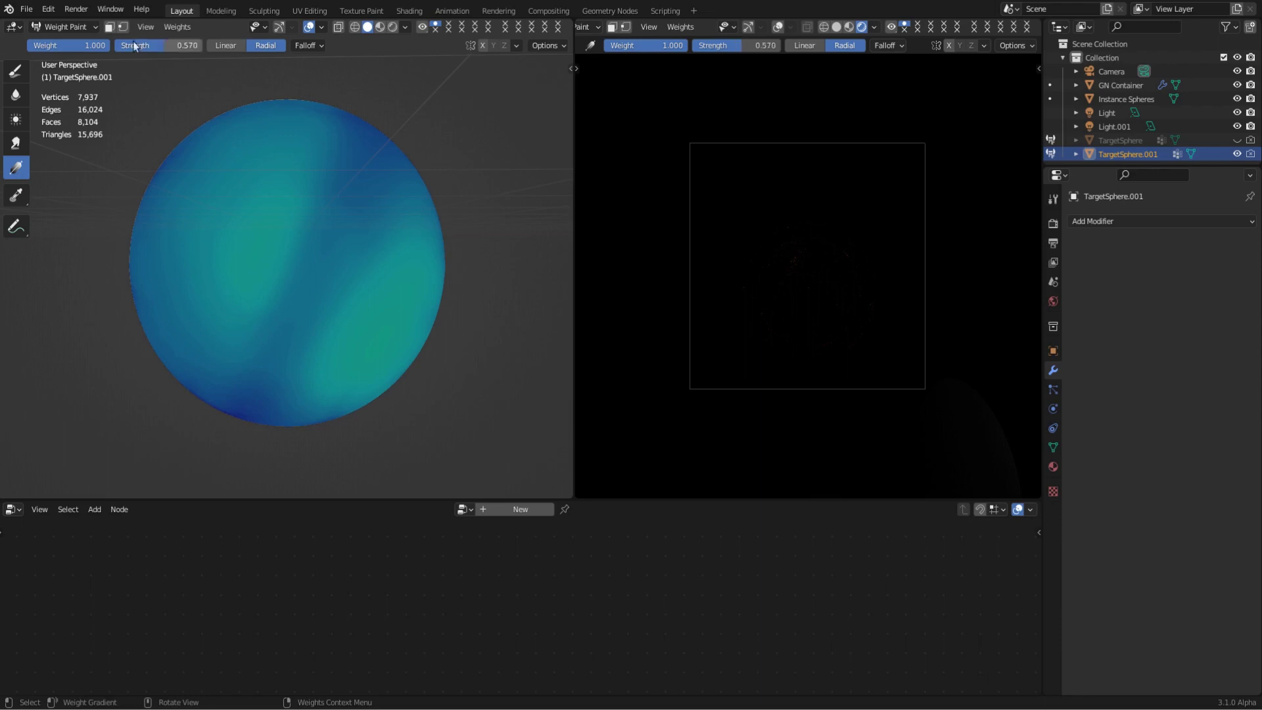
{"action": "left_click_drag", "start_coordinate": [277, 234], "coordinate": [317, 306]}
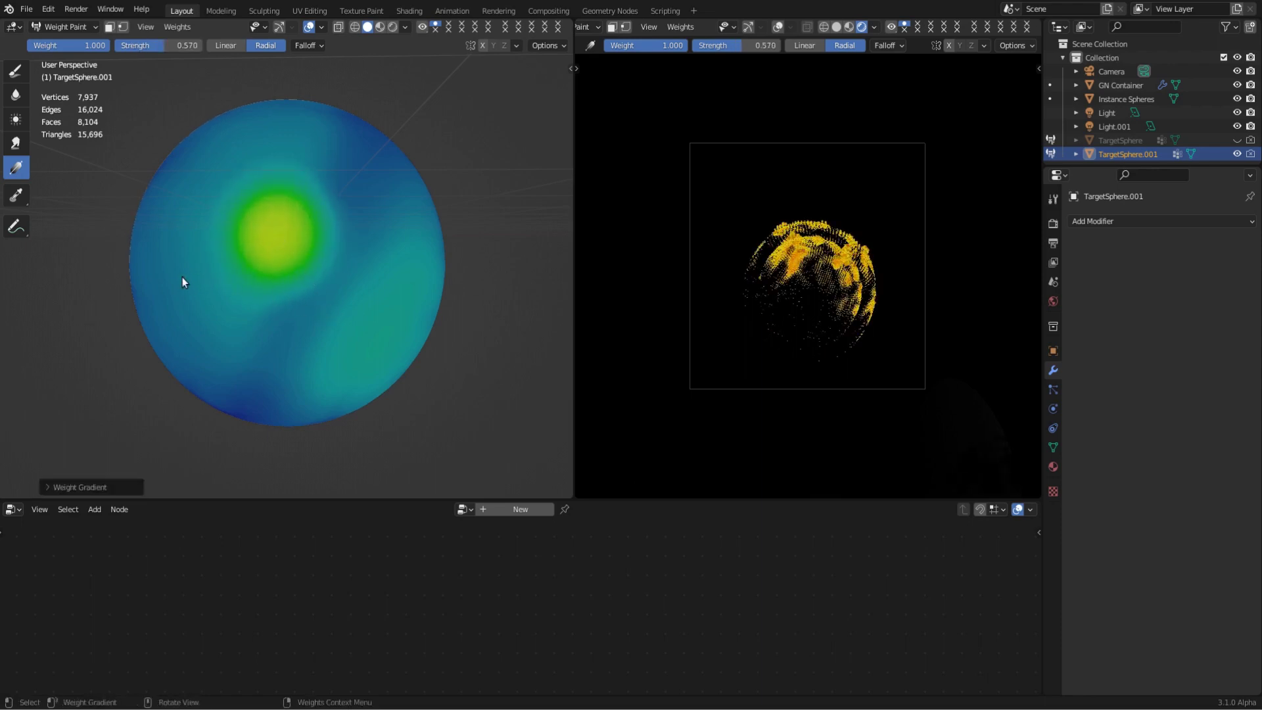
{"action": "left_click_drag", "start_coordinate": [205, 277], "coordinate": [283, 329]}
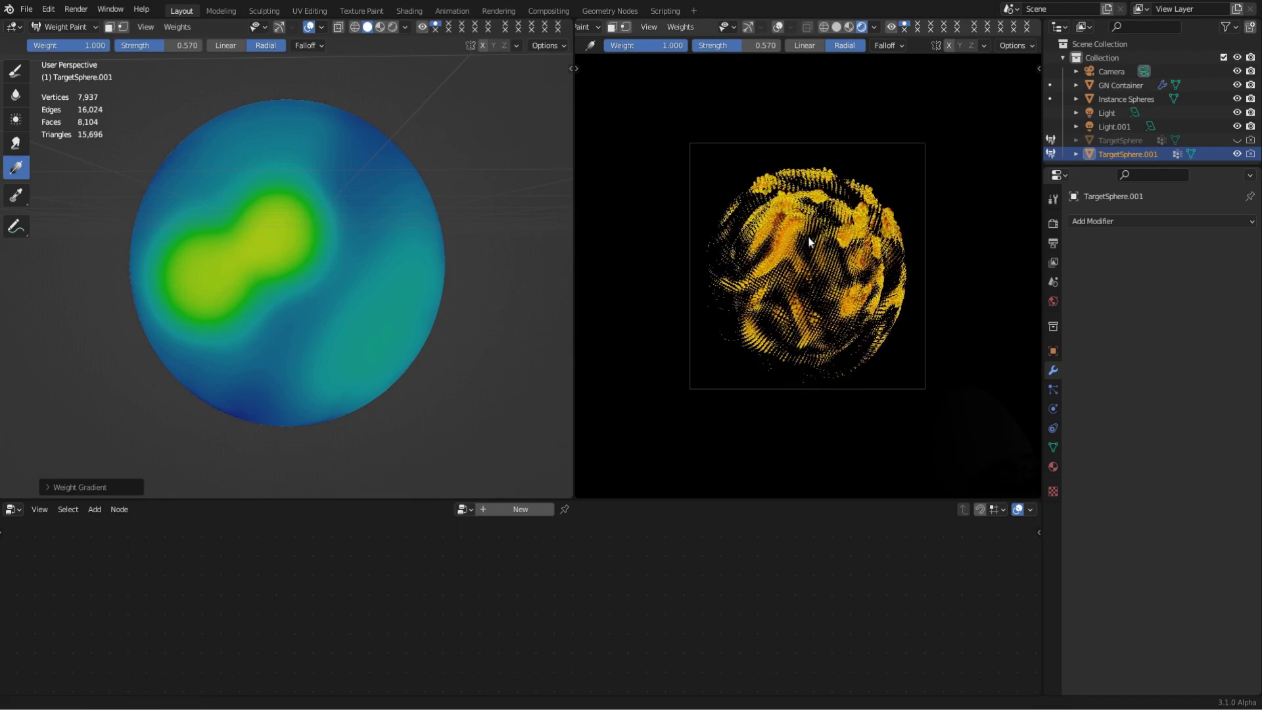
{"action": "middle_click_drag", "start_coordinate": [812, 247], "coordinate": [817, 254]}
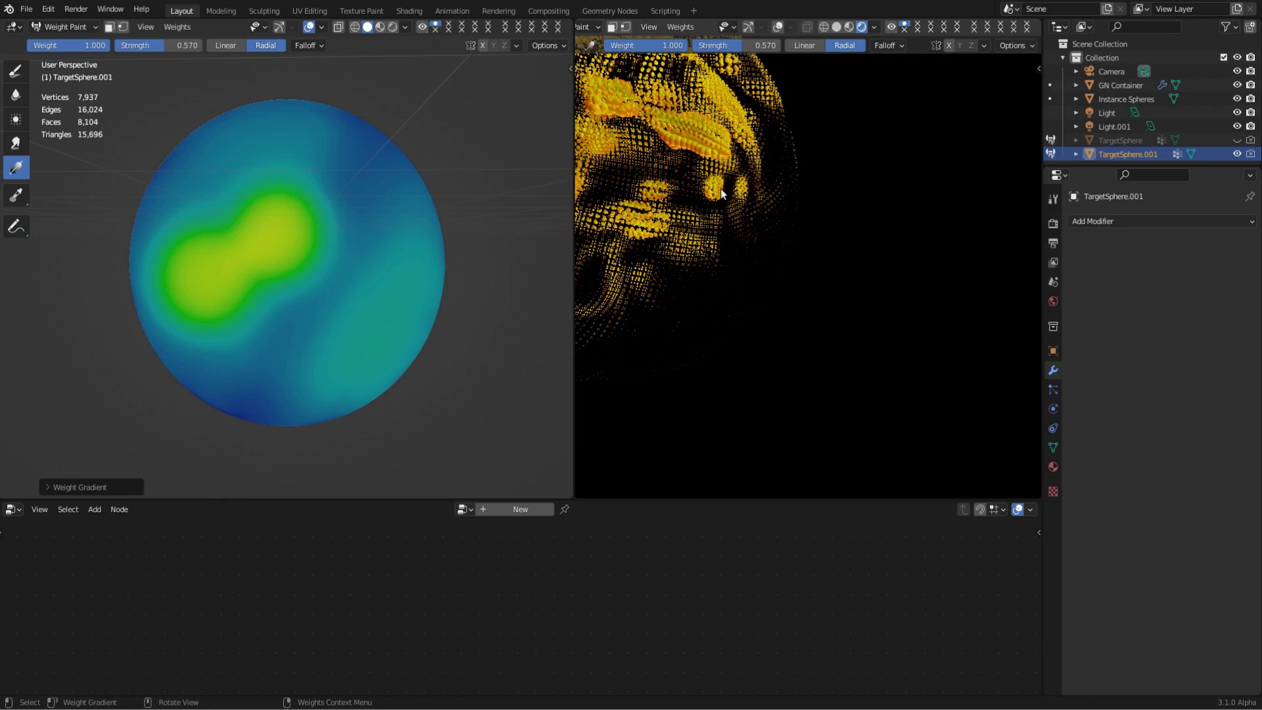
{"action": "mouse_move", "coordinate": [811, 258]}
{"action": "middle_mouse_down"}
{"action": "mouse_move", "coordinate": [845, 285]}
{"action": "mouse_move", "coordinate": [845, 269]}
{"action": "middle_mouse_up"}
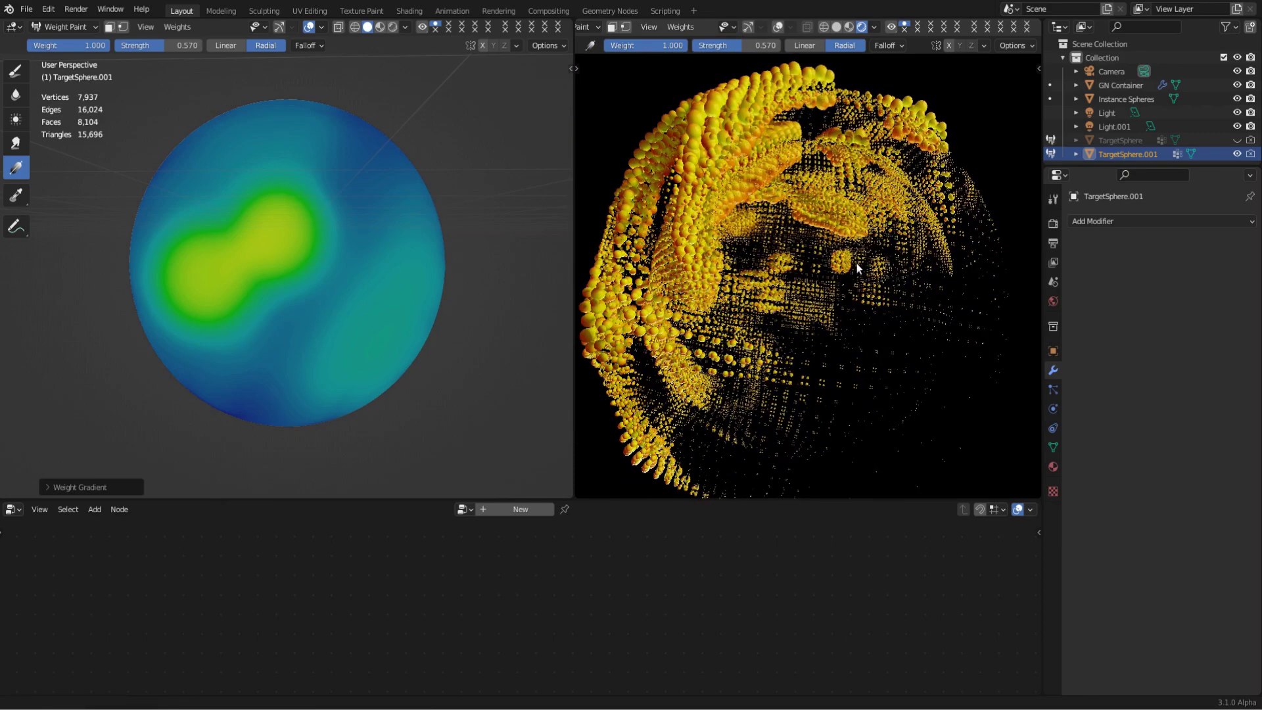
{"action": "scroll", "coordinate": [846, 264], "scroll_direction": "down", "scroll_amount": 2}
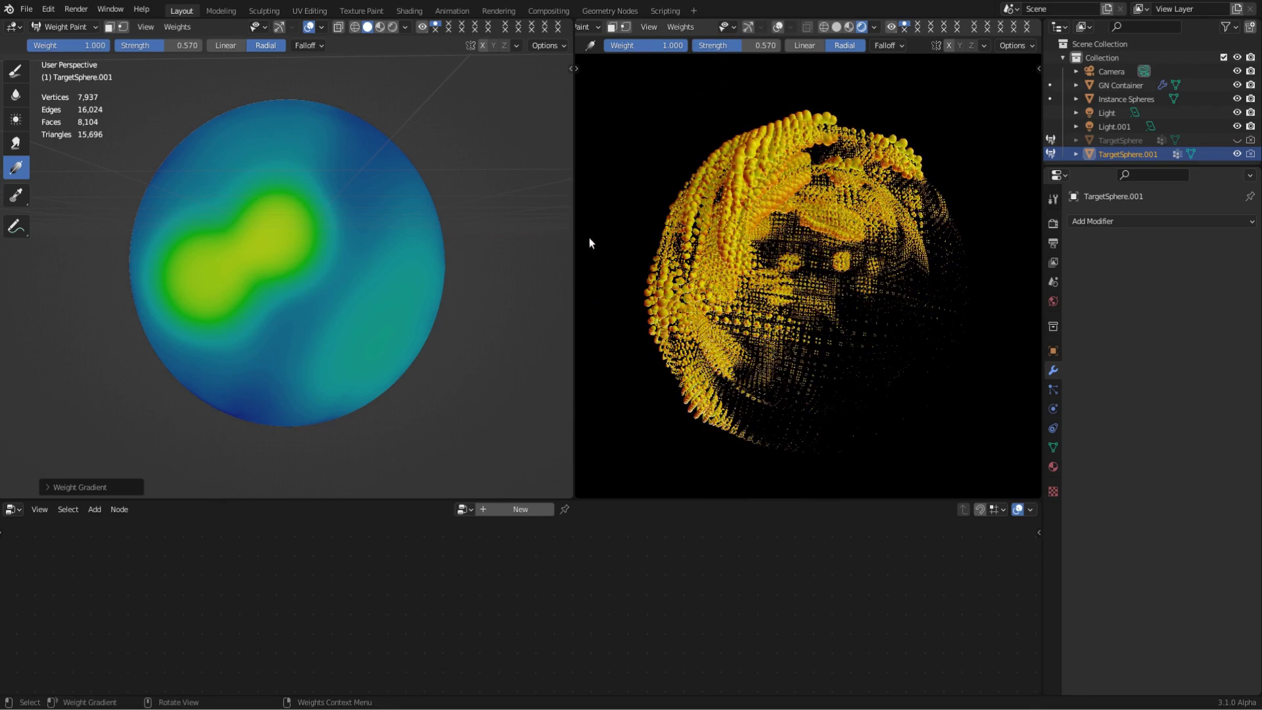
- Paint a full-weight stroke on the upper left with the Draw brush at strength 1.000 and radius 42 px
{"action": "left_click", "coordinate": [15, 73]}
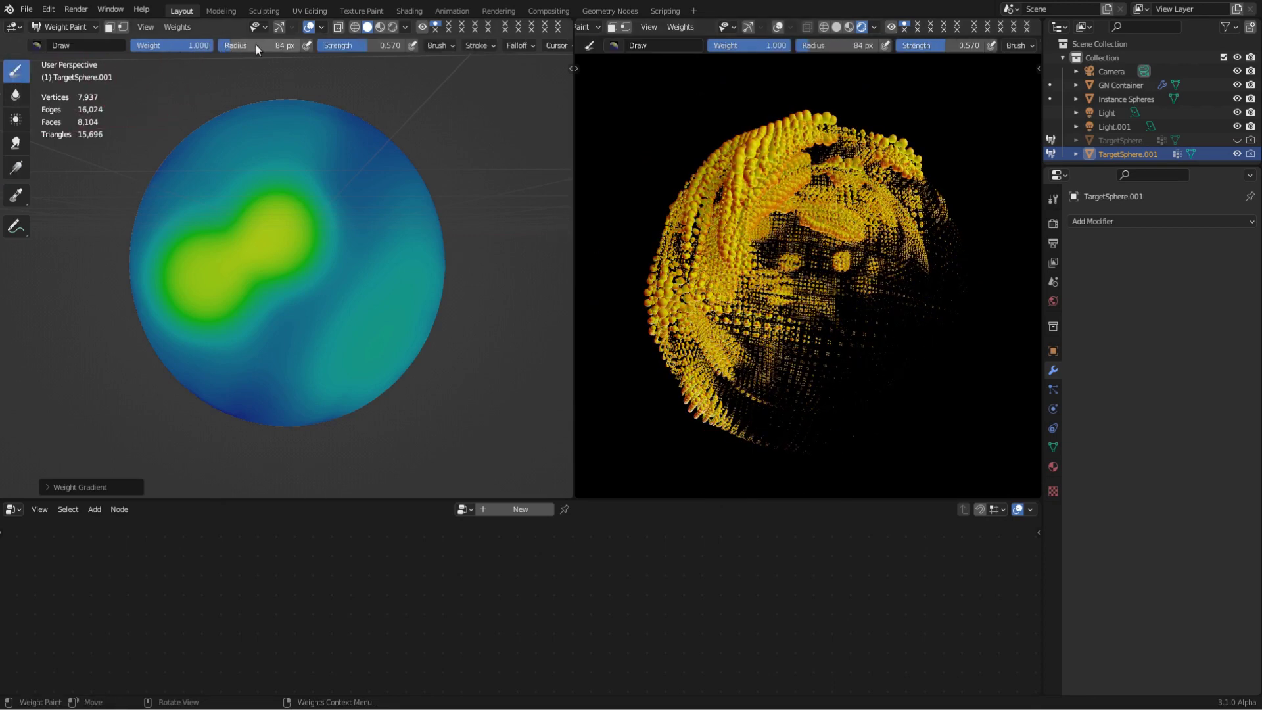
{"action": "left_click_drag", "start_coordinate": [366, 46], "coordinate": [408, 46]}
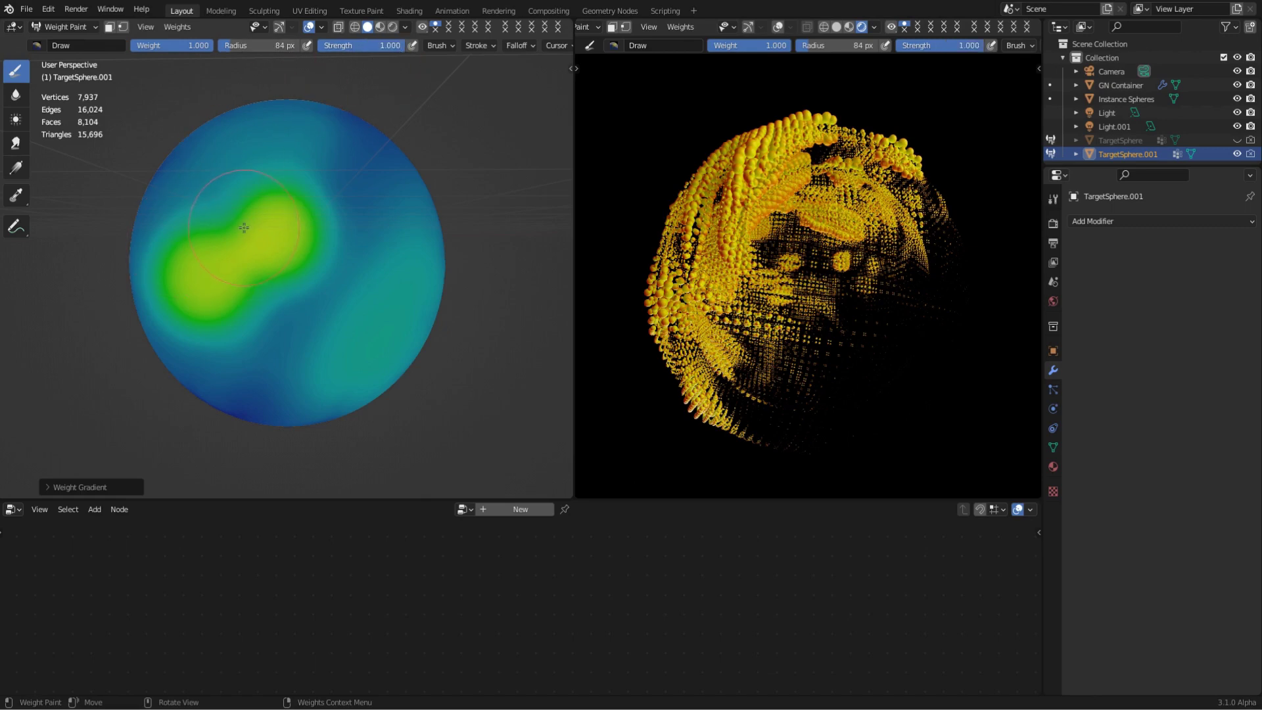
{"action": "key", "text": "f"}
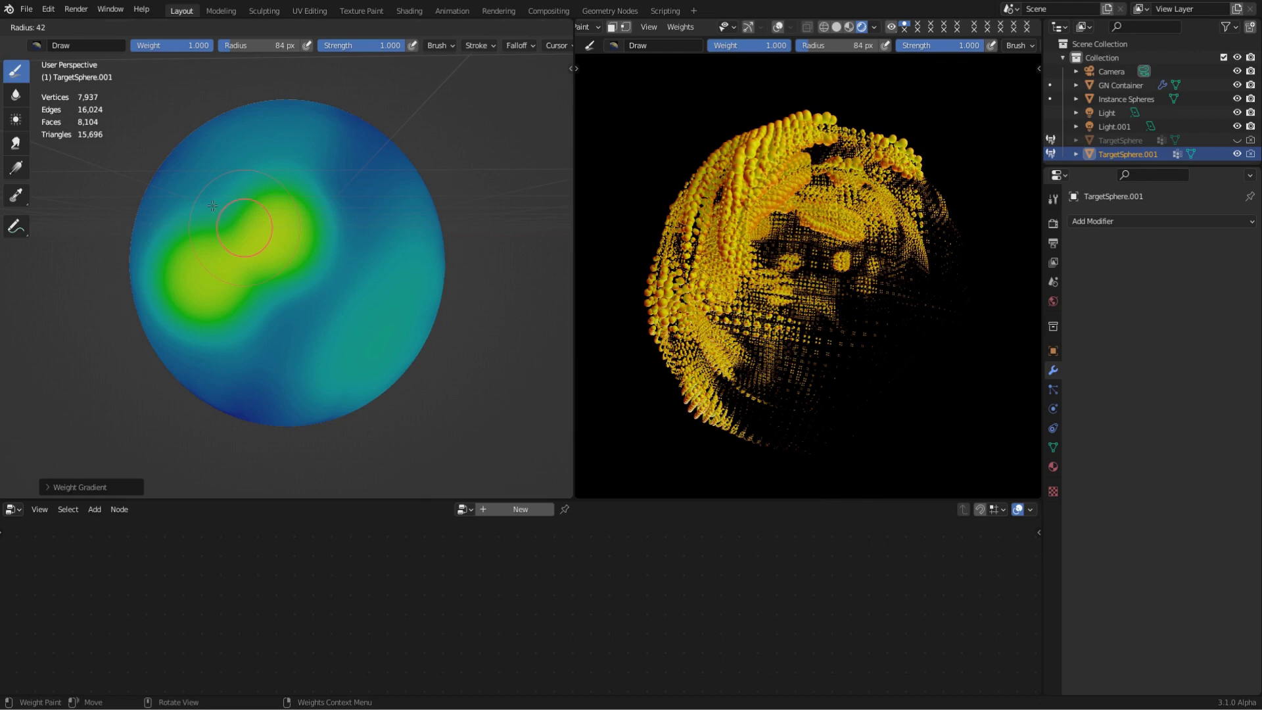
{"action": "left_click", "coordinate": [212, 205]}
{"action": "mouse_move", "coordinate": [209, 204]}
{"action": "left_mouse_down"}
{"action": "mouse_move", "coordinate": [276, 185]}
{"action": "mouse_move", "coordinate": [273, 267]}
{"action": "mouse_move", "coordinate": [299, 315]}
{"action": "mouse_move", "coordinate": [276, 340]}
{"action": "mouse_move", "coordinate": [227, 305]}
{"action": "mouse_move", "coordinate": [230, 268]}
{"action": "left_mouse_up"}
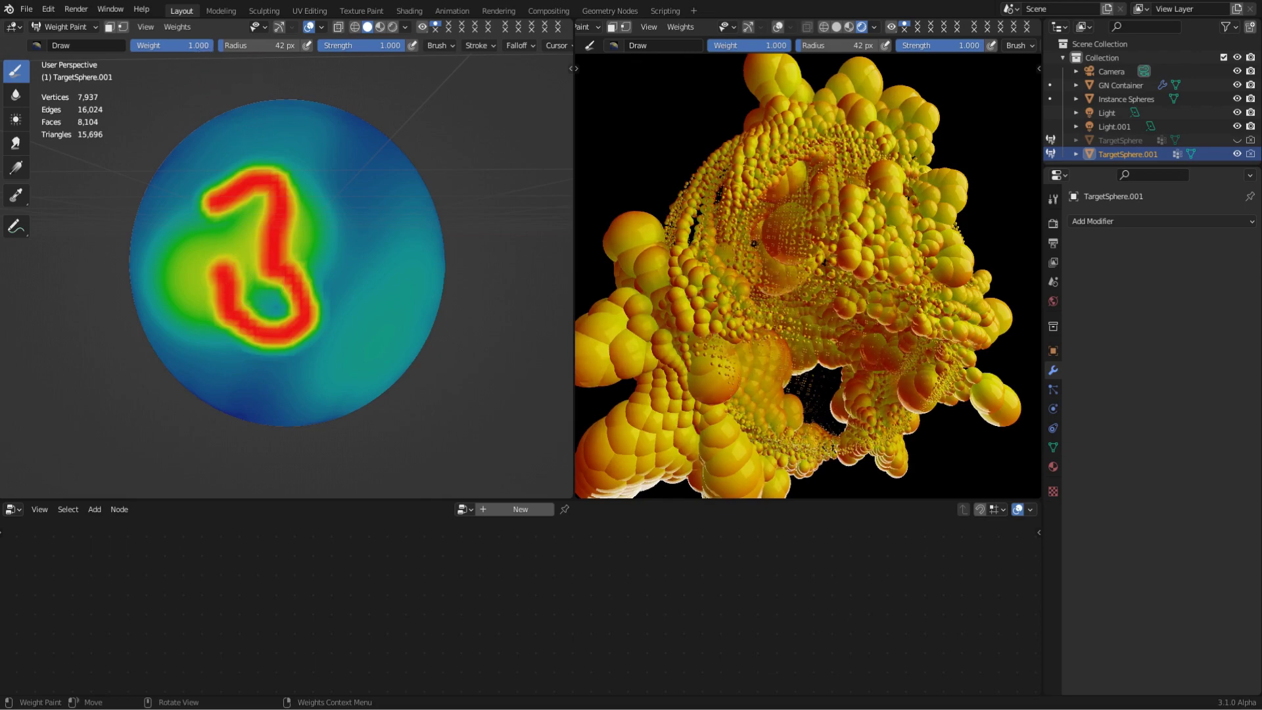
- Set the paint weight to 0 and paint over the red stroke
{"action": "left_click", "coordinate": [172, 45]}
{"action": "type", "text": "0"}
{"action": "key", "text": "Return"}
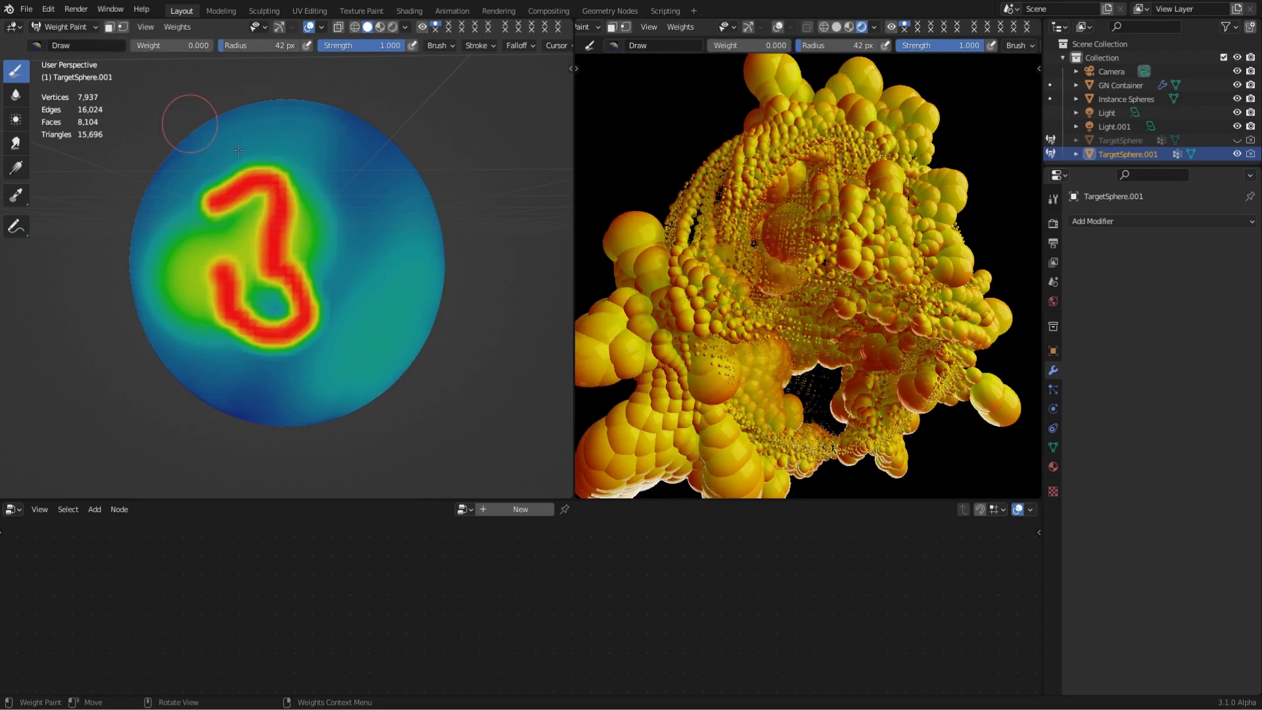
{"action": "mouse_move", "coordinate": [253, 163]}
{"action": "left_mouse_down"}
{"action": "mouse_move", "coordinate": [264, 253]}
{"action": "mouse_move", "coordinate": [252, 351]}
{"action": "mouse_move", "coordinate": [233, 296]}
{"action": "mouse_move", "coordinate": [249, 205]}
{"action": "mouse_move", "coordinate": [310, 320]}
{"action": "mouse_move", "coordinate": [238, 194]}
{"action": "left_mouse_up"}
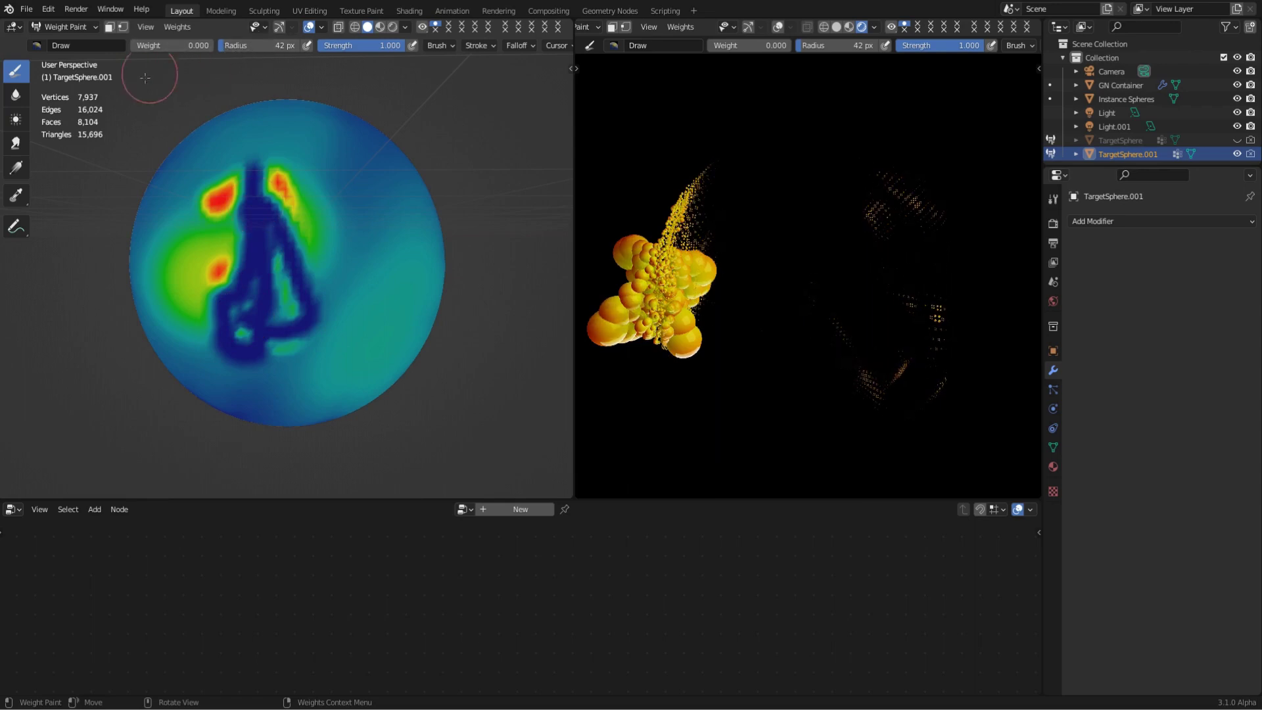
- Wipe the target sphere's weights to zero with a linear Weight 0 gradient
{"action": "left_click", "coordinate": [21, 166]}
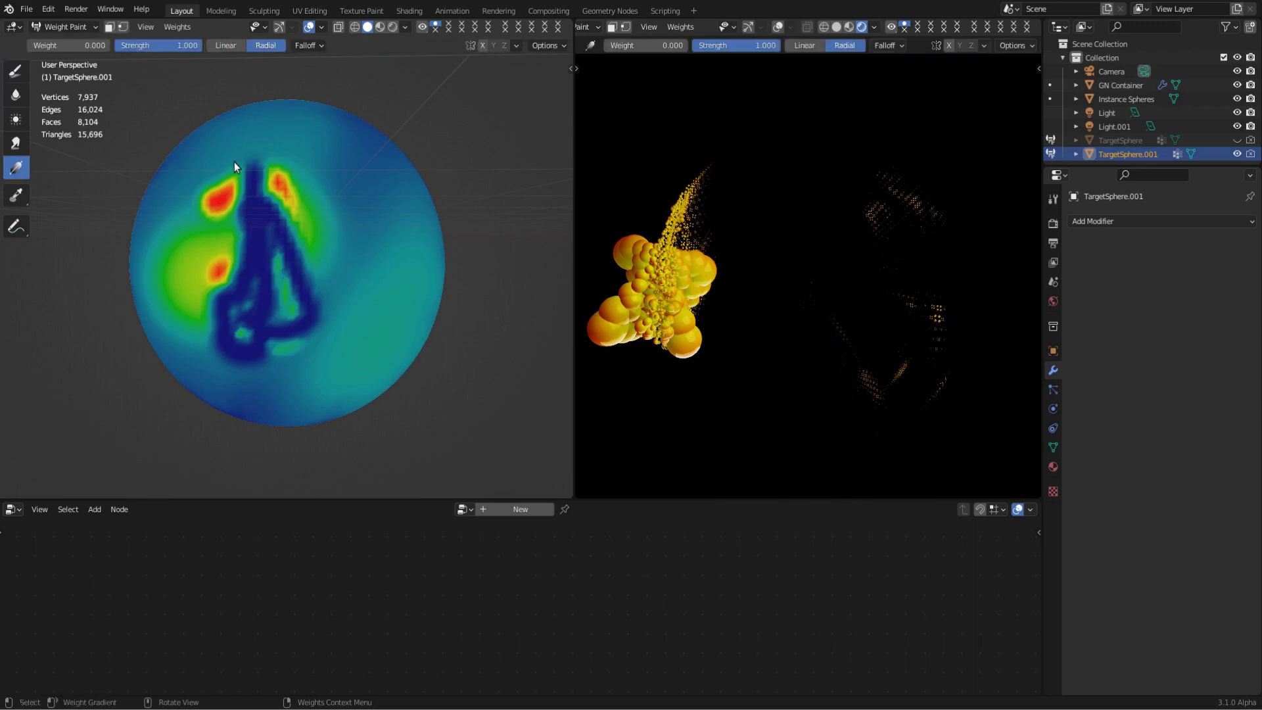
{"action": "left_click_drag", "start_coordinate": [199, 131], "coordinate": [176, 103]}
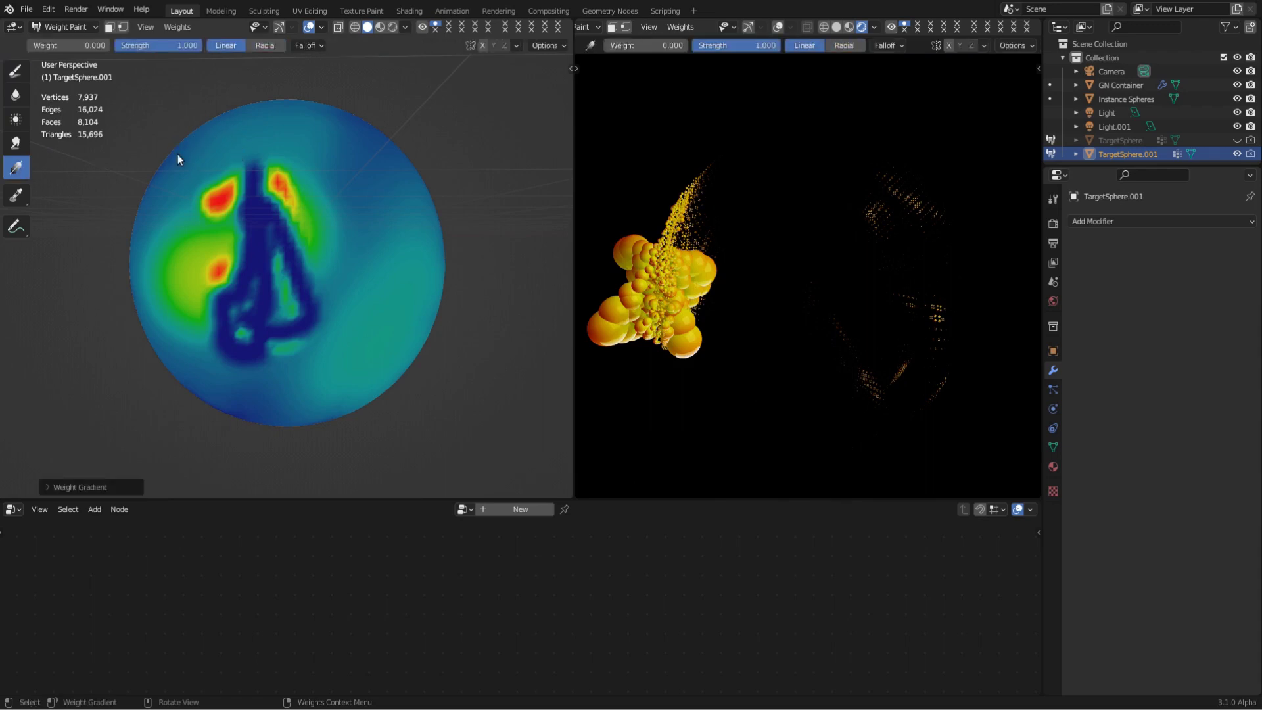
{"action": "mouse_move", "coordinate": [177, 158]}
{"action": "left_mouse_down"}
{"action": "mouse_move", "coordinate": [385, 330]}
{"action": "mouse_move", "coordinate": [456, 368]}
{"action": "mouse_move", "coordinate": [408, 330]}
{"action": "mouse_move", "coordinate": [465, 352]}
{"action": "left_mouse_up"}
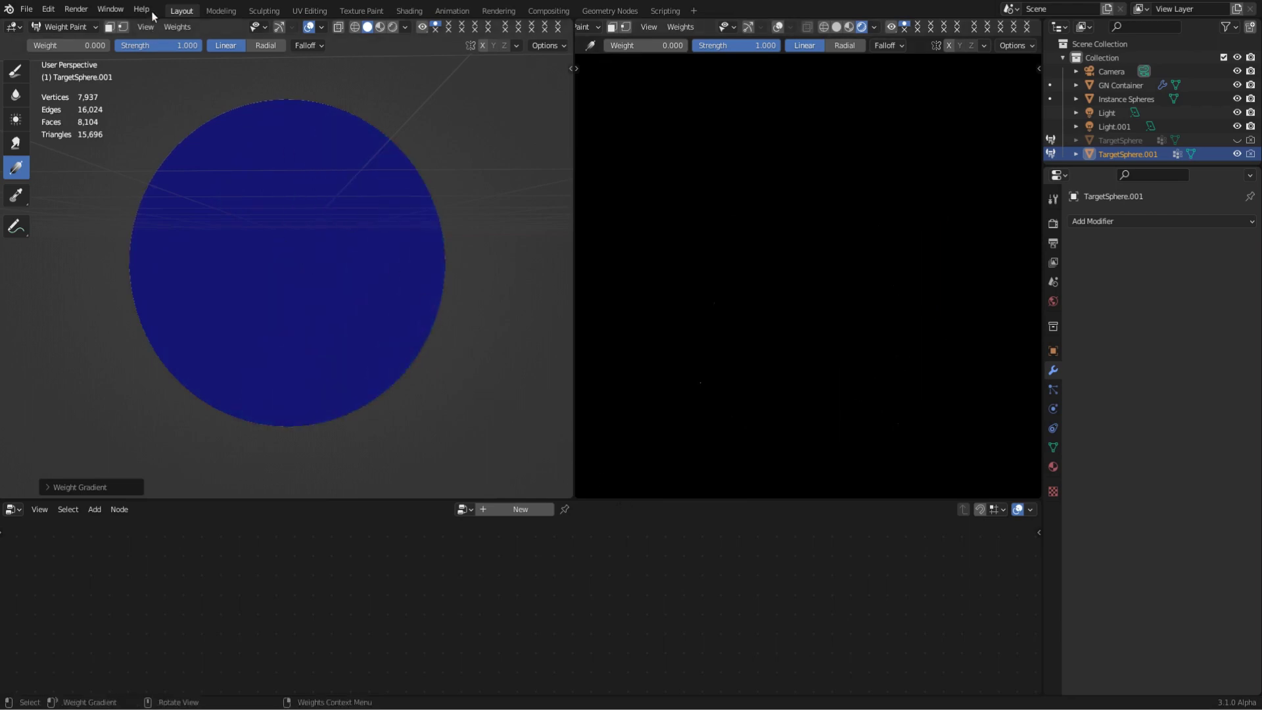
- Draw a radial Weight 1 gradient outward from the sphere's centre
{"action": "left_click", "coordinate": [266, 45]}
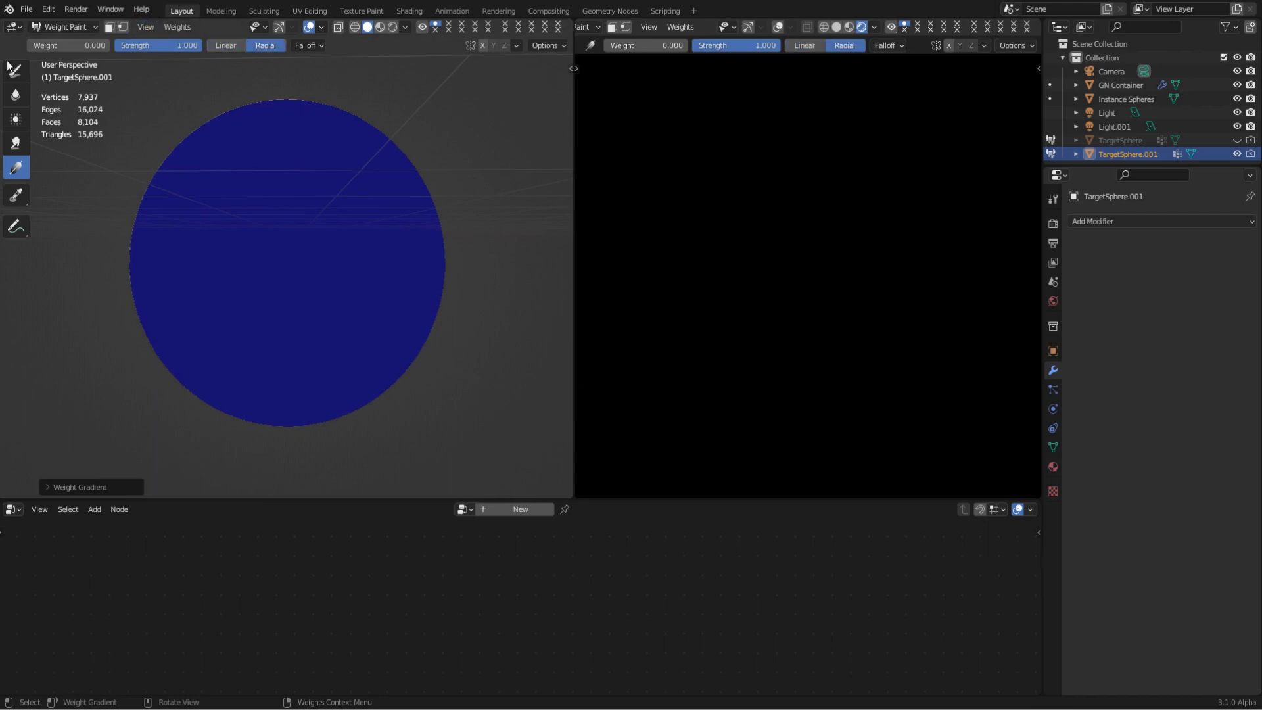
{"action": "left_click", "coordinate": [56, 46]}
{"action": "type", "text": "1"}
{"action": "key", "text": "Return"}
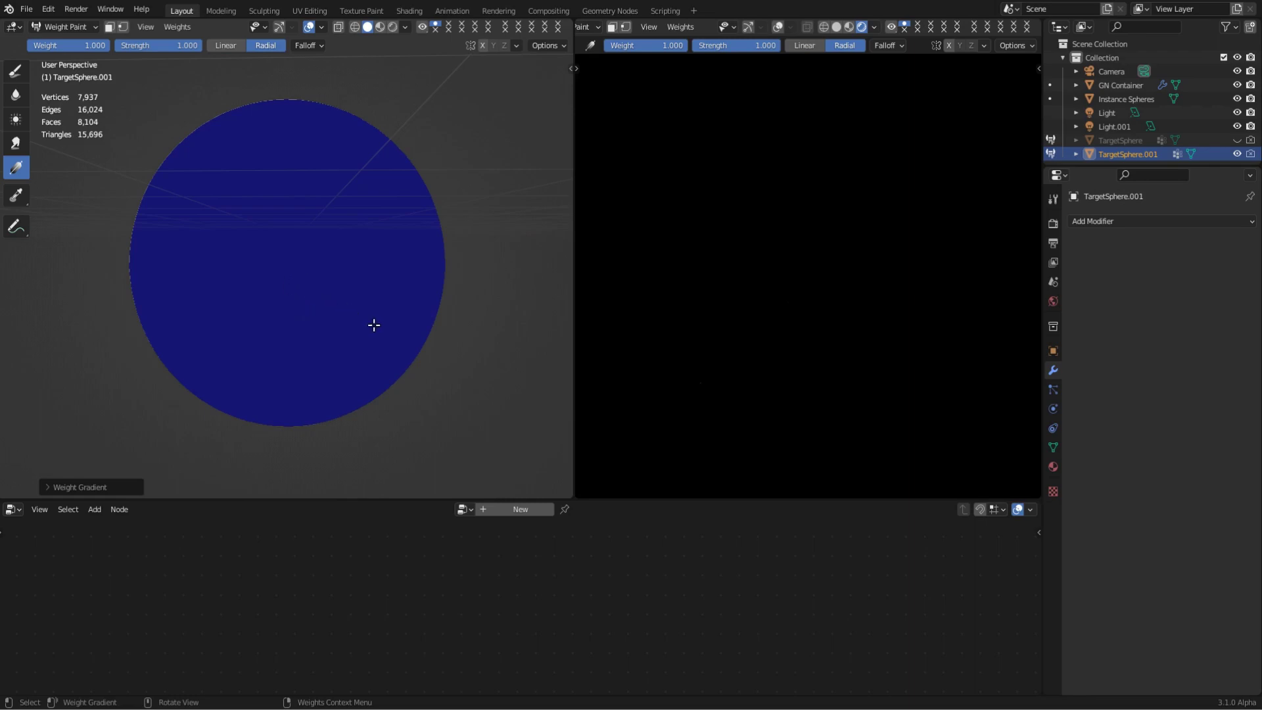
{"action": "mouse_move", "coordinate": [291, 260]}
{"action": "left_mouse_down"}
{"action": "mouse_move", "coordinate": [406, 345]}
{"action": "mouse_move", "coordinate": [386, 333]}
{"action": "left_mouse_up"}
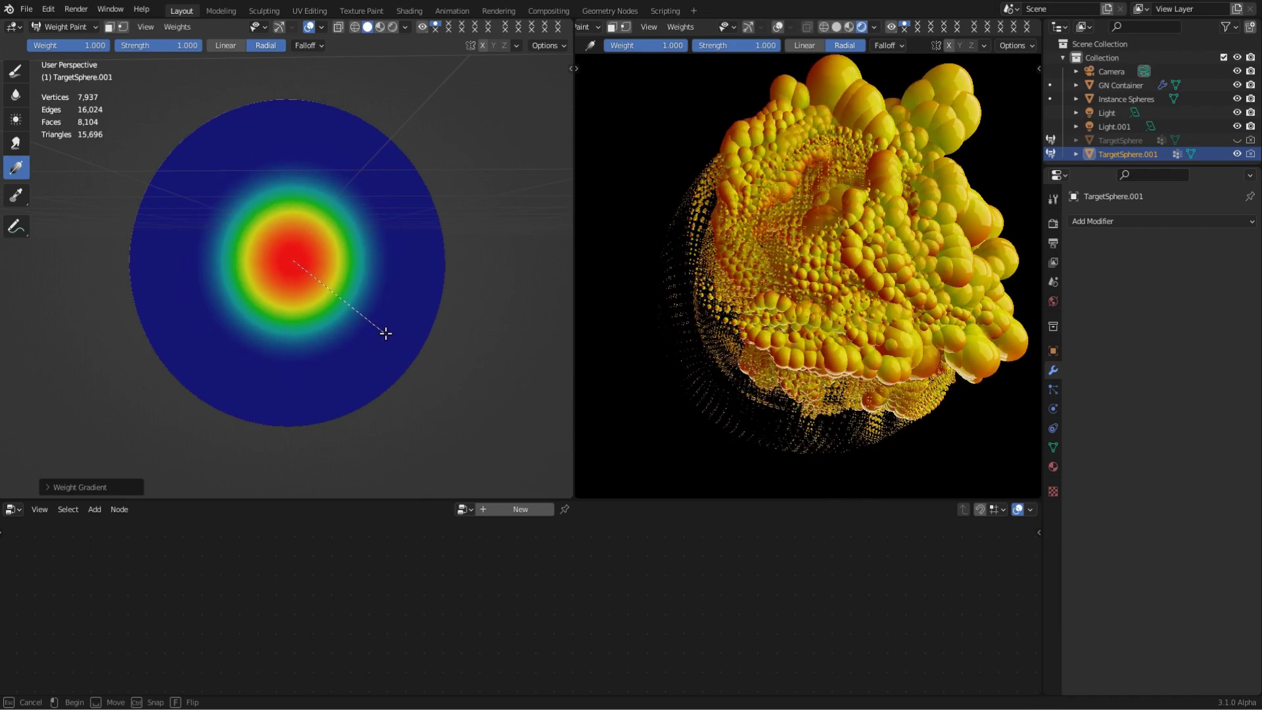
{"action": "left_click_drag", "start_coordinate": [386, 333], "coordinate": [373, 321]}
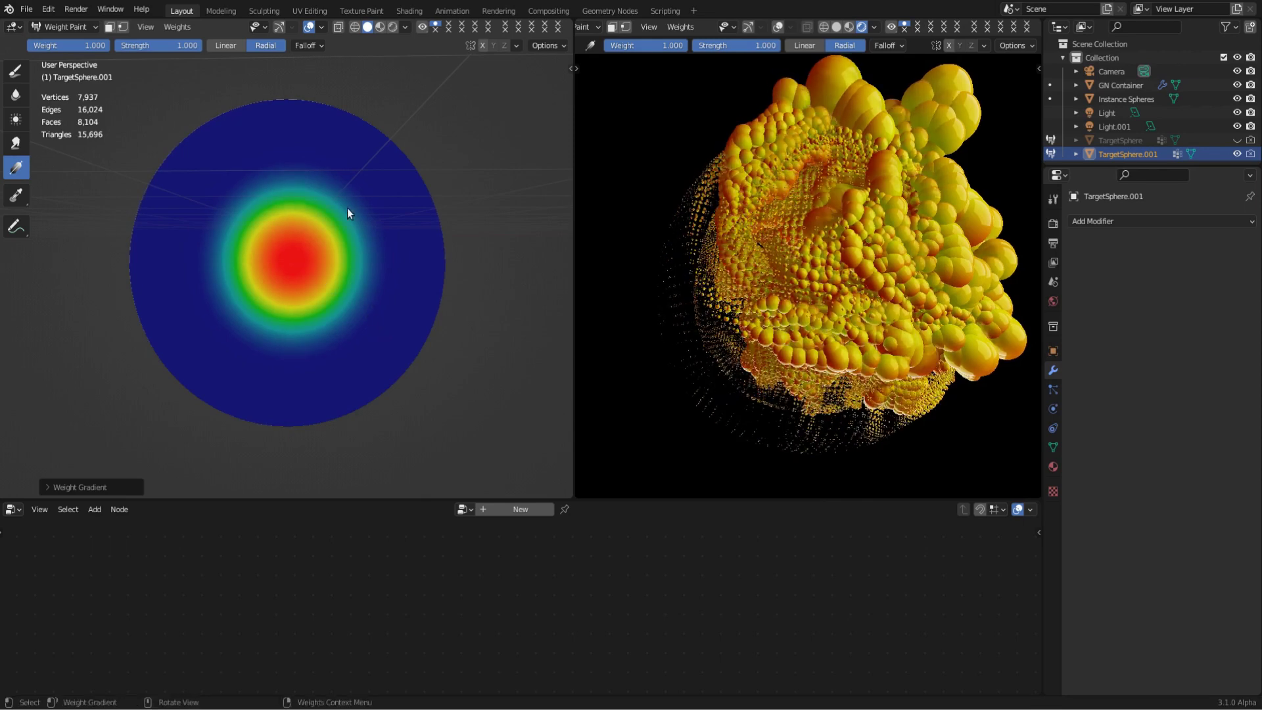
- Return to Object Mode, select GN Container, and view the whole scene in rendered shading
{"action": "left_click", "coordinate": [66, 26]}
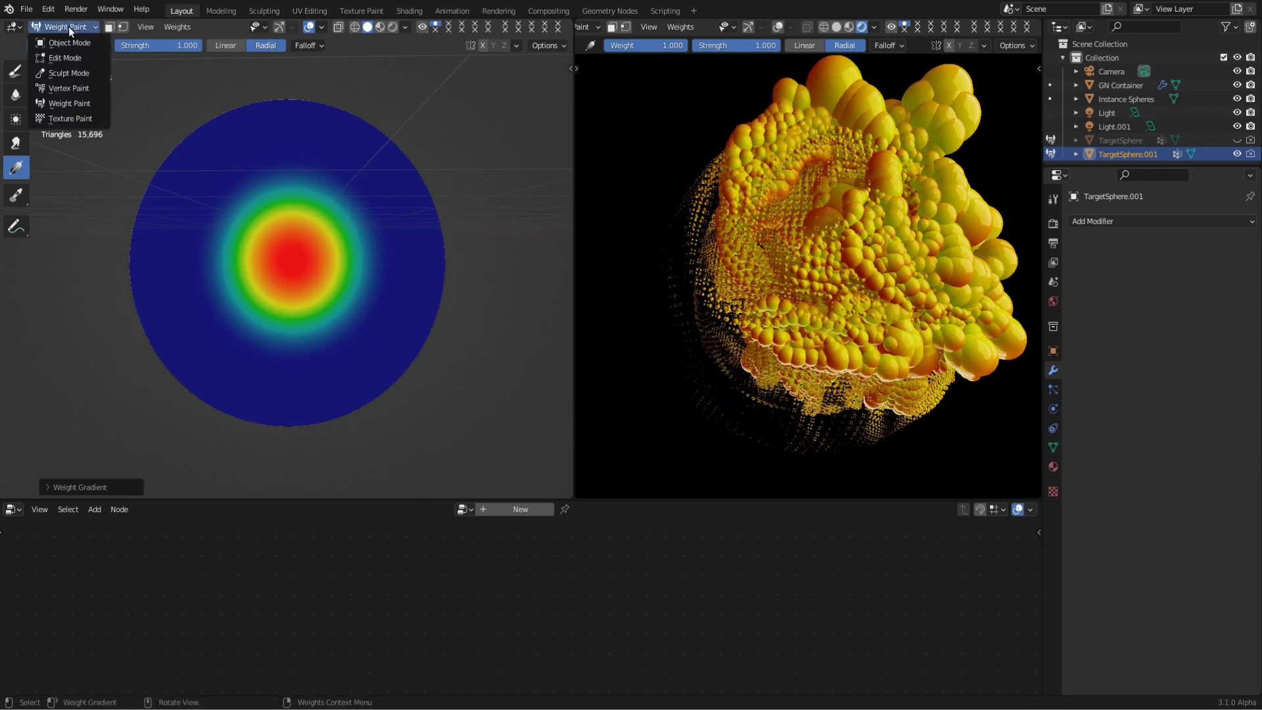
{"action": "left_click", "coordinate": [75, 42]}
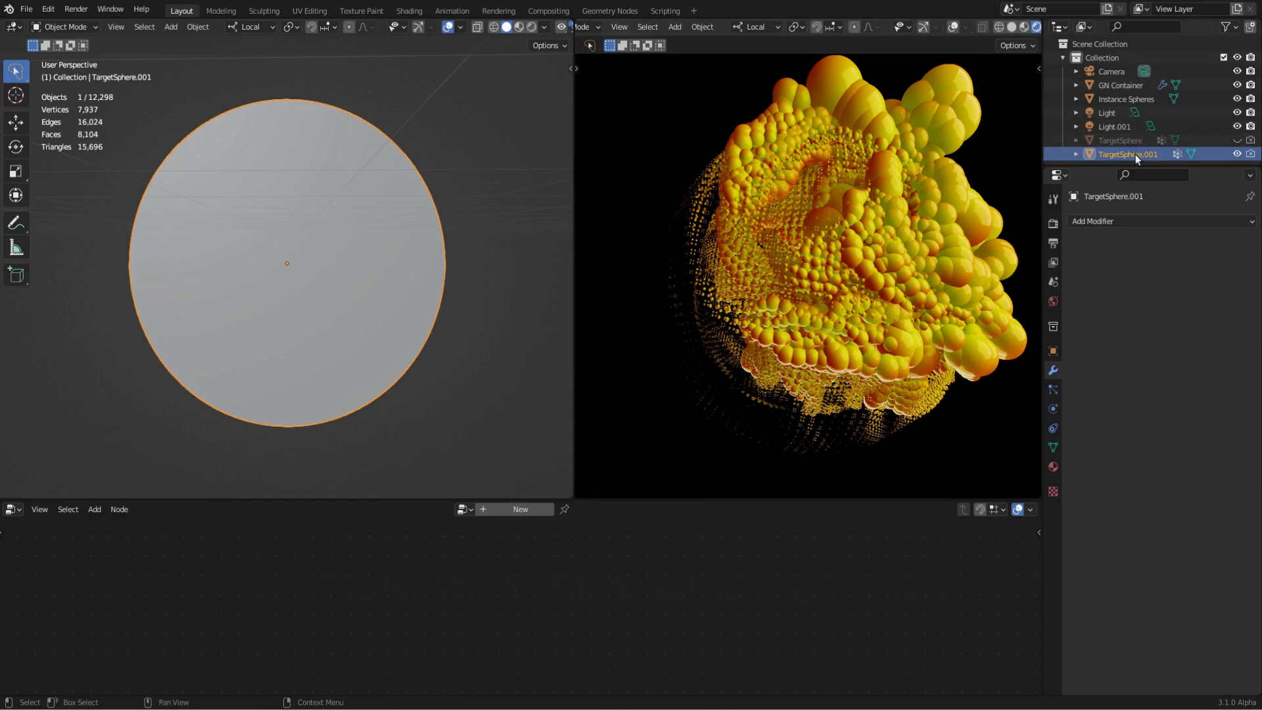
{"action": "left_click", "coordinate": [1120, 85]}
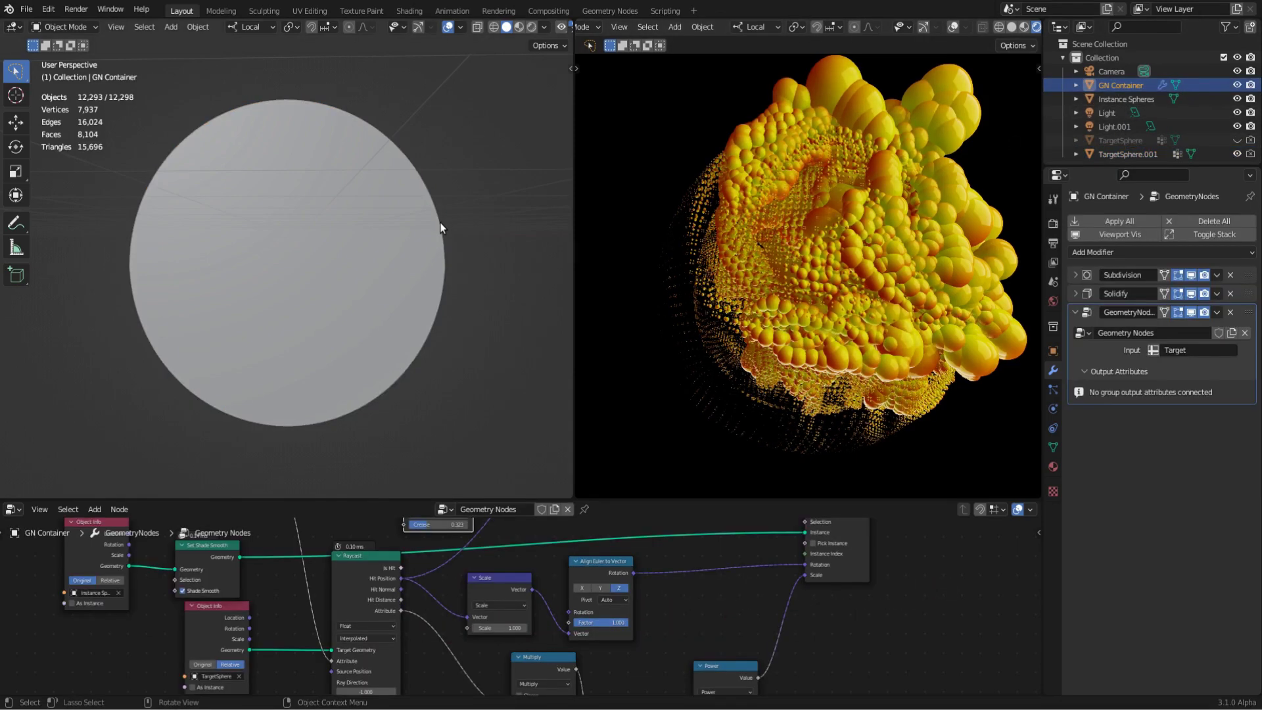
{"action": "key", "text": "slash"}
{"action": "key", "text": "z"}
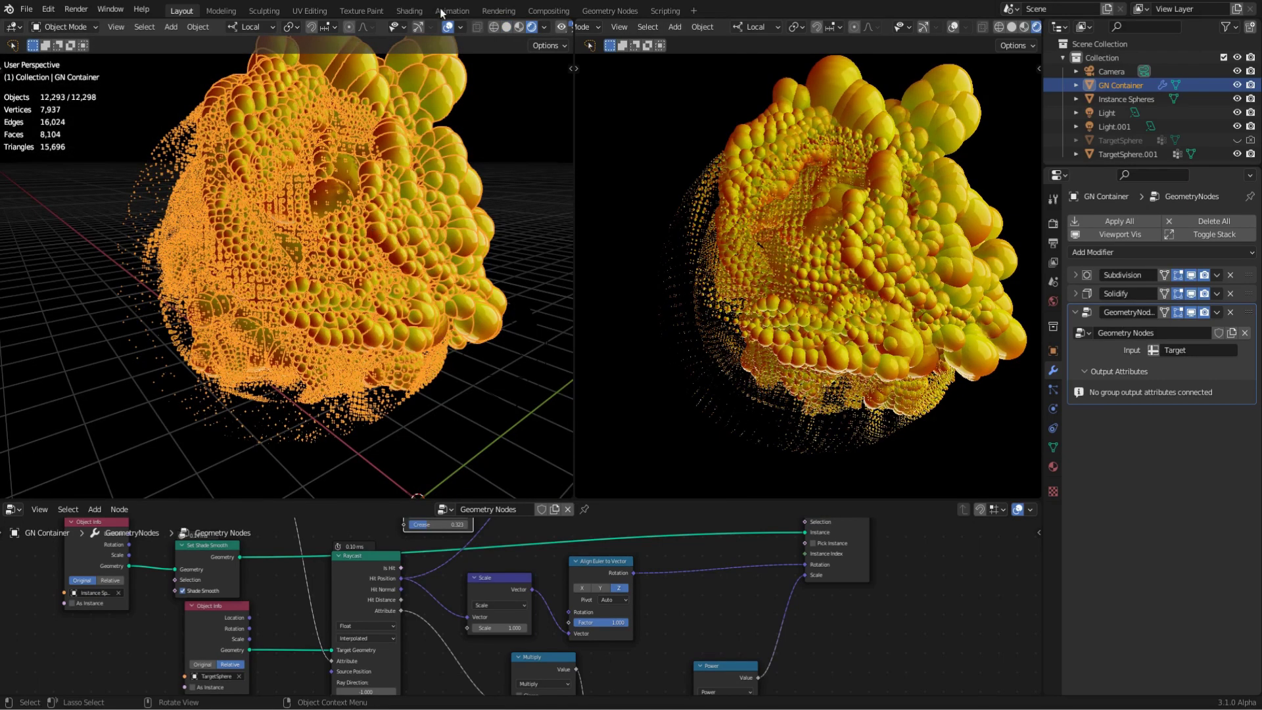
{"action": "middle_click_drag", "start_coordinate": [373, 230], "coordinate": [465, 130]}
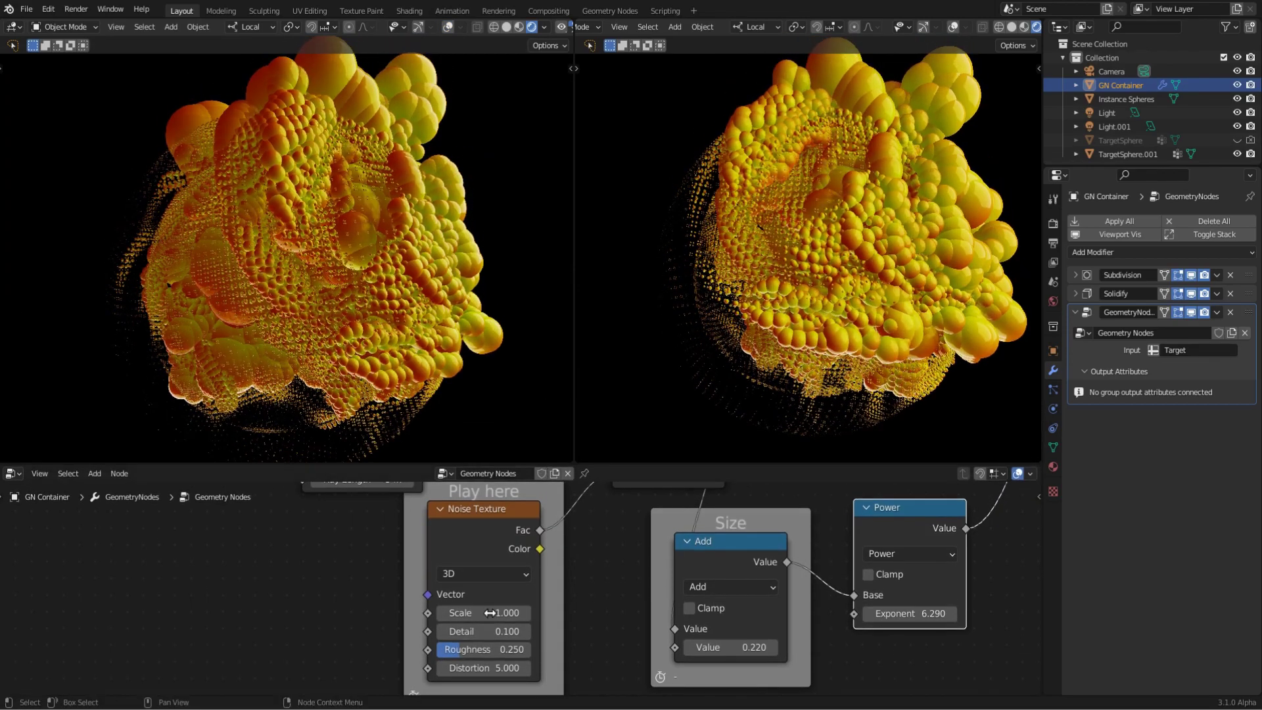
- Adjust the Noise Texture scale (2, 1.74, 1.83) and toggle viewport subdivision 3→2→3
{"action": "left_click_drag", "start_coordinate": [490, 612], "coordinate": [555, 612]}
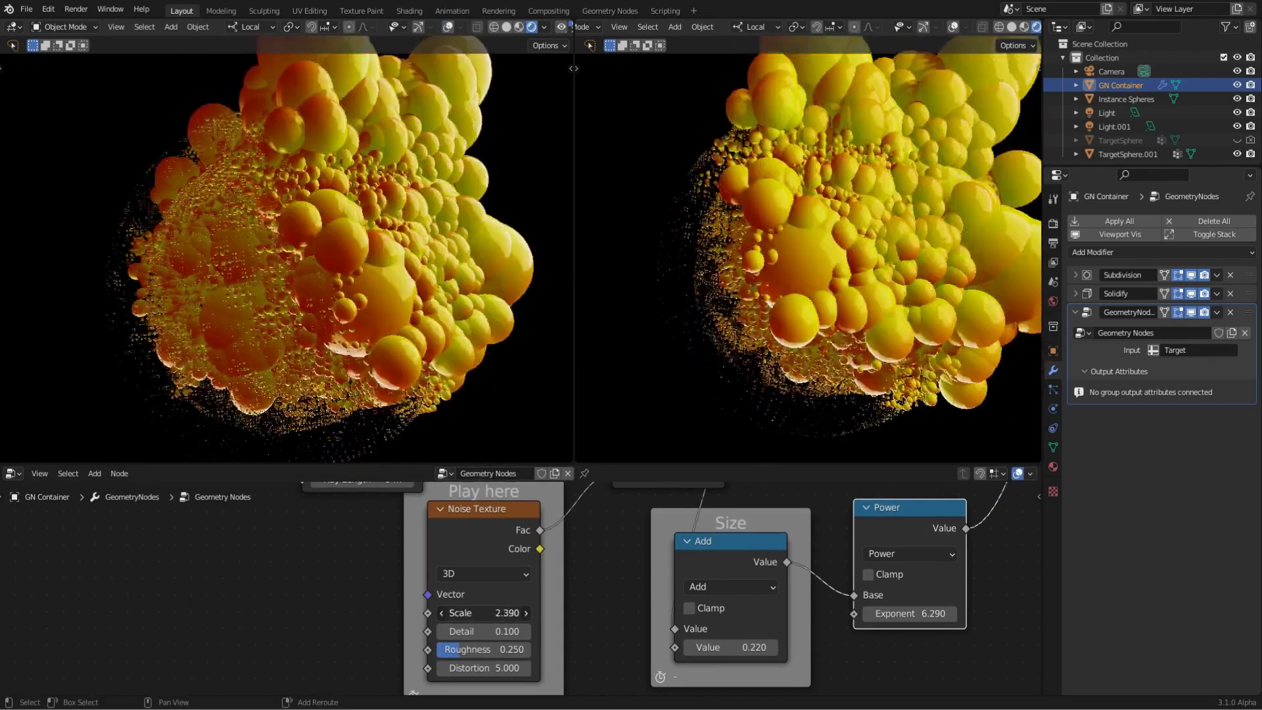
{"action": "mouse_move", "coordinate": [555, 612]}
{"action": "left_mouse_down"}
{"action": "mouse_move", "coordinate": [484, 605]}
{"action": "mouse_move", "coordinate": [499, 605]}
{"action": "left_mouse_up"}
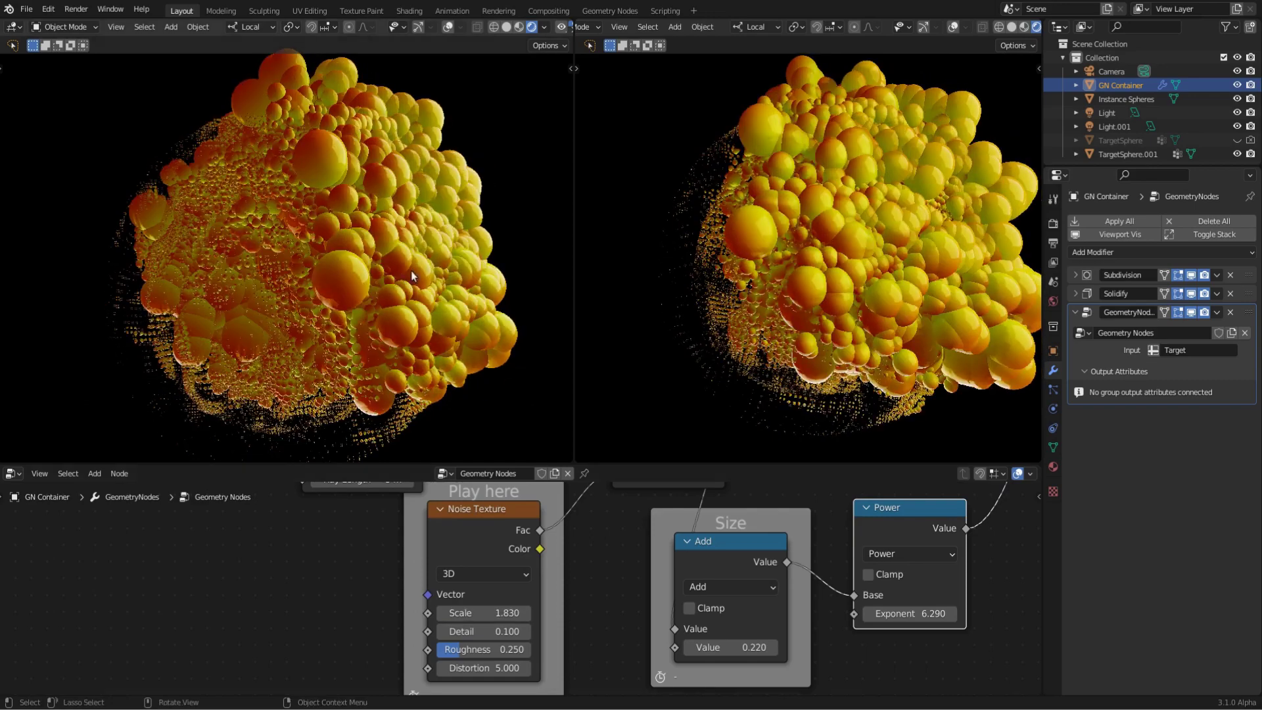
{"action": "mouse_move", "coordinate": [835, 249]}
{"action": "middle_mouse_down"}
{"action": "mouse_move", "coordinate": [817, 242]}
{"action": "mouse_move", "coordinate": [1073, 280]}
{"action": "middle_mouse_up"}
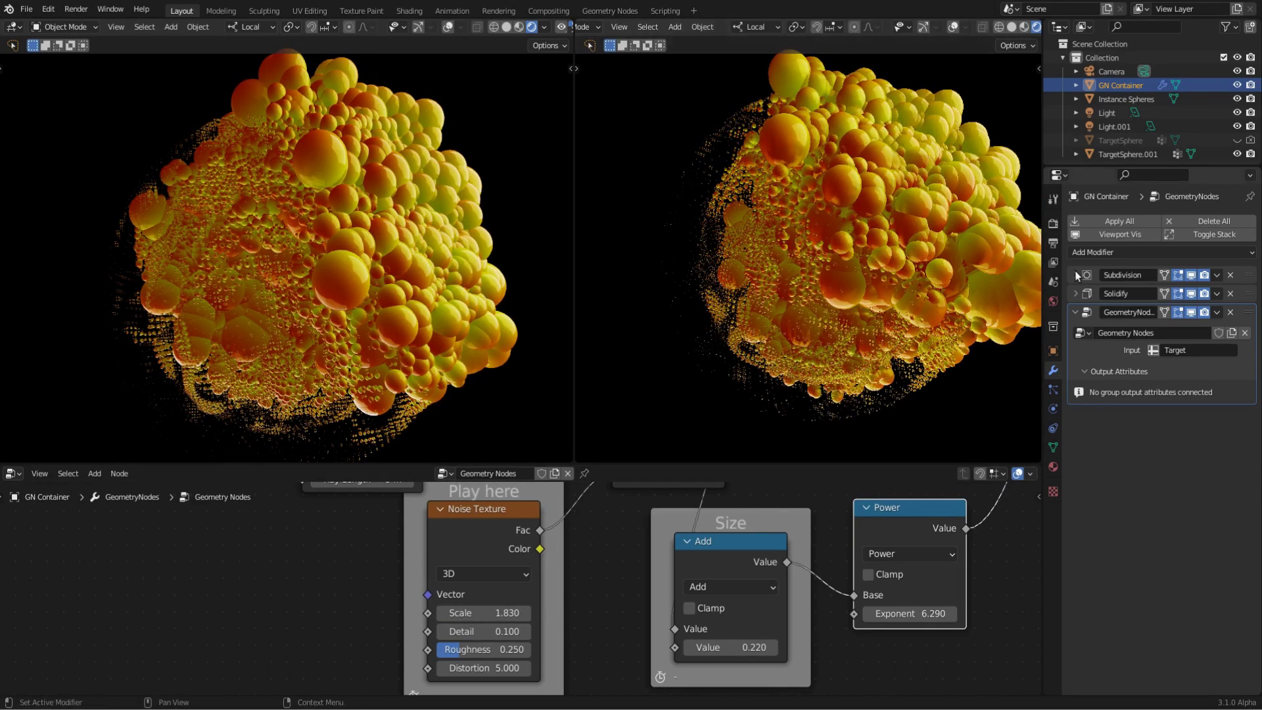
{"action": "left_click", "coordinate": [1075, 275]}
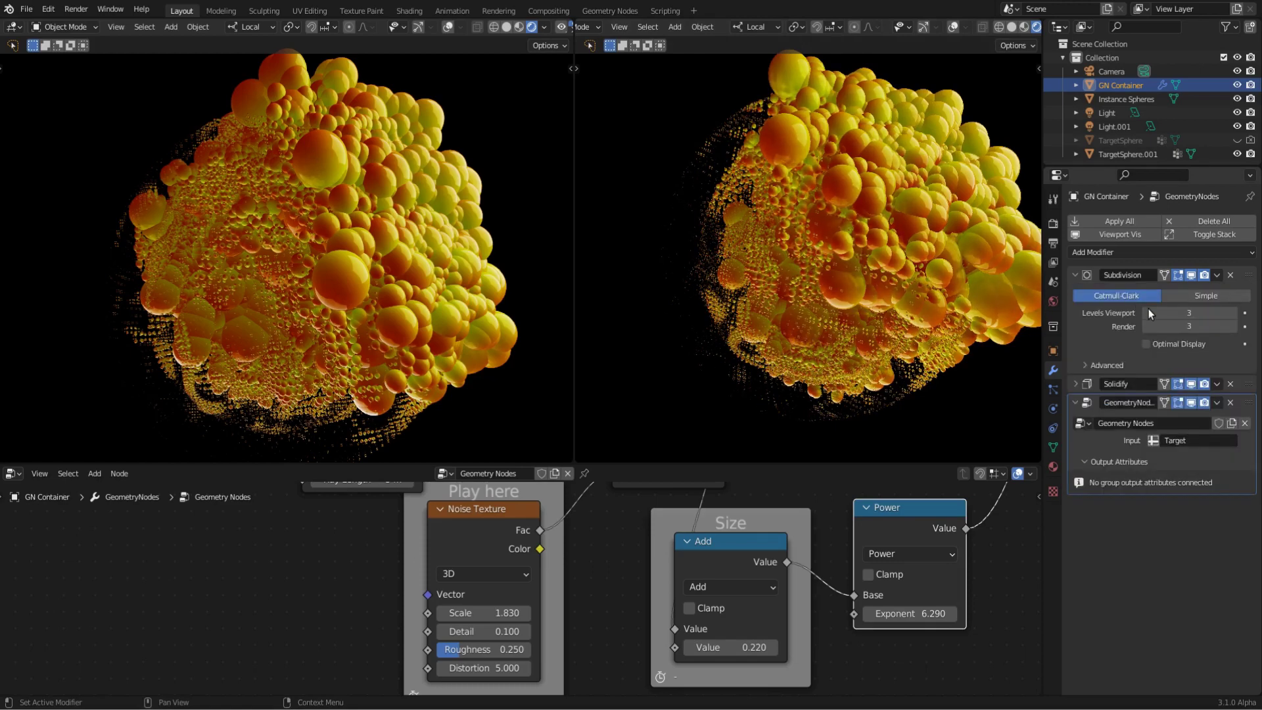
{"action": "left_click", "coordinate": [1146, 313]}
{"action": "middle_click_drag", "start_coordinate": [899, 214], "coordinate": [971, 252]}
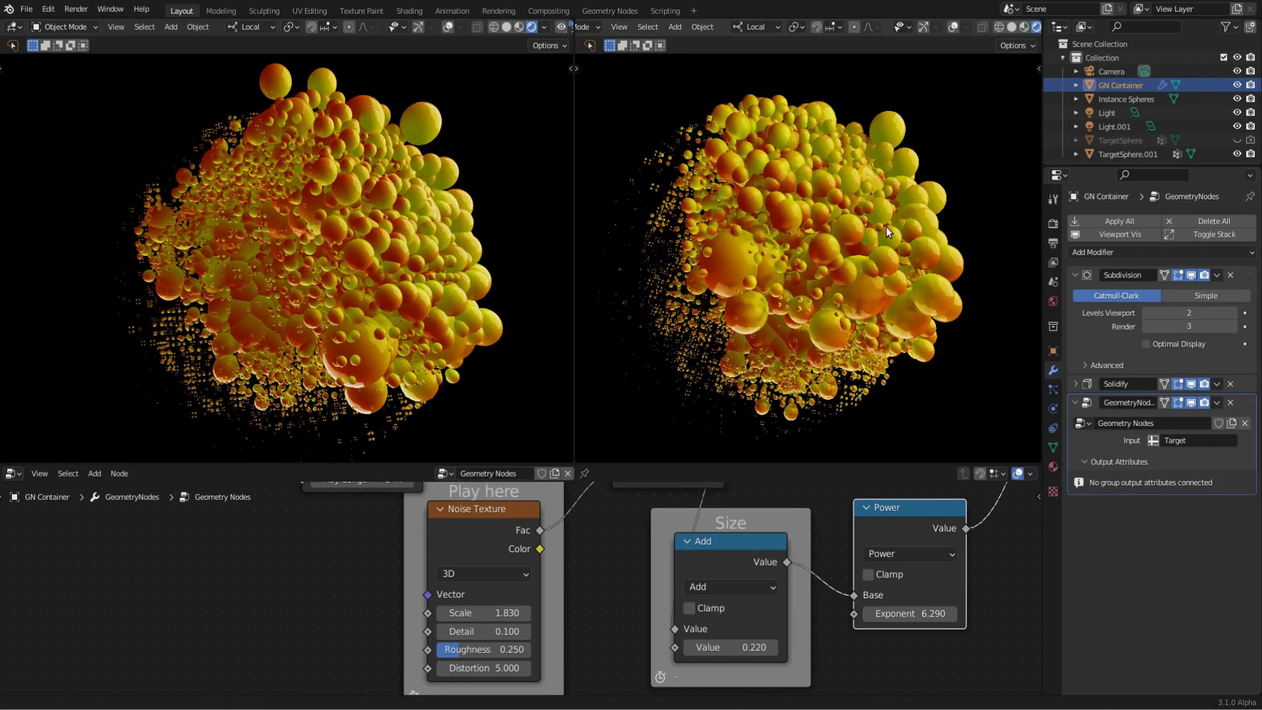
{"action": "left_click", "coordinate": [1235, 314]}
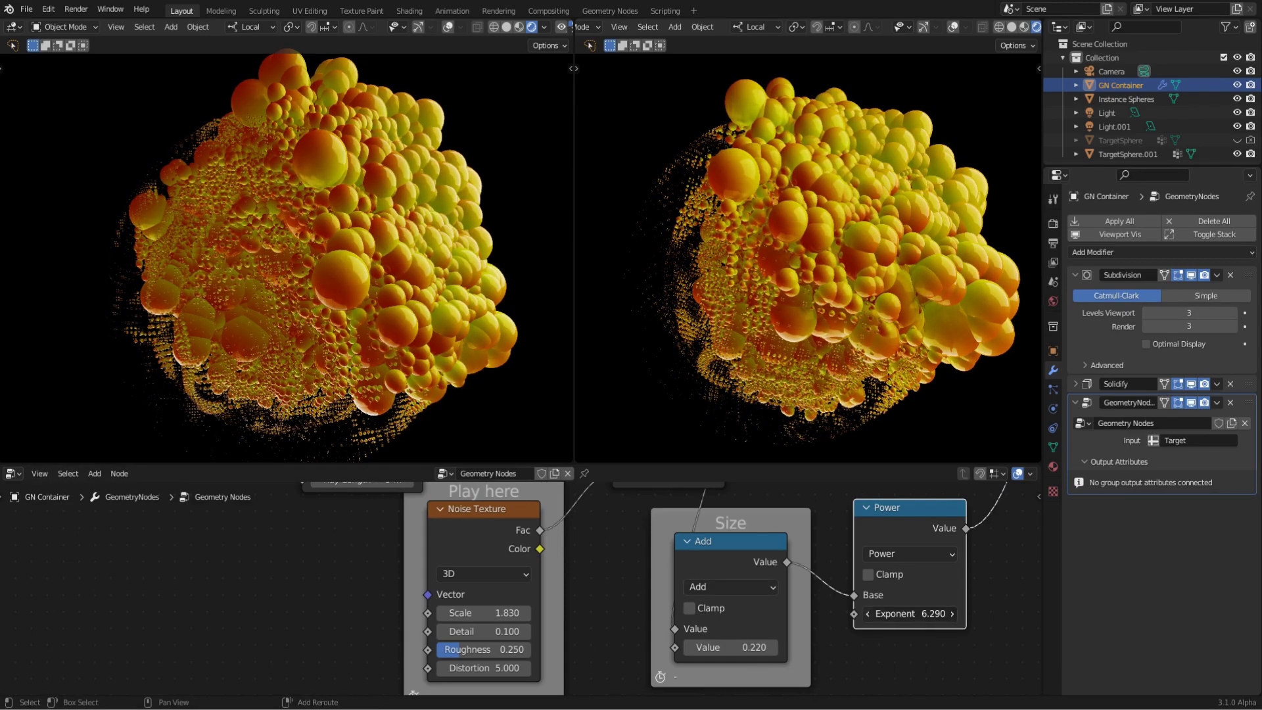
- Try Power exponents 0.51, 2.91 and 0.81, settling on 5 after a noise scale tweak
{"action": "left_click_drag", "start_coordinate": [912, 613], "coordinate": [854, 613]}
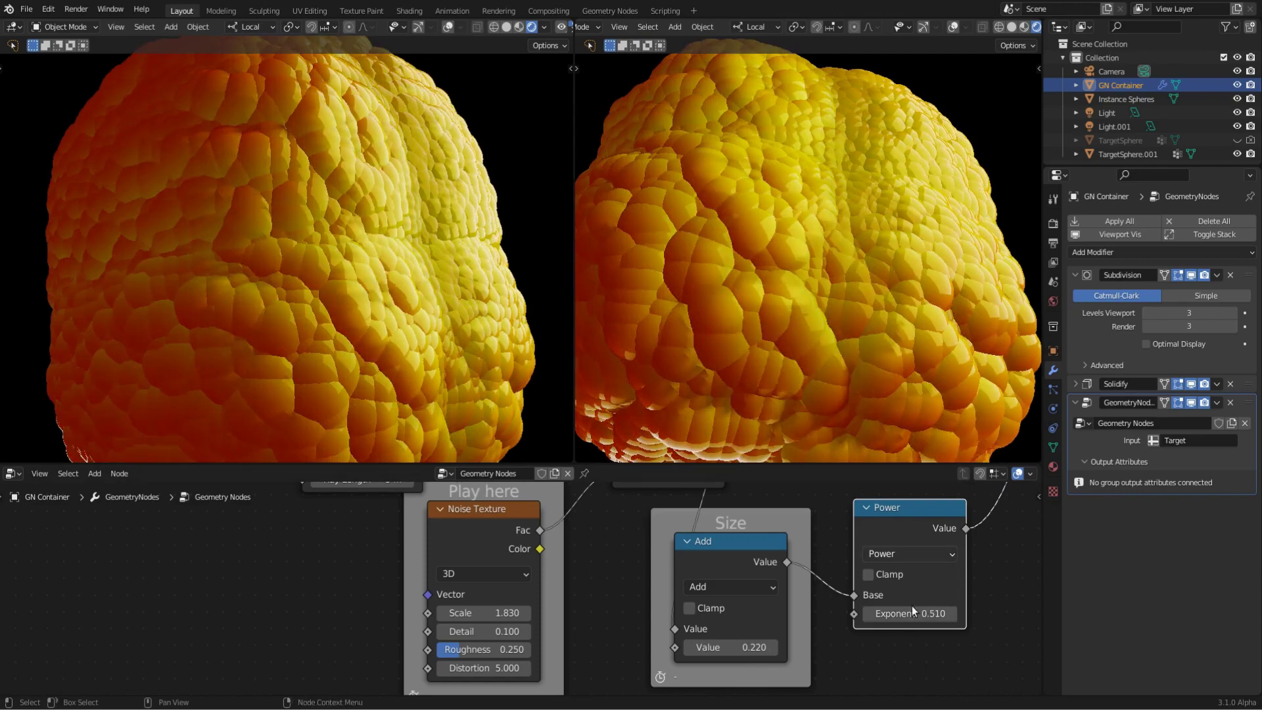
{"action": "scroll", "coordinate": [783, 274], "scroll_direction": "down", "scroll_amount": 5}
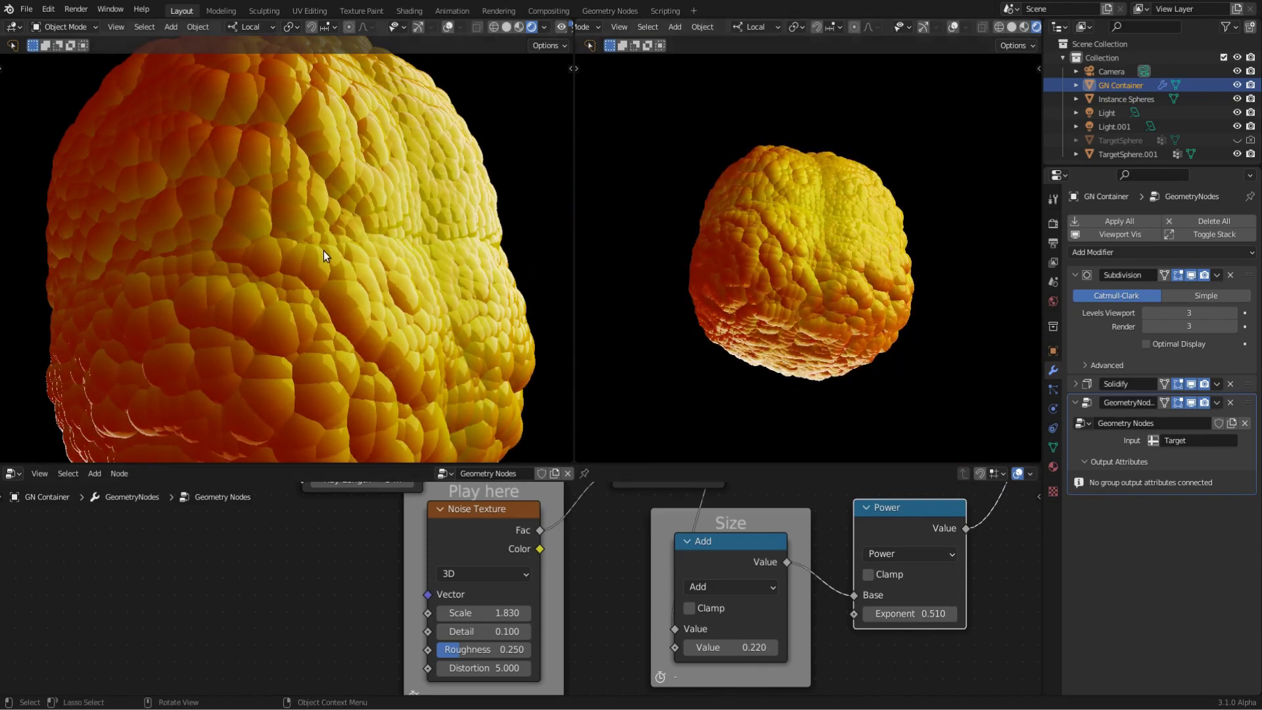
{"action": "scroll", "coordinate": [324, 251], "scroll_direction": "down", "scroll_amount": 4}
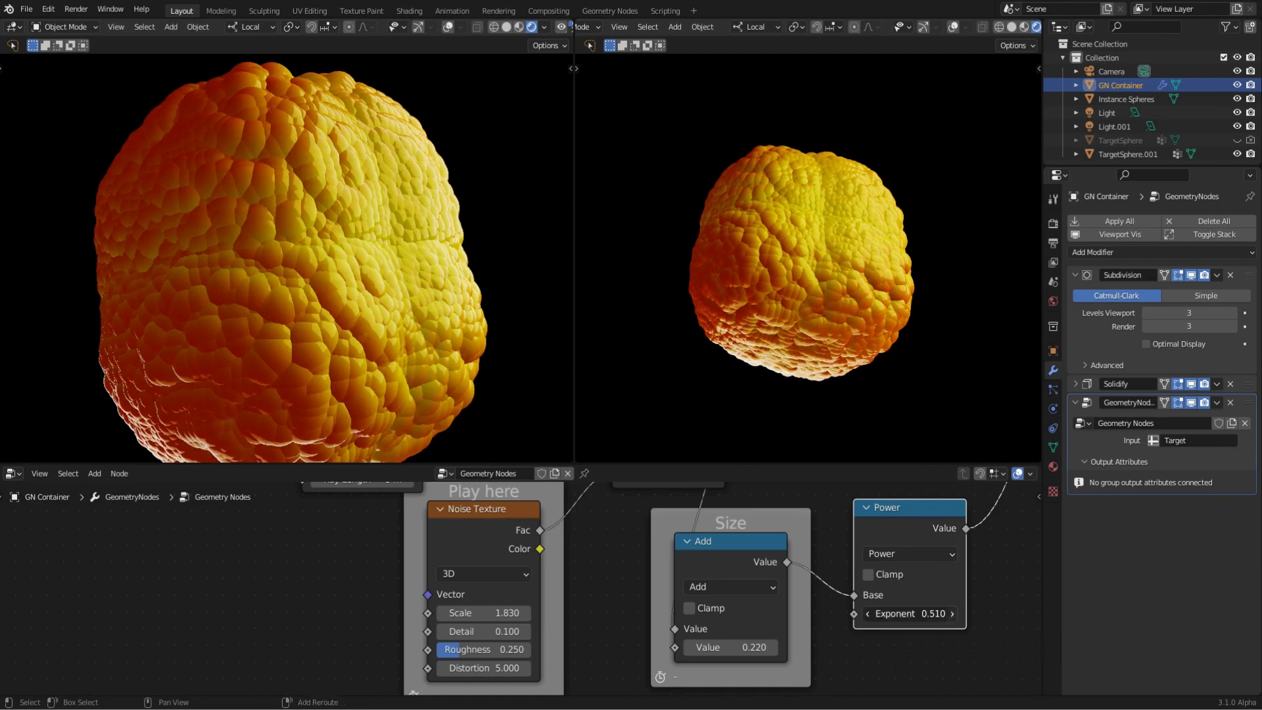
{"action": "left_click_drag", "start_coordinate": [952, 620], "coordinate": [916, 621]}
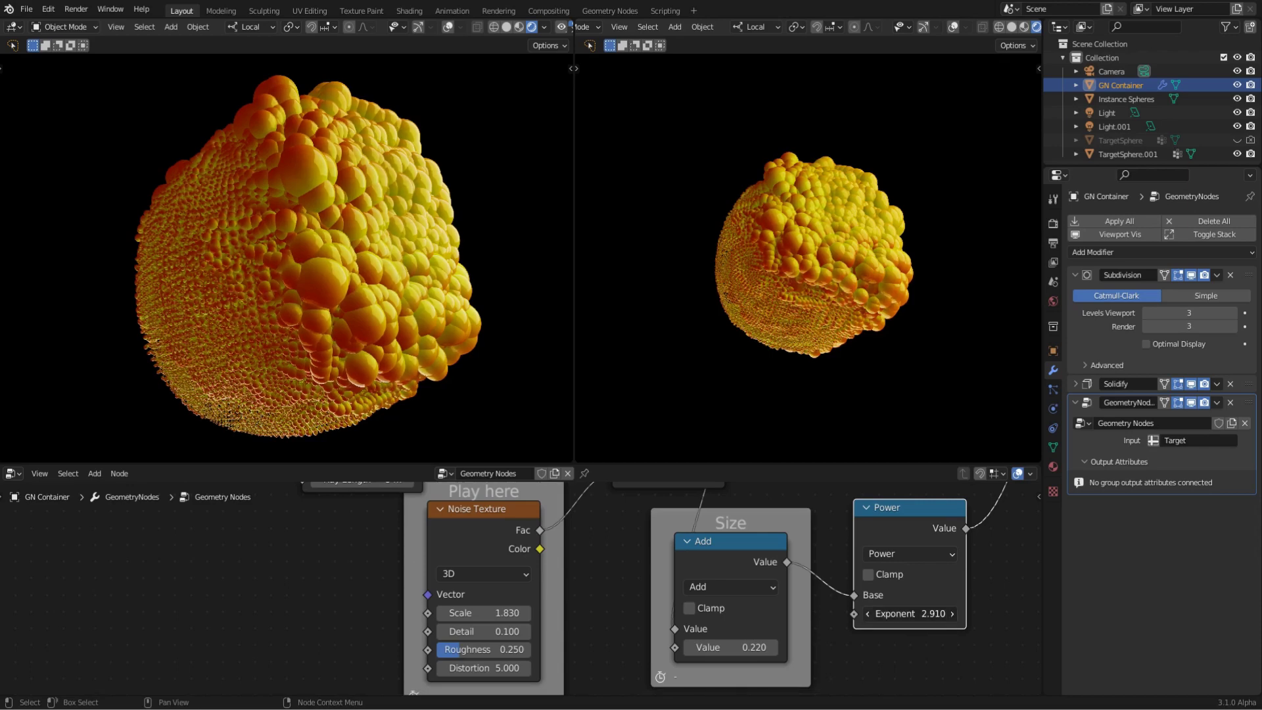
{"action": "left_click_drag", "start_coordinate": [920, 613], "coordinate": [880, 613]}
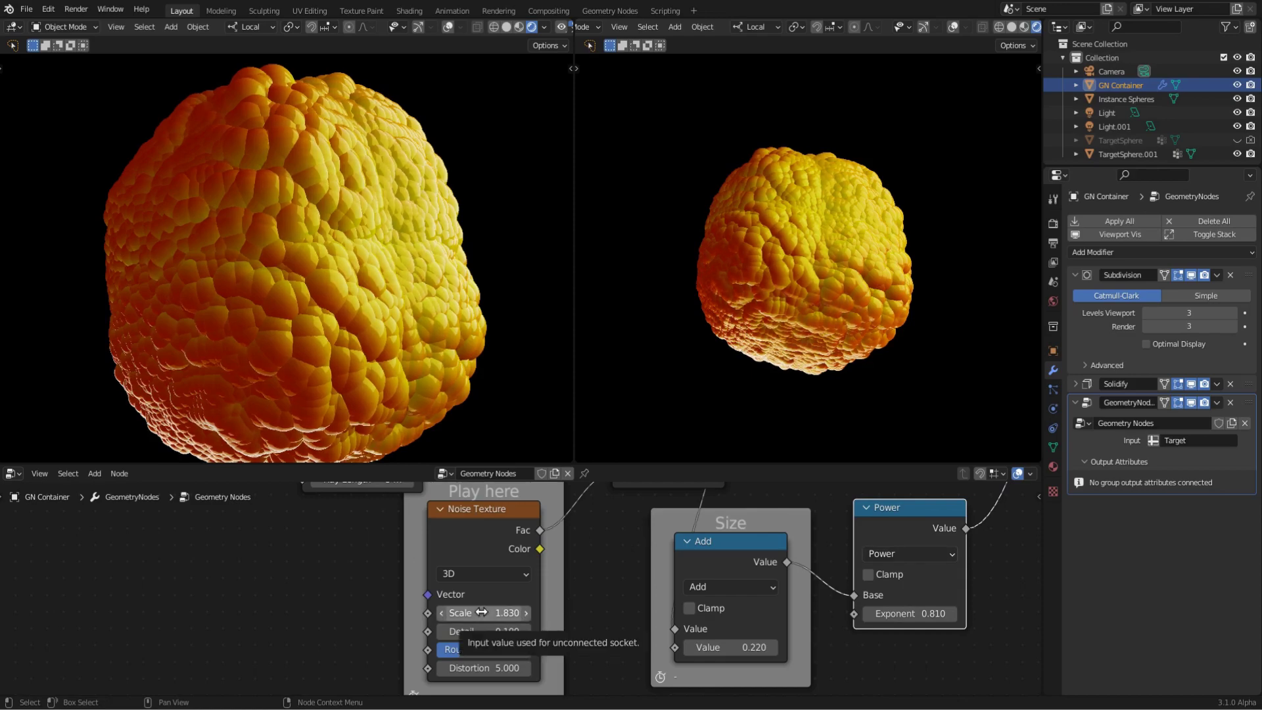
{"action": "left_click_drag", "start_coordinate": [490, 612], "coordinate": [519, 613]}
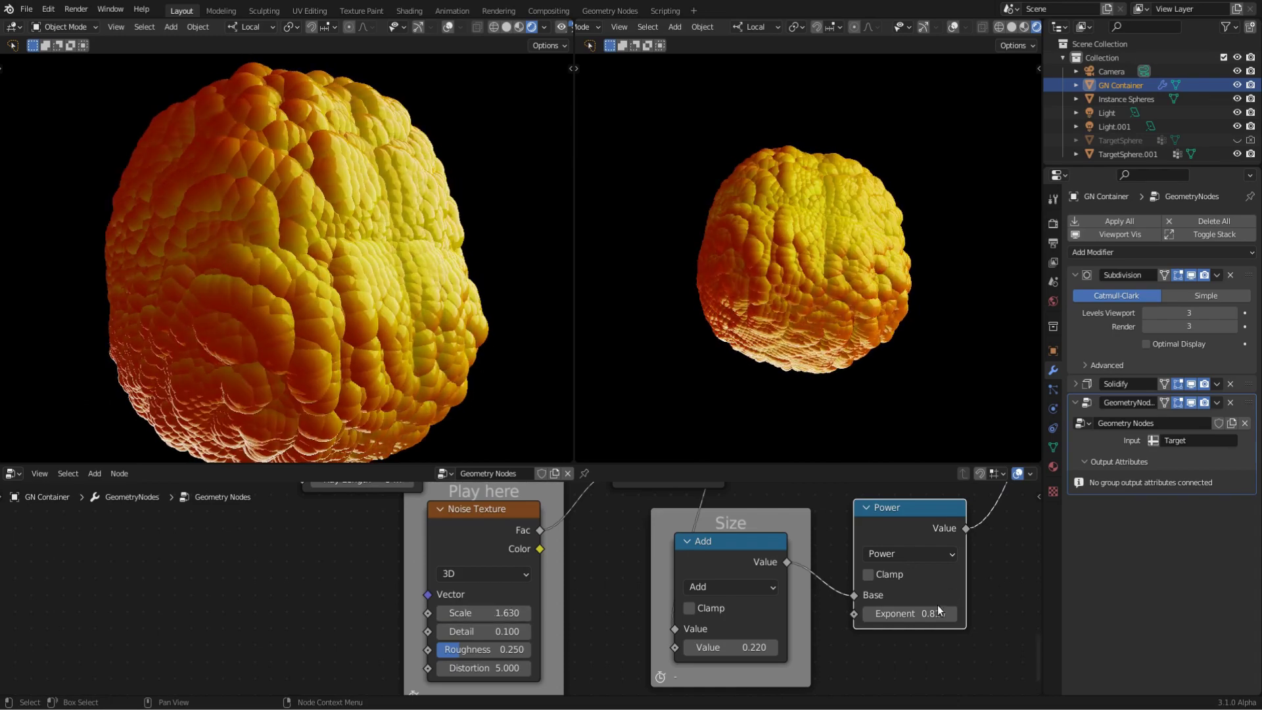
{"action": "left_click_drag", "start_coordinate": [920, 613], "coordinate": [926, 612]}
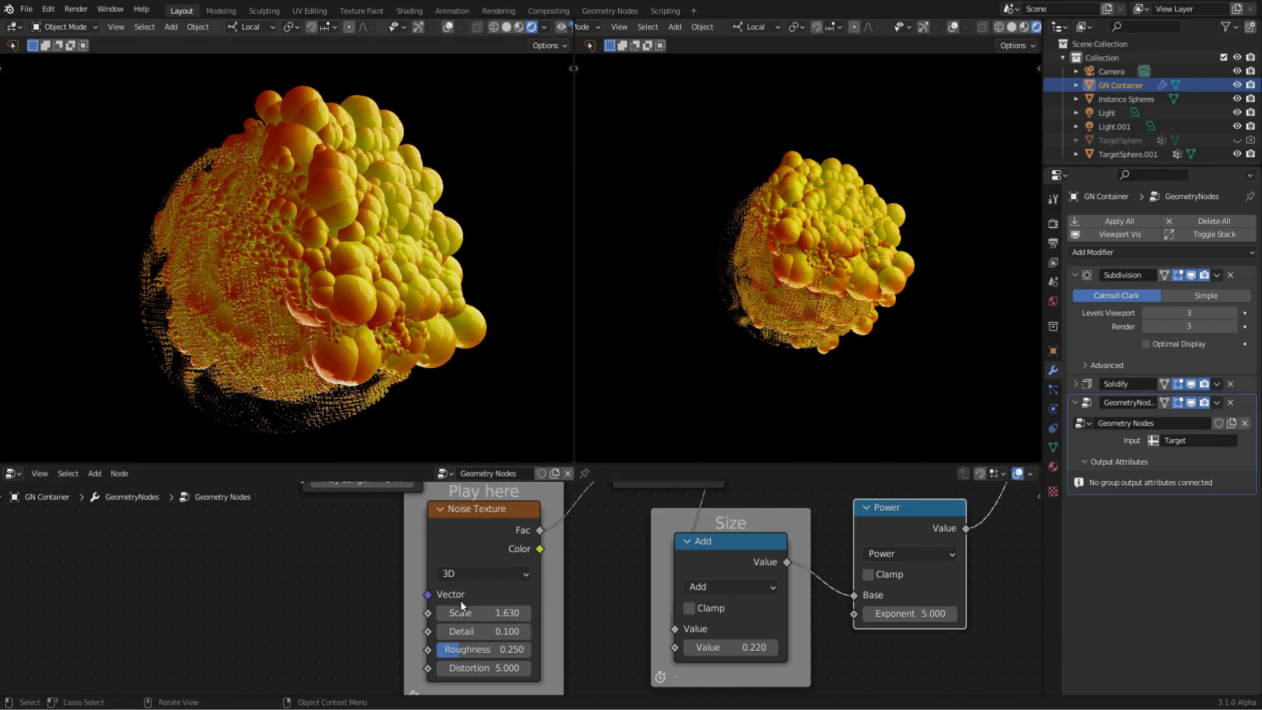
{"action": "left_click", "coordinate": [462, 646]}
{"action": "type", "text": "0"}
- Set the Noise Texture roughness to 0.2
{"action": "left_click", "coordinate": [464, 647]}
{"action": "type", "text": "0."}
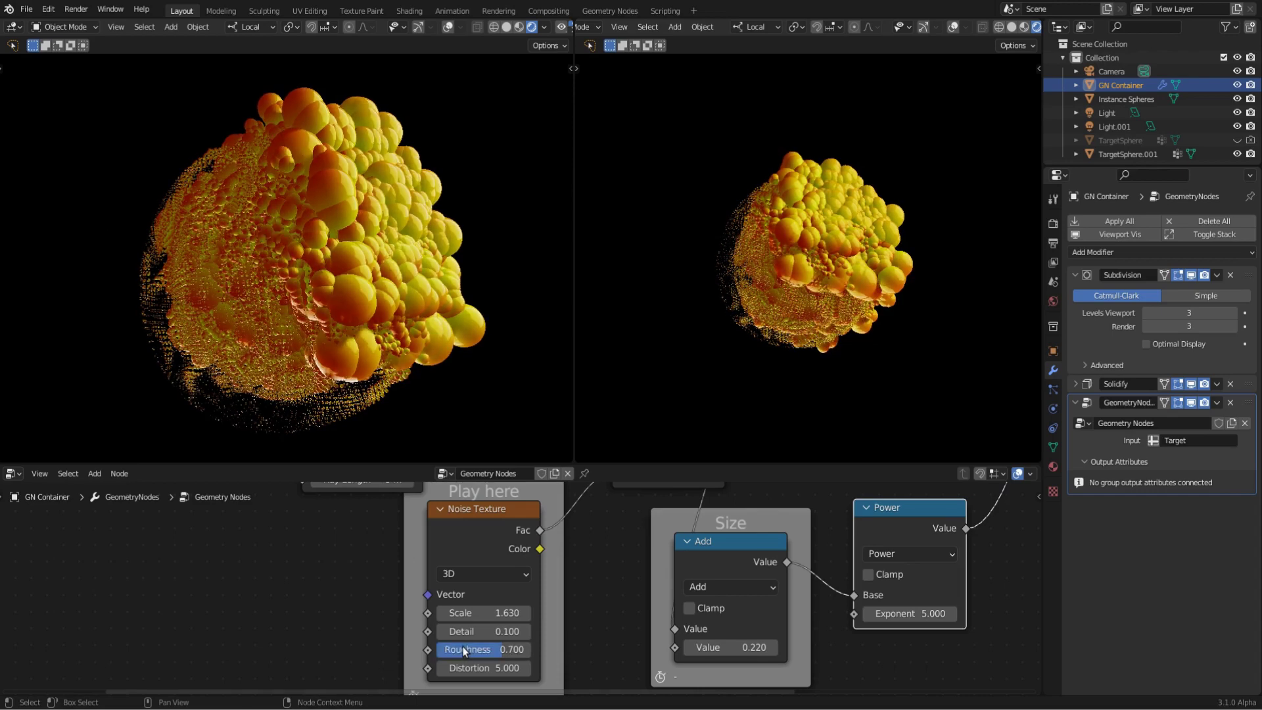
{"action": "type", "text": "2"}
{"action": "key", "text": "Return"}
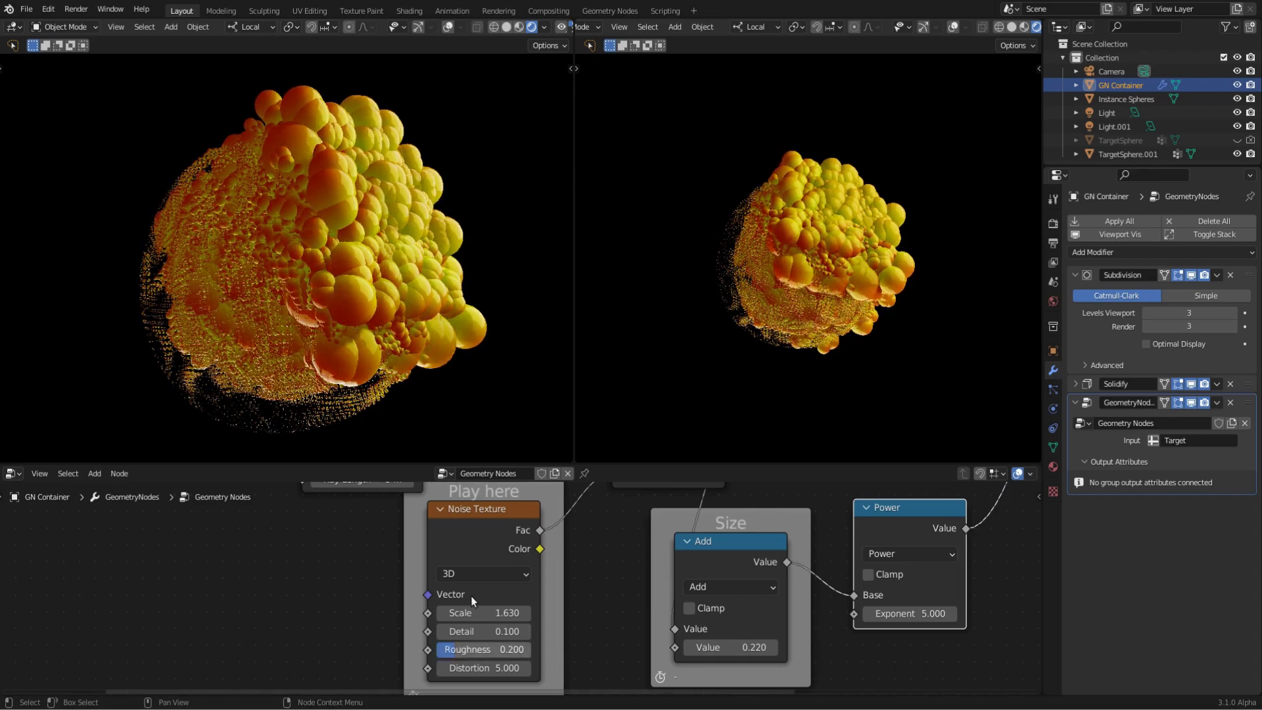
{"action": "middle_click_drag", "start_coordinate": [332, 238], "coordinate": [335, 244]}
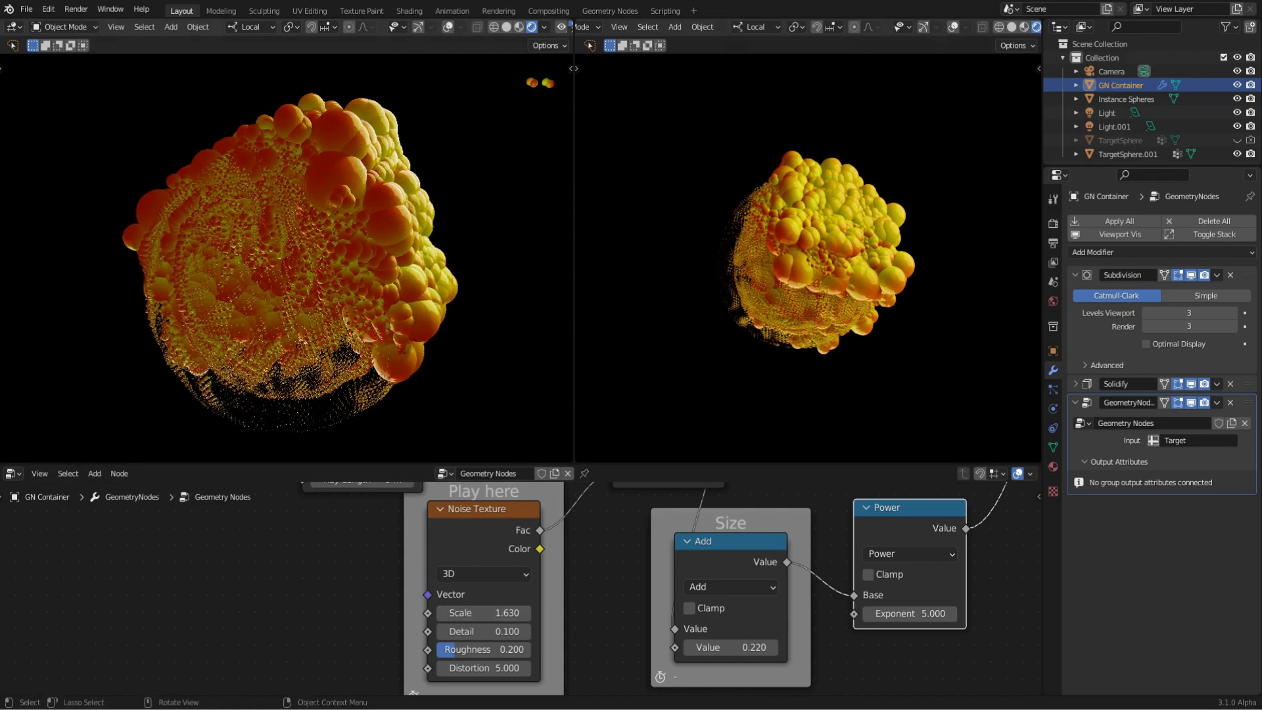
- Hide Instance Spheres, move the cluster along local Z, and set the Size add value to 0.21
{"action": "left_click", "coordinate": [1237, 99]}
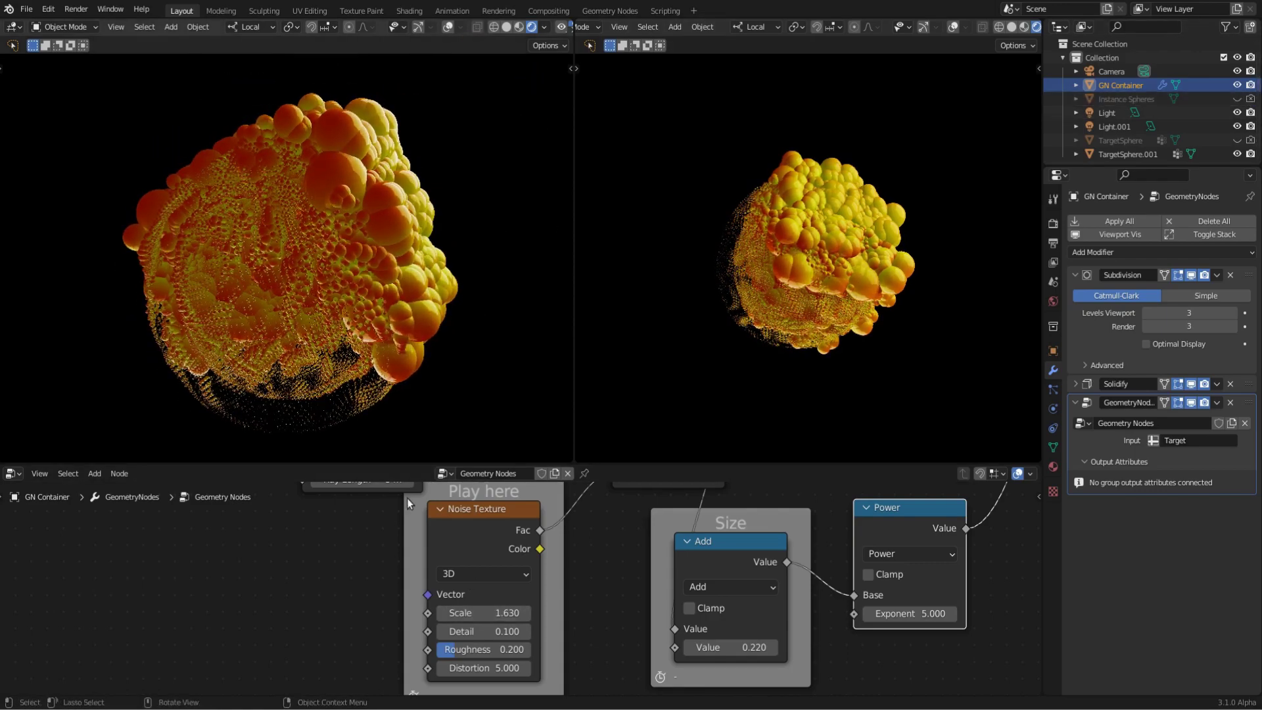
{"action": "key", "text": "g"}
{"action": "key", "text": "z"}
{"action": "key", "text": "z"}
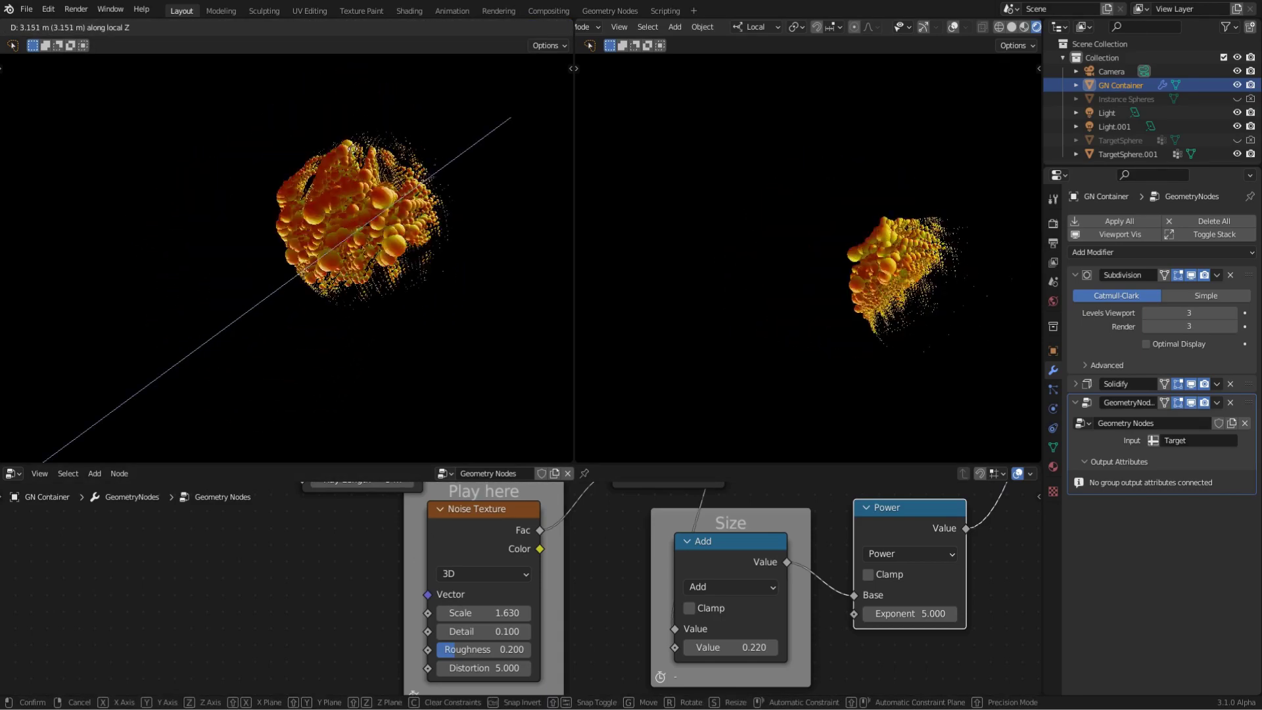
{"action": "left_click", "coordinate": [351, 235]}
{"action": "mouse_move", "coordinate": [356, 234]}
{"action": "middle_mouse_down"}
{"action": "mouse_move", "coordinate": [345, 195]}
{"action": "mouse_move", "coordinate": [417, 241]}
{"action": "mouse_move", "coordinate": [388, 236]}
{"action": "middle_mouse_up"}
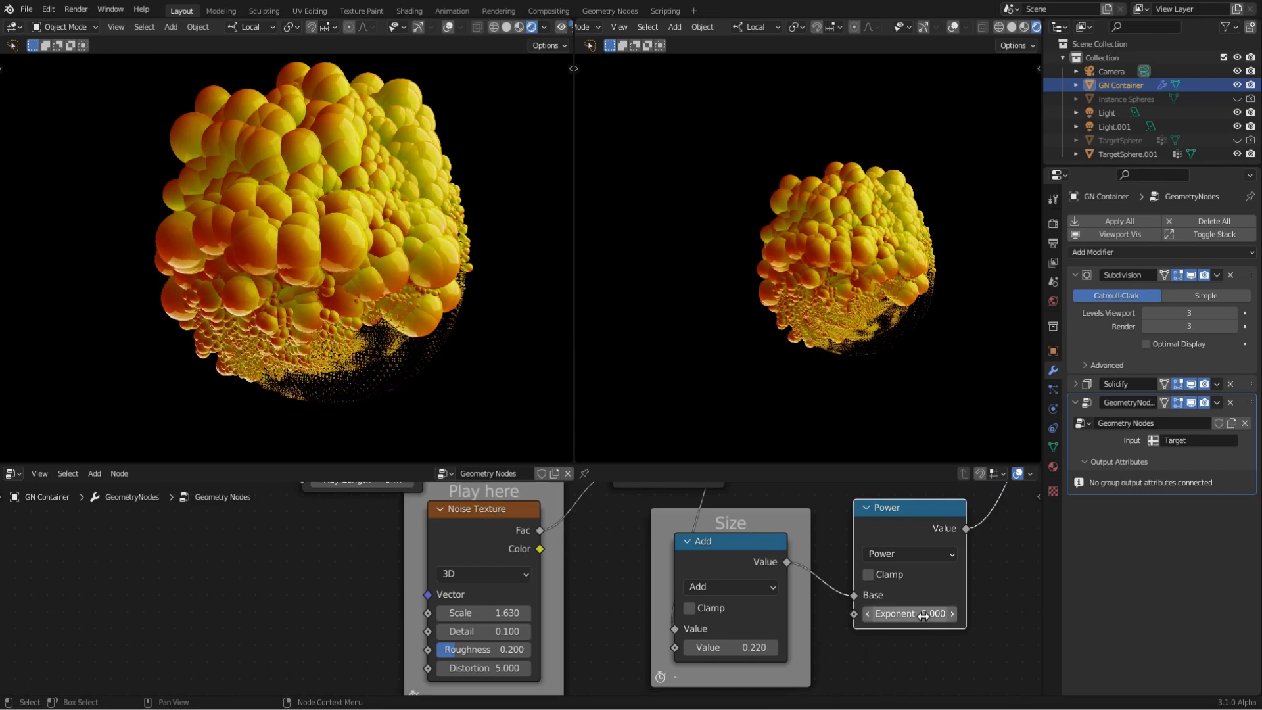
{"action": "mouse_move", "coordinate": [729, 647]}
{"action": "left_mouse_down"}
{"action": "mouse_move", "coordinate": [743, 647]}
{"action": "mouse_move", "coordinate": [730, 647]}
{"action": "left_mouse_up"}
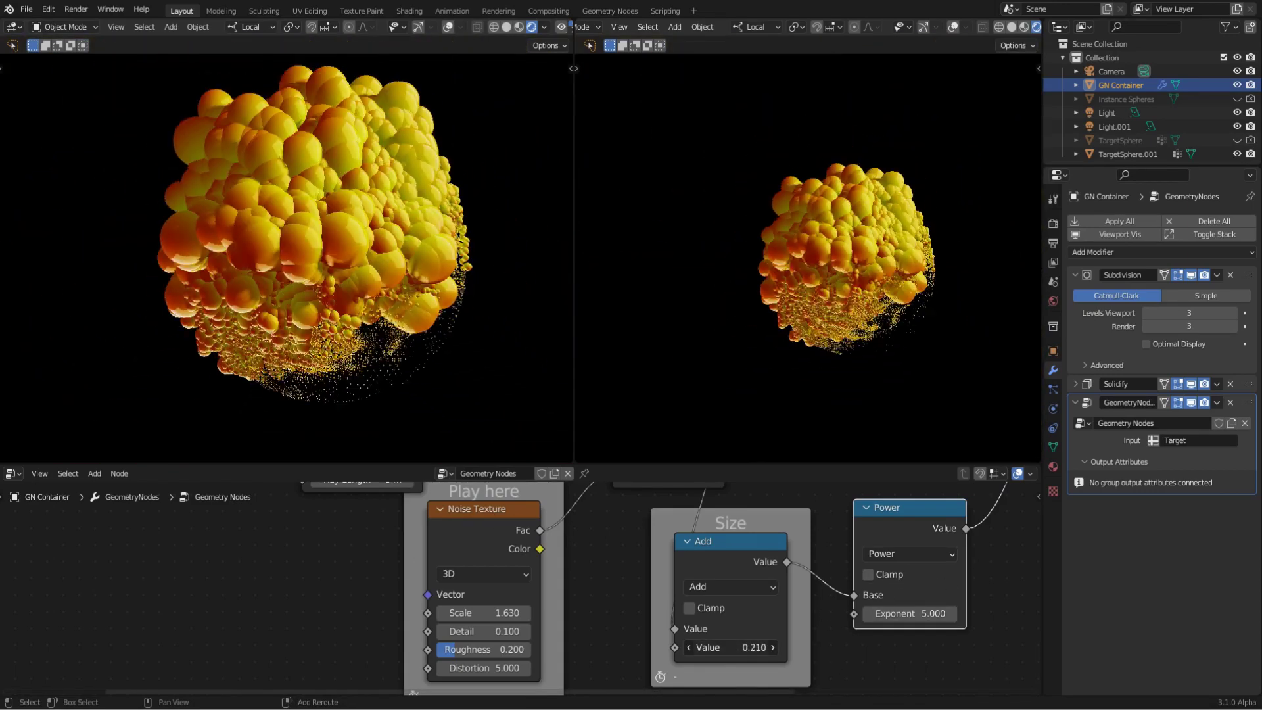
- Swap the Noise Texture for a Voronoi Texture and adjust its scale
{"action": "left_click", "coordinate": [493, 514]}
{"action": "key", "text": "shift+s"}
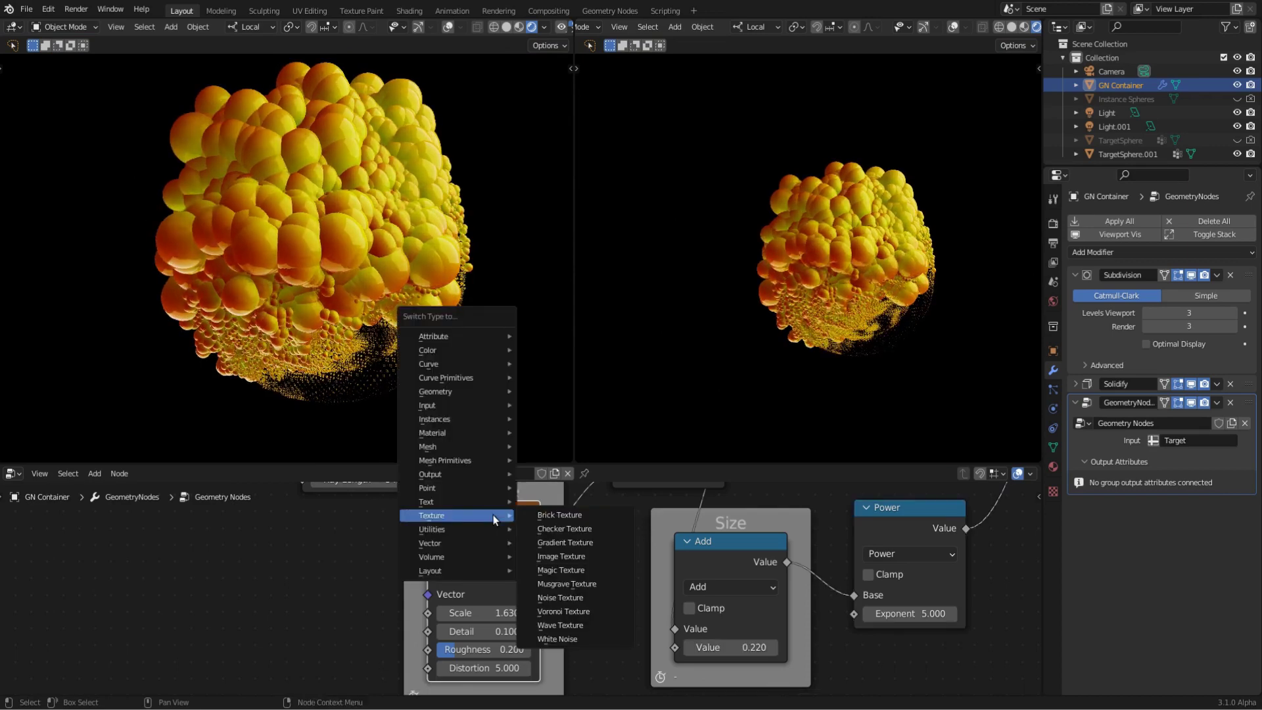
{"action": "left_click", "coordinate": [558, 609]}
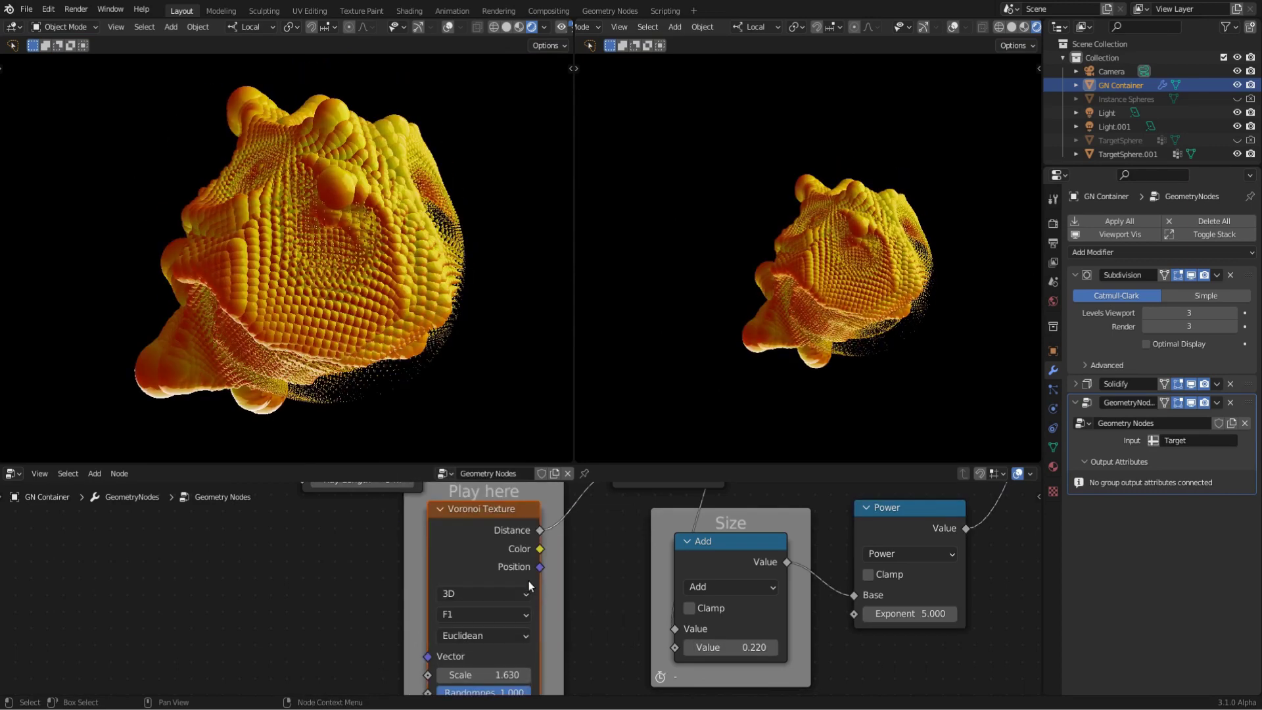
{"action": "scroll", "coordinate": [496, 597], "scroll_direction": "down", "scroll_amount": 2, "text": "shift"}
{"action": "mouse_move", "coordinate": [486, 650]}
{"action": "left_mouse_down"}
{"action": "mouse_move", "coordinate": [440, 649]}
{"action": "mouse_move", "coordinate": [552, 649]}
{"action": "left_mouse_up"}
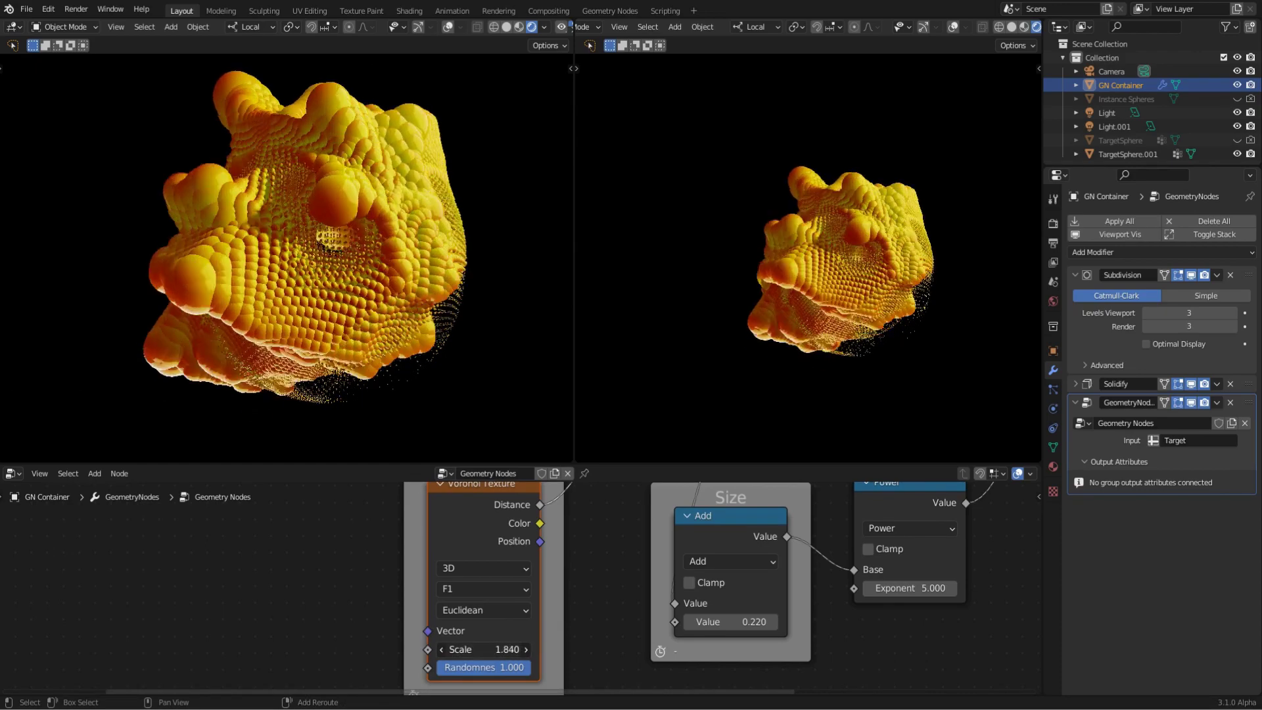
- Move the object along local Y, then set Power exponent 4.52 and Add value 0.09
{"action": "key", "text": "g"}
{"action": "key", "text": "y"}
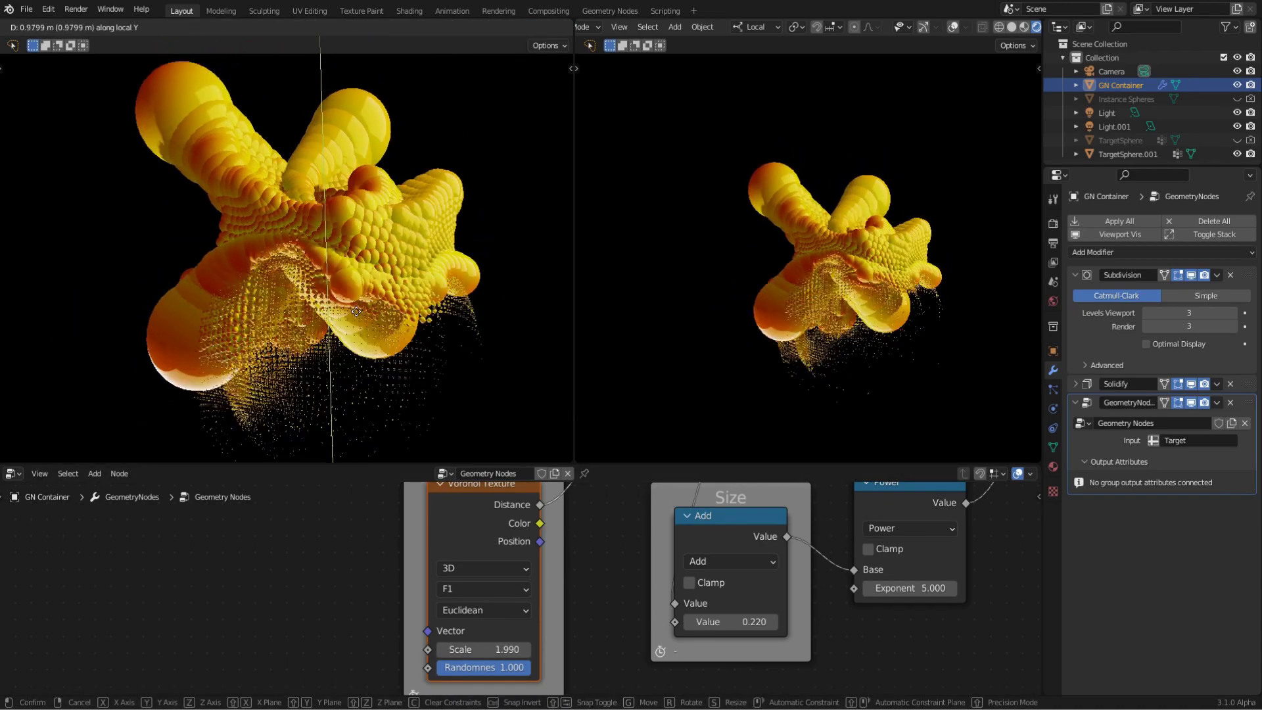
{"action": "key", "text": "Return"}
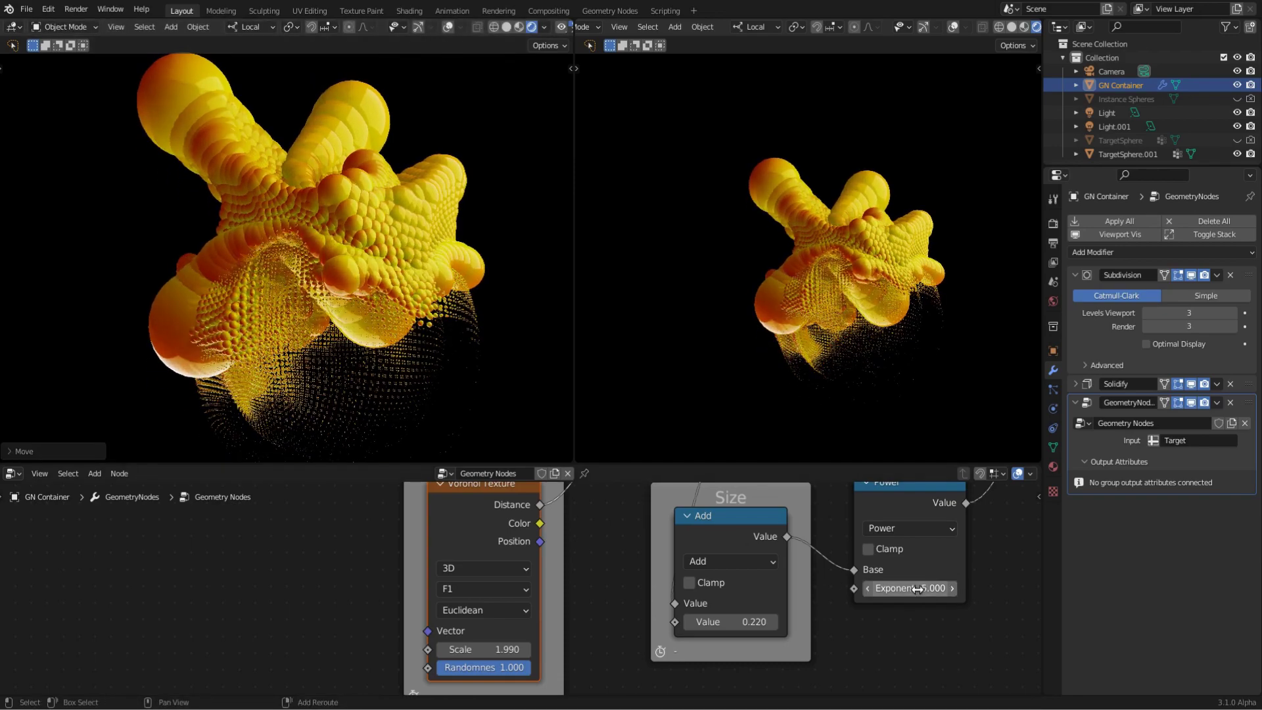
{"action": "mouse_move", "coordinate": [910, 587]}
{"action": "left_mouse_down"}
{"action": "mouse_move", "coordinate": [874, 587]}
{"action": "mouse_move", "coordinate": [947, 587]}
{"action": "left_mouse_up"}
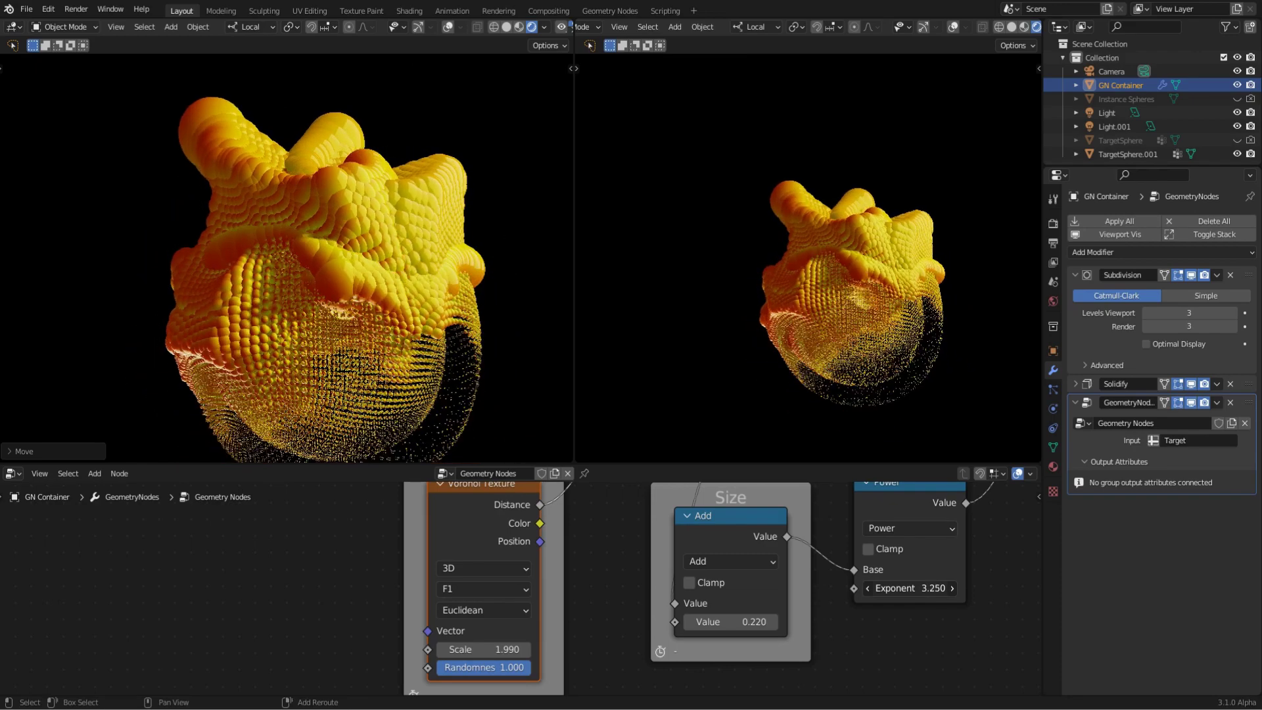
{"action": "left_click_drag", "start_coordinate": [910, 587], "coordinate": [926, 588]}
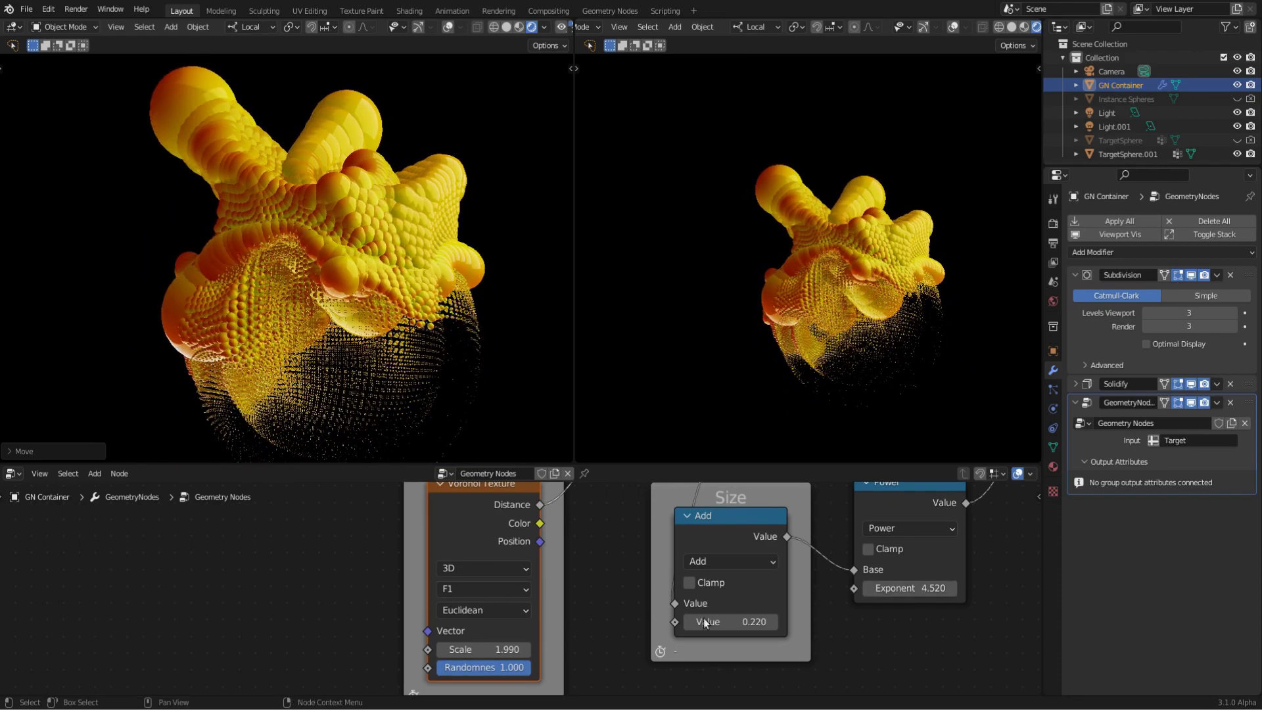
{"action": "mouse_move", "coordinate": [729, 621]}
{"action": "left_mouse_down"}
{"action": "mouse_move", "coordinate": [717, 621]}
{"action": "mouse_move", "coordinate": [731, 621]}
{"action": "left_mouse_up"}
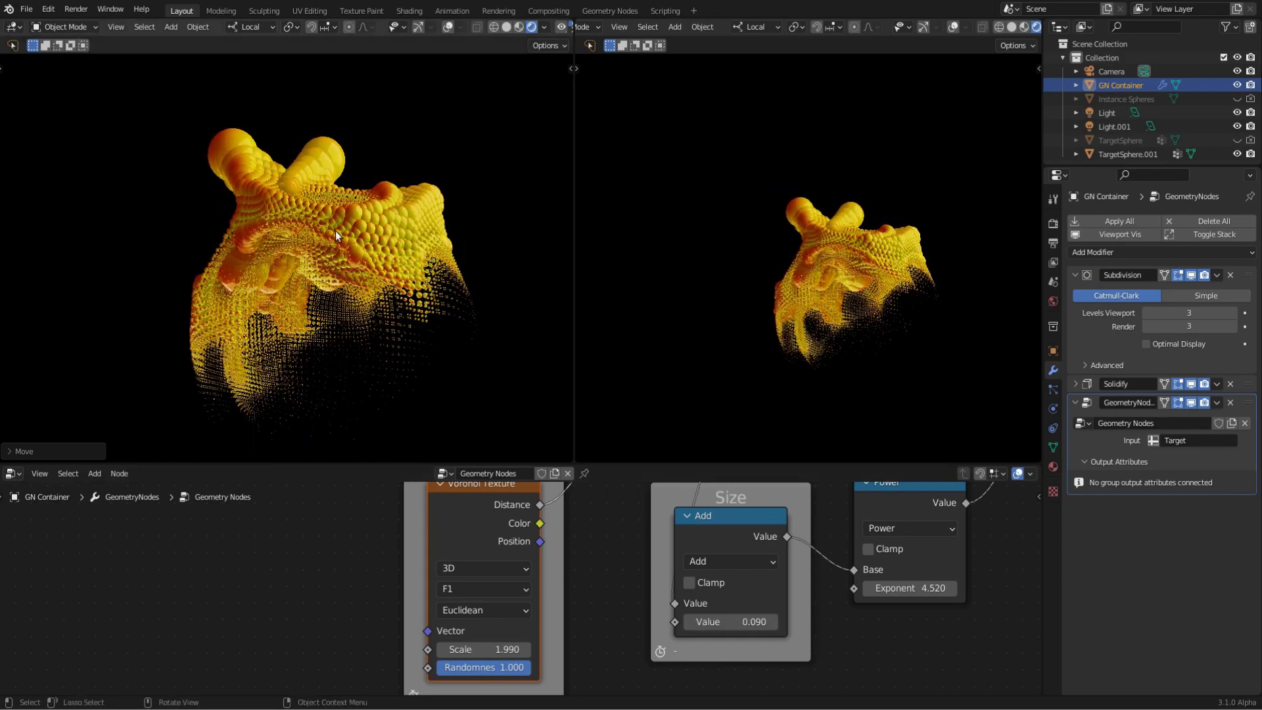
- Reposition the object and orbit the view to inspect the reshaped cluster
{"action": "key", "text": "g"}
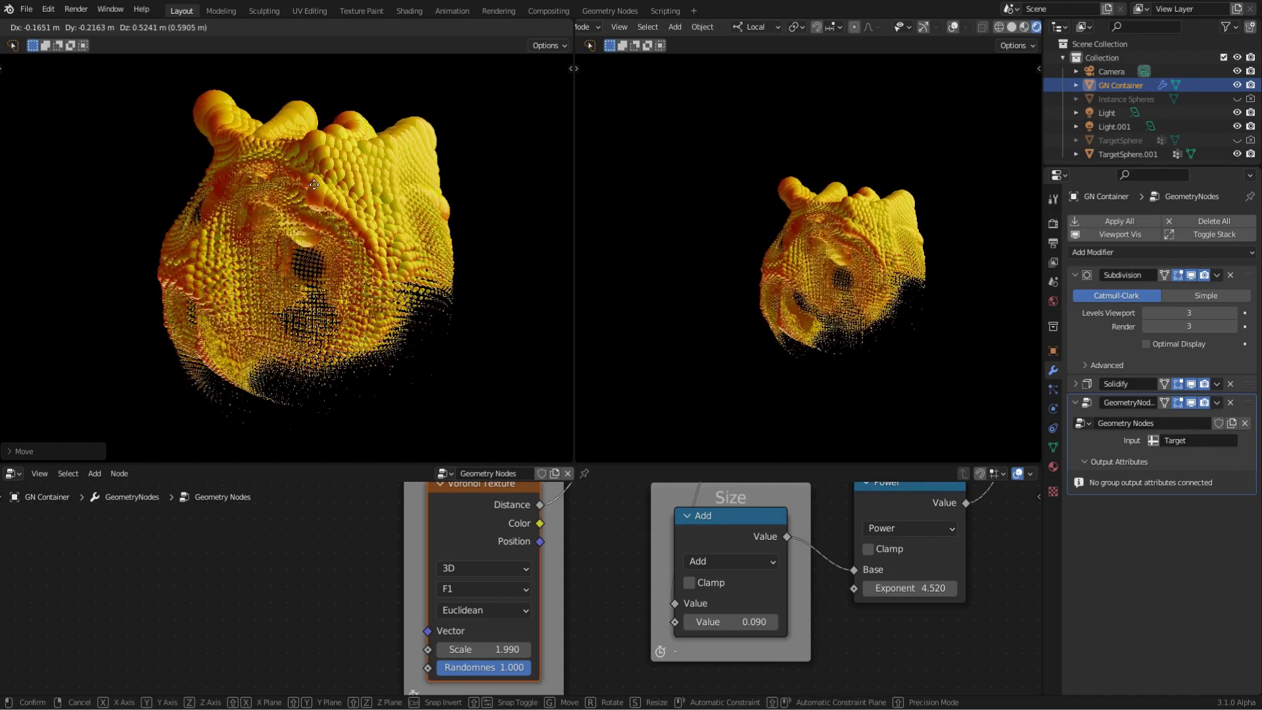
{"action": "left_click", "coordinate": [459, 196]}
{"action": "middle_click_drag", "start_coordinate": [458, 196], "coordinate": [258, 199]}
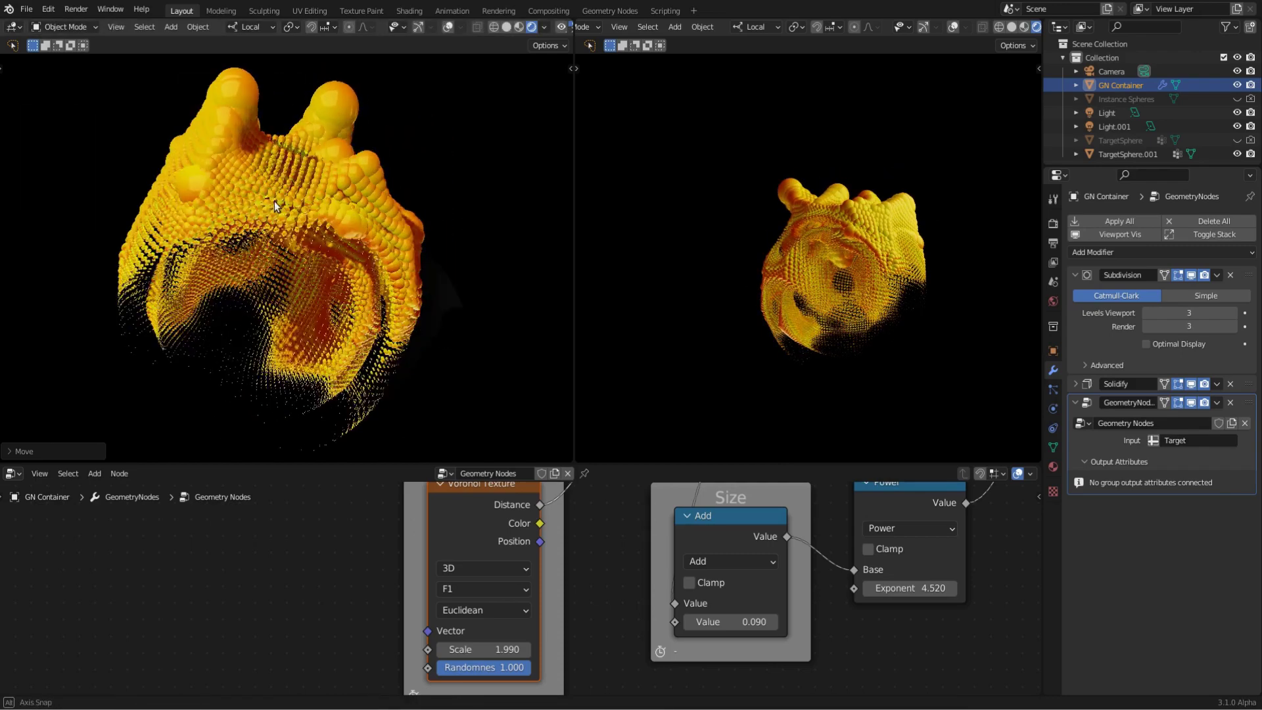
{"action": "middle_click_drag", "start_coordinate": [258, 200], "coordinate": [317, 228]}
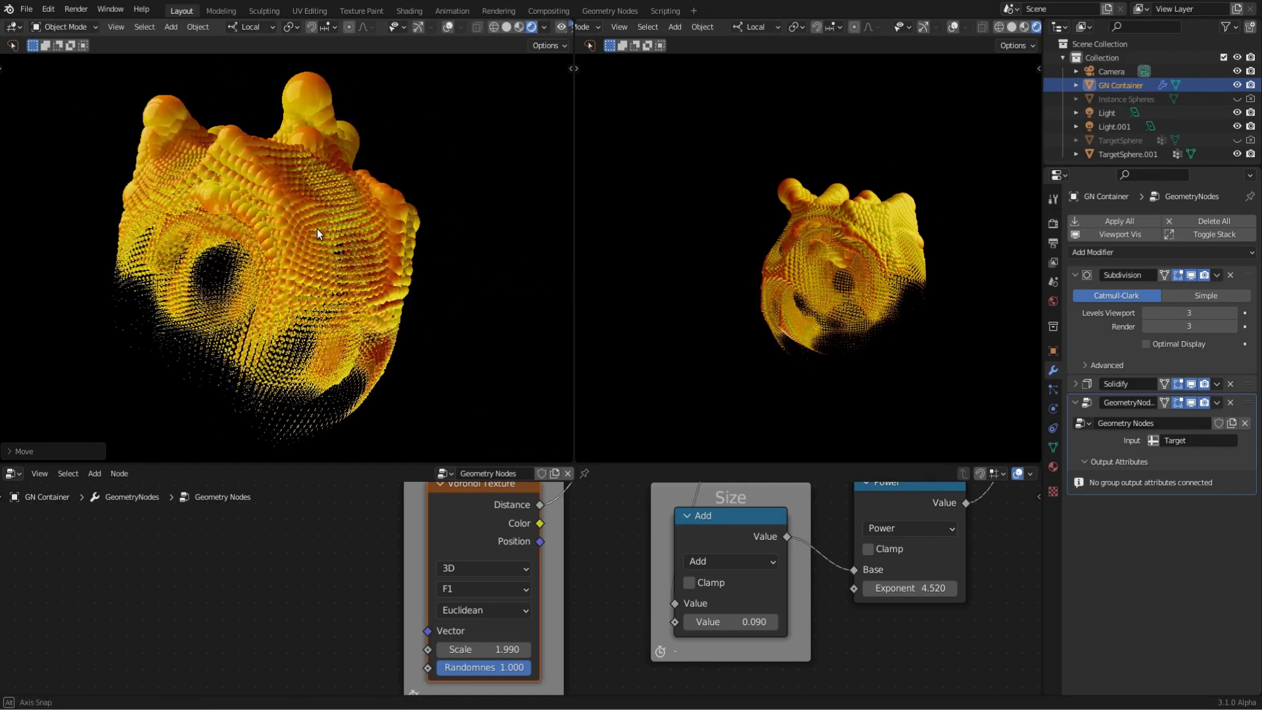
- Switch the Voronoi to F2 output with Minkowski distance, trying scales around 2 and 5
{"action": "left_click", "coordinate": [493, 589]}
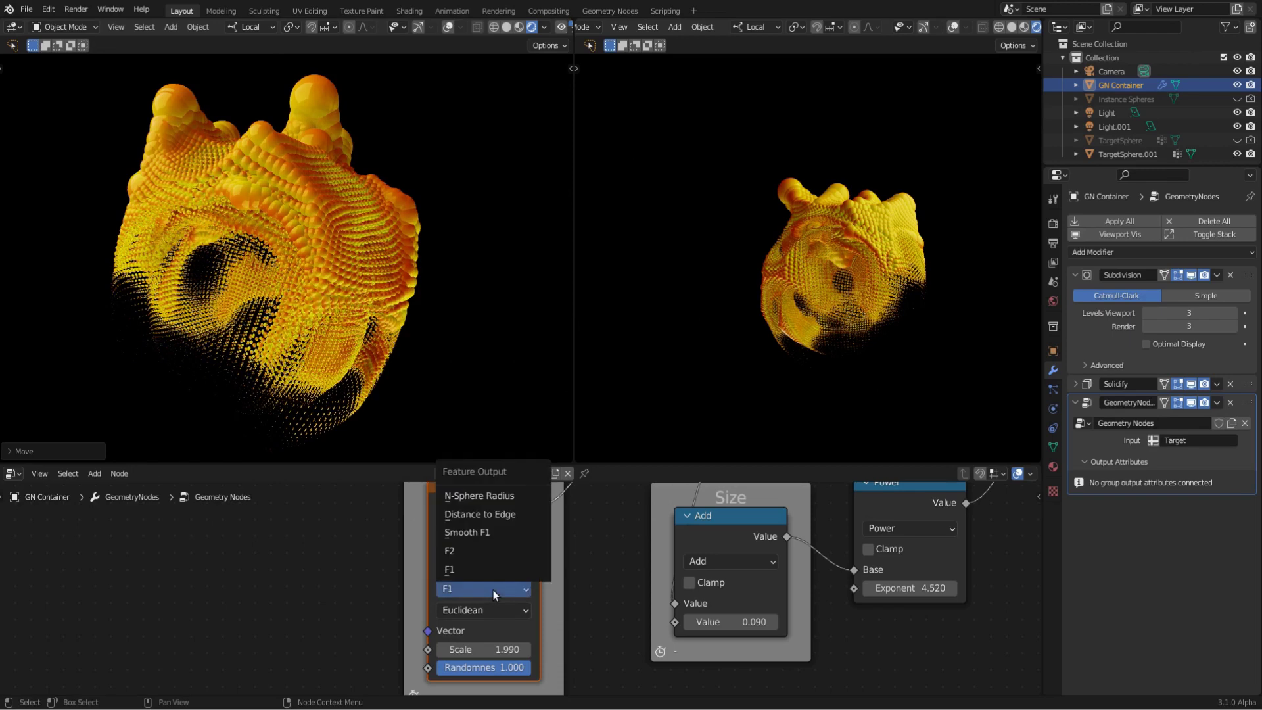
{"action": "left_click", "coordinate": [497, 555]}
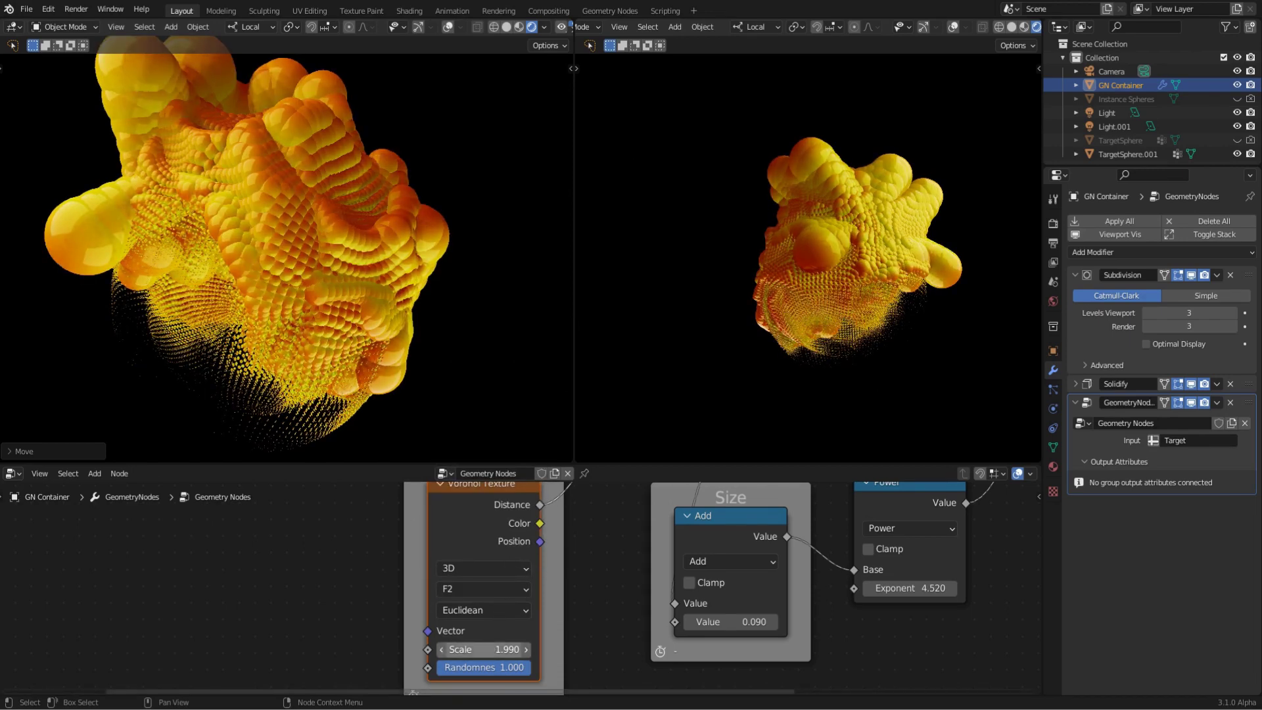
{"action": "mouse_move", "coordinate": [483, 649]}
{"action": "left_mouse_down"}
{"action": "mouse_move", "coordinate": [460, 649]}
{"action": "mouse_move", "coordinate": [499, 582]}
{"action": "left_mouse_up"}
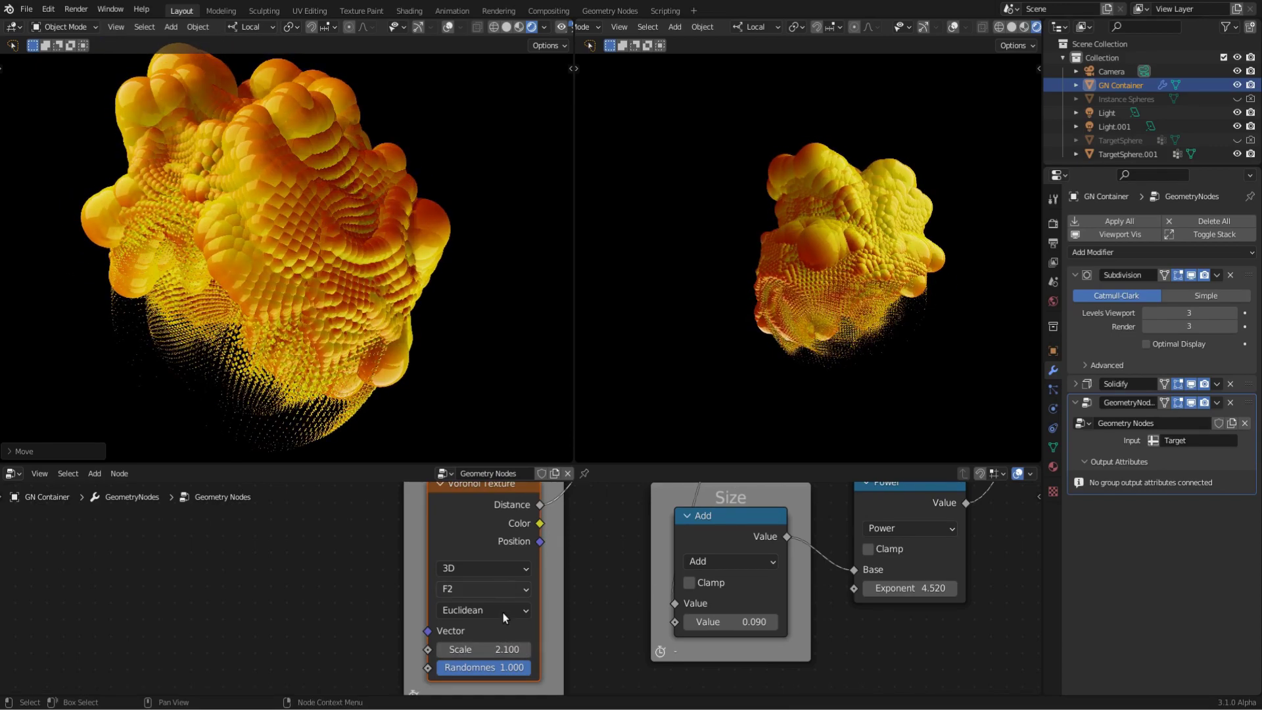
{"action": "left_click", "coordinate": [503, 611]}
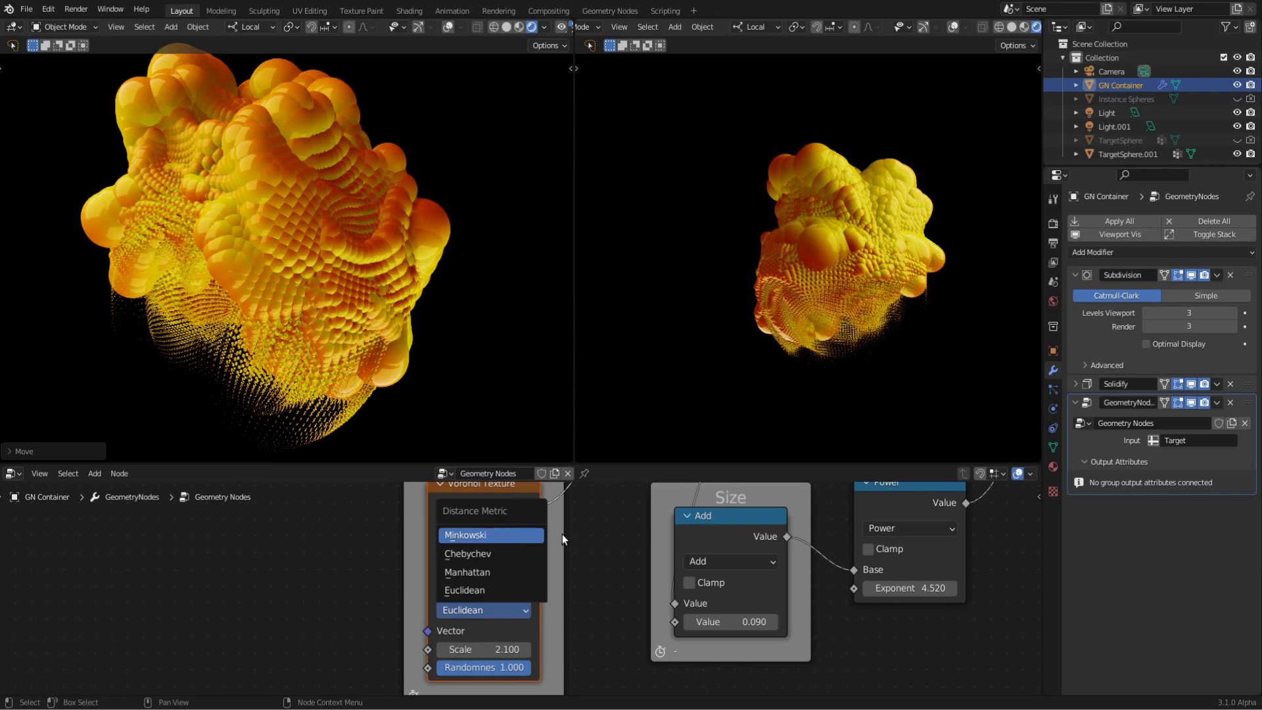
{"action": "key", "text": "Return"}
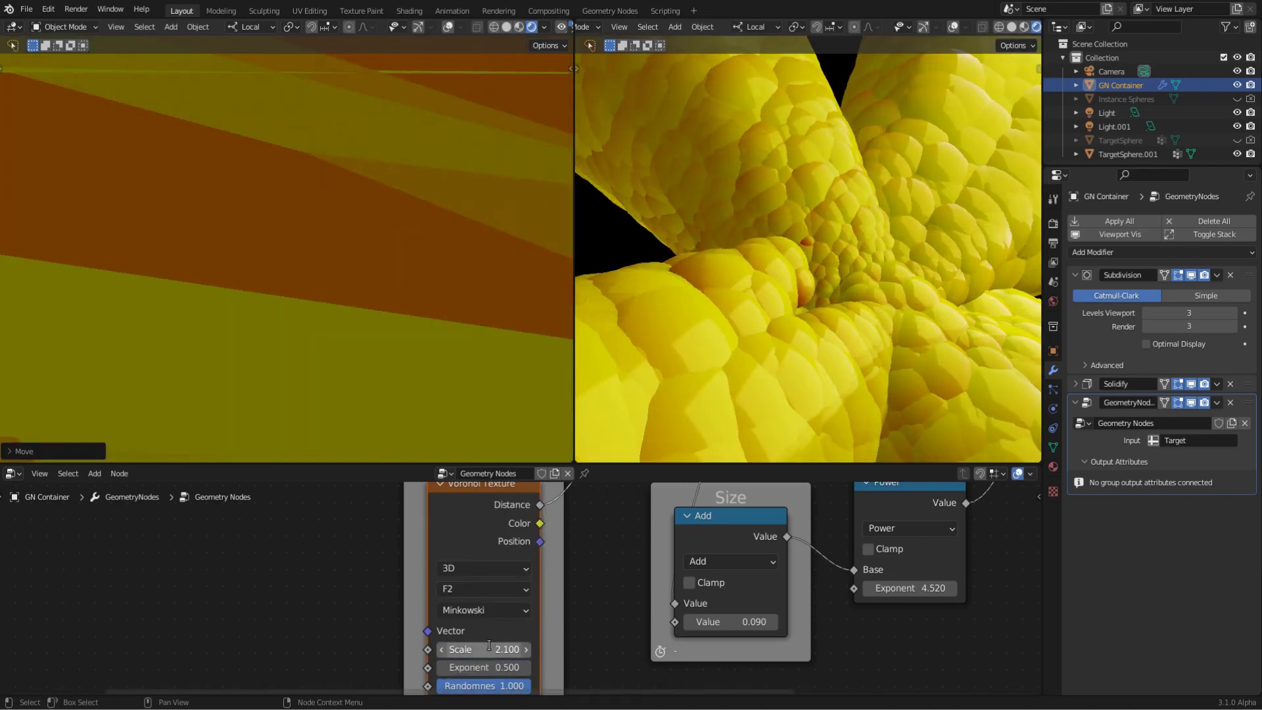
{"action": "type", "text": "5"}
{"action": "key", "text": "Return"}
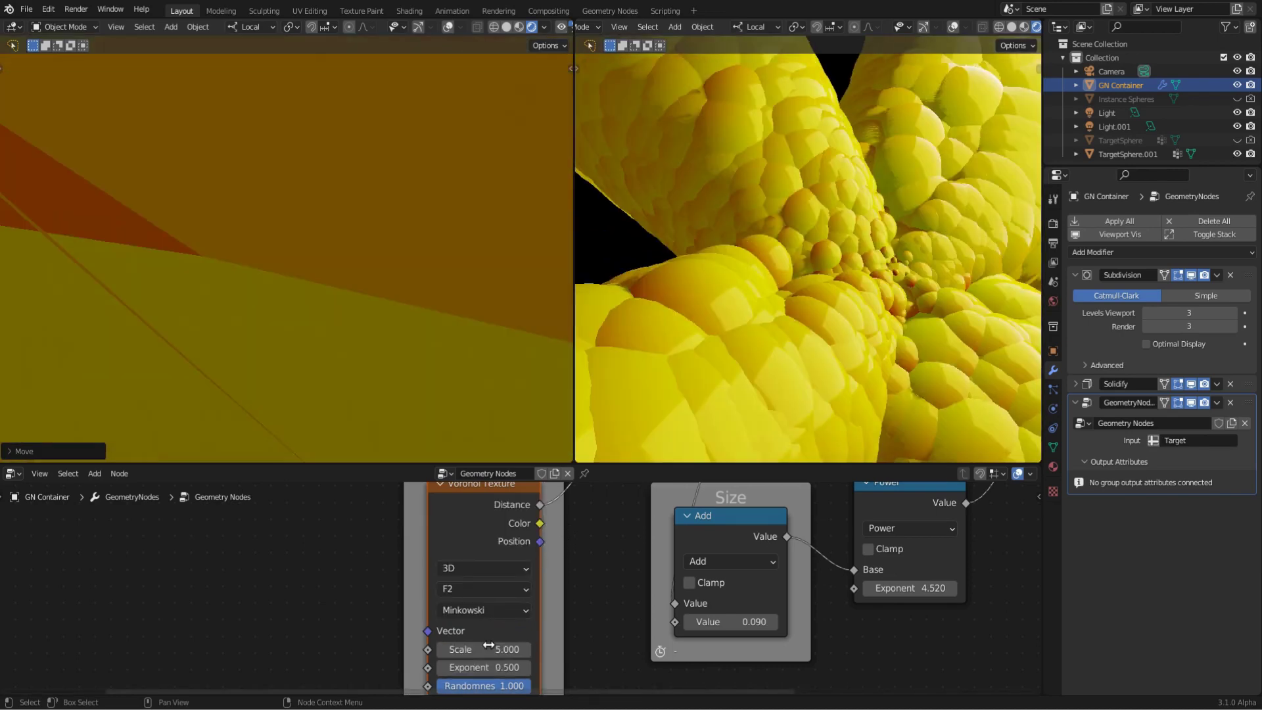
{"action": "type", "text": "2.000"}
{"action": "key", "text": "Return"}
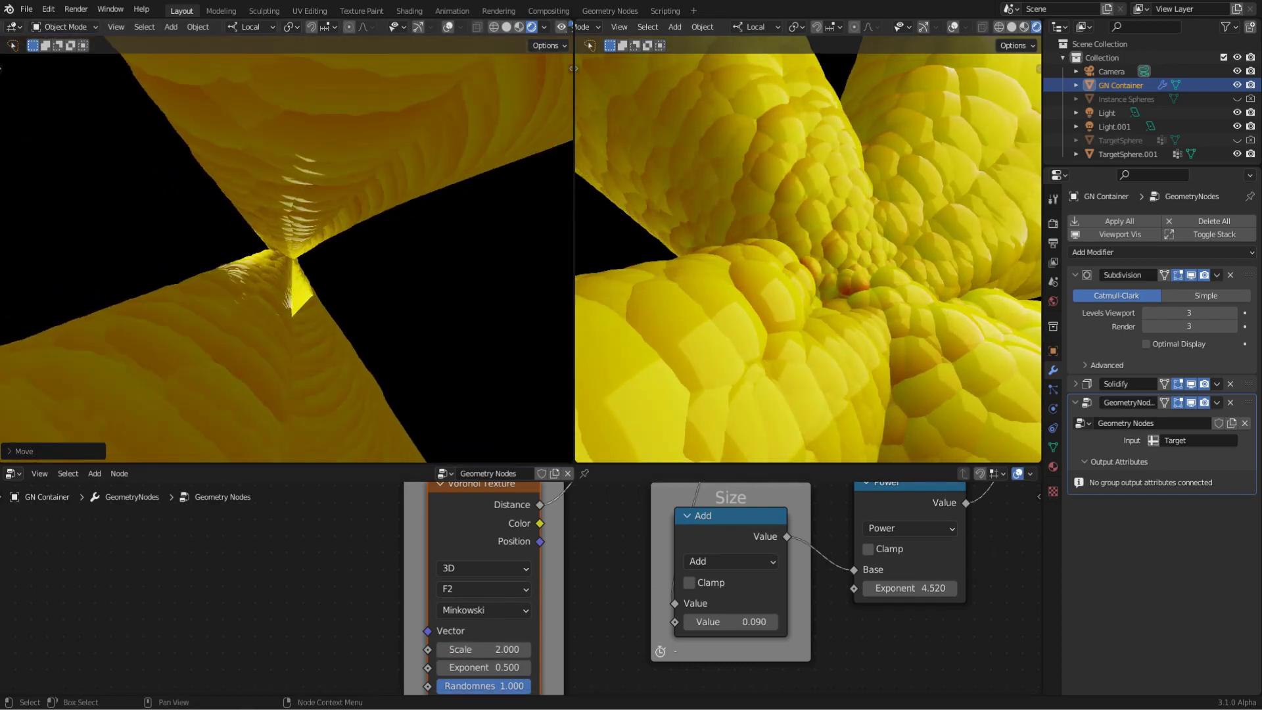
- Set Power exponent to 1, Voronoi scale to 3.22 and Minkowski exponent to 0.58
{"action": "left_click_drag", "start_coordinate": [911, 587], "coordinate": [881, 587]}
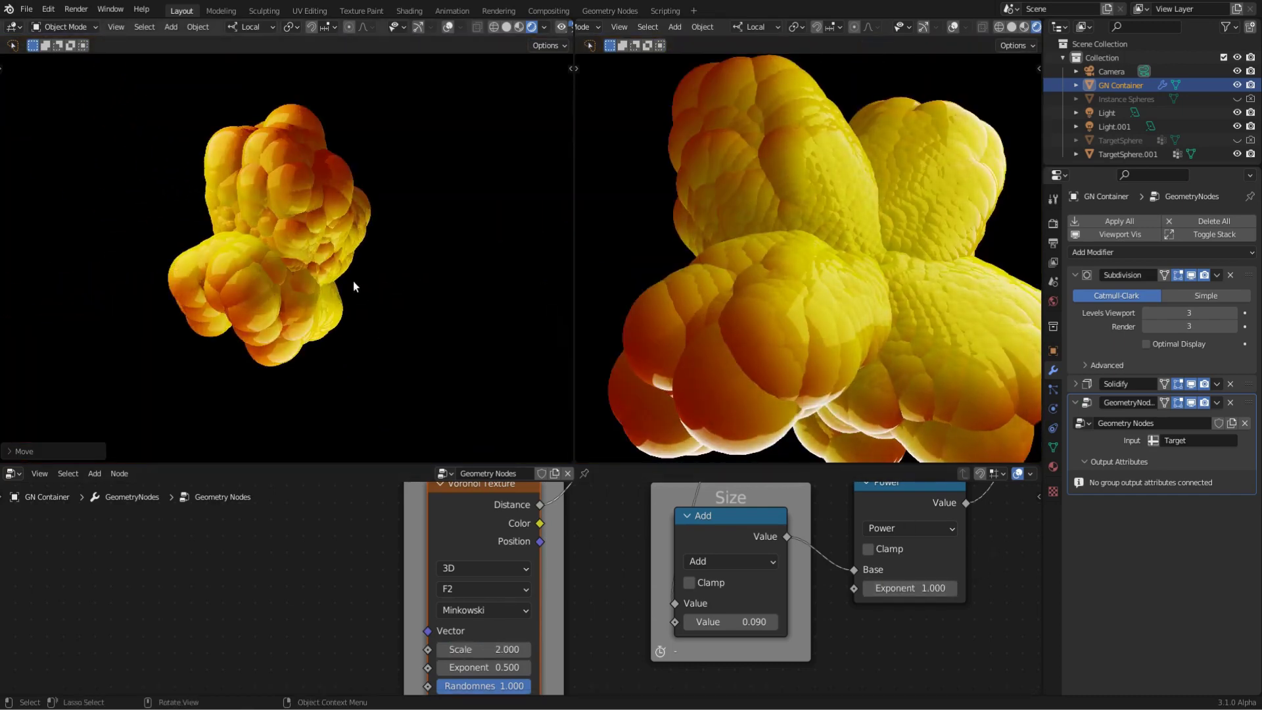
{"action": "left_click_drag", "start_coordinate": [490, 649], "coordinate": [486, 649]}
{"action": "type", "text": "3.22"}
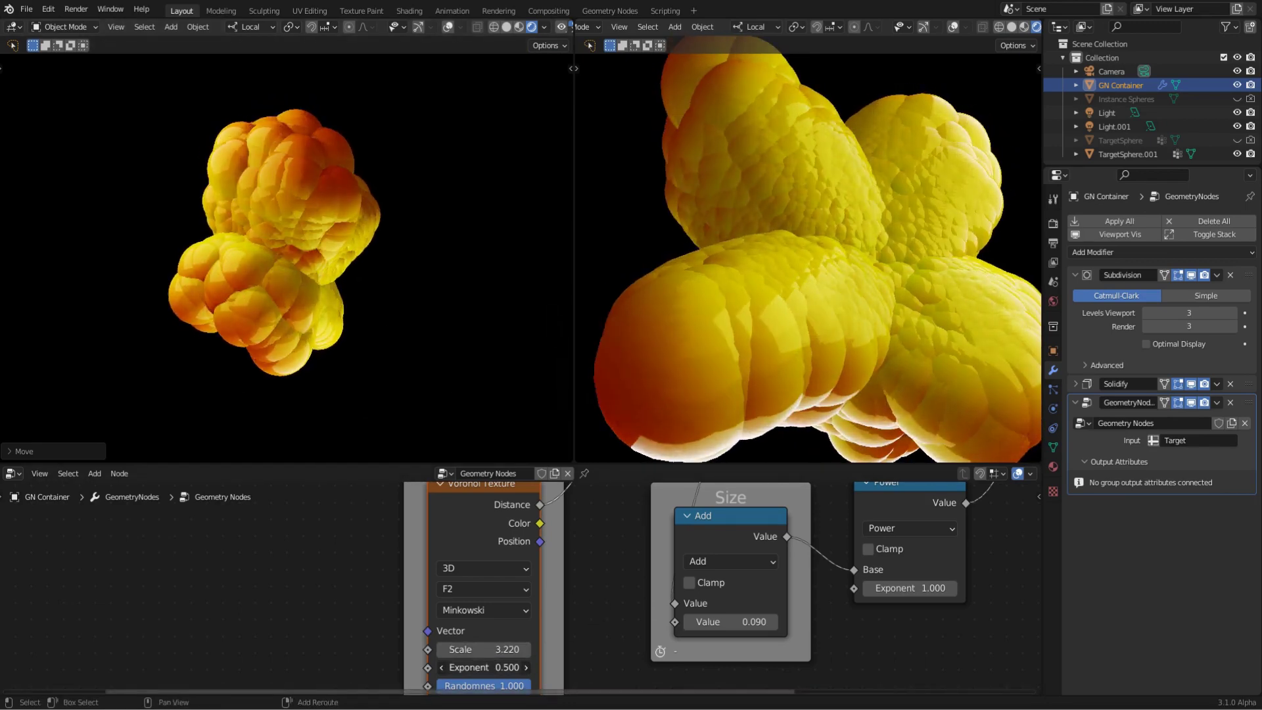
{"action": "mouse_move", "coordinate": [484, 667]}
{"action": "left_mouse_down"}
{"action": "mouse_move", "coordinate": [460, 667]}
{"action": "mouse_move", "coordinate": [506, 667]}
{"action": "left_mouse_up"}
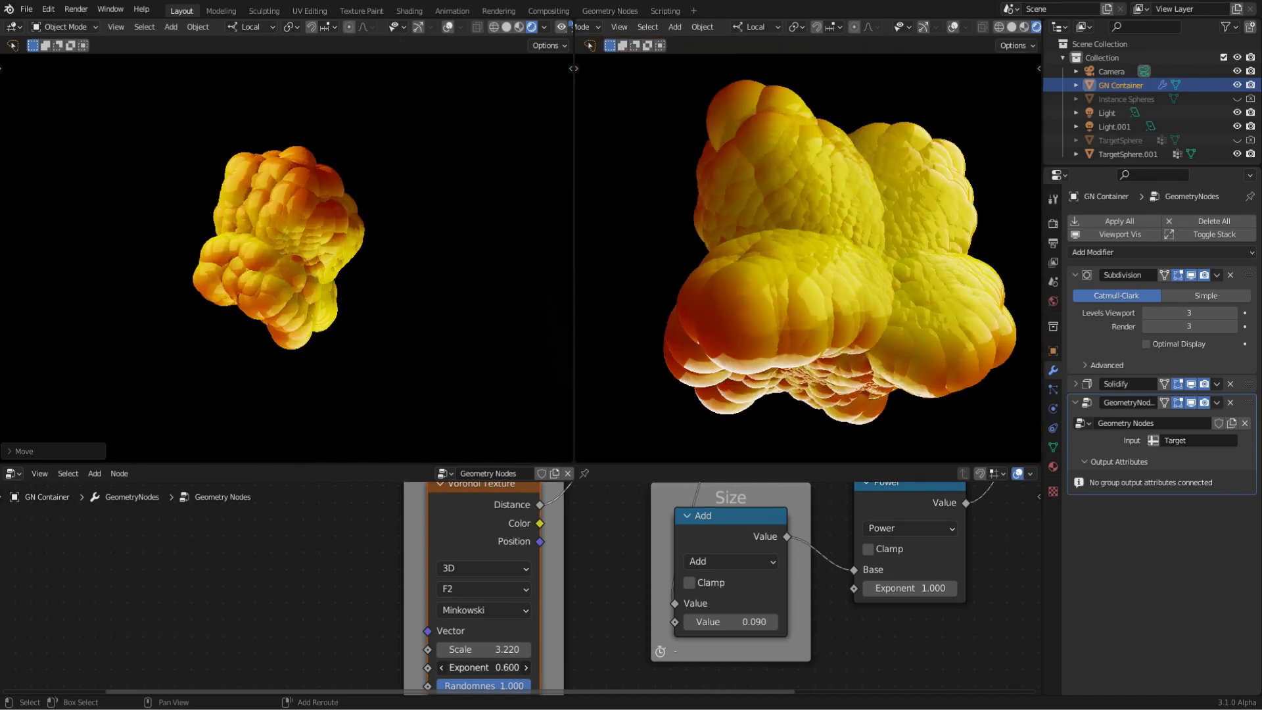
- Set the Voronoi distance to Chebychev at scale 3.06, then bring up the Switch Type menu
{"action": "left_click", "coordinate": [485, 611]}
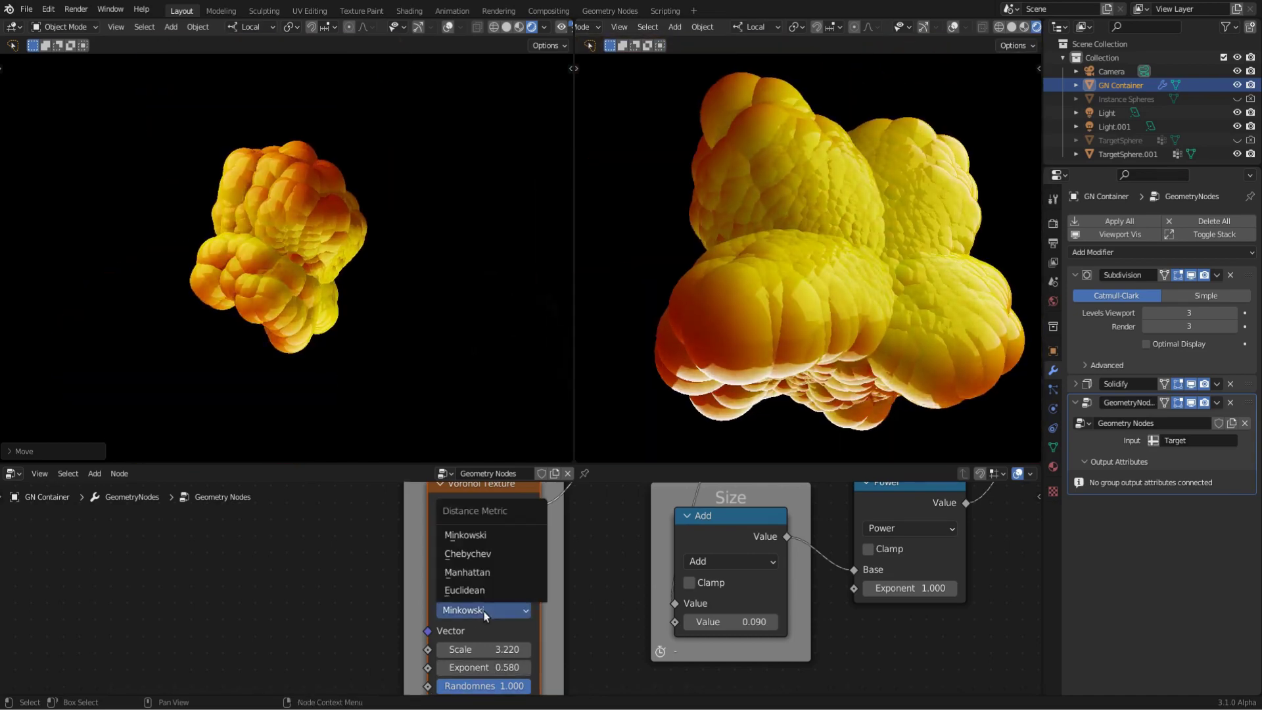
{"action": "left_click", "coordinate": [484, 553]}
{"action": "scroll", "coordinate": [329, 232], "scroll_direction": "up", "scroll_amount": 2}
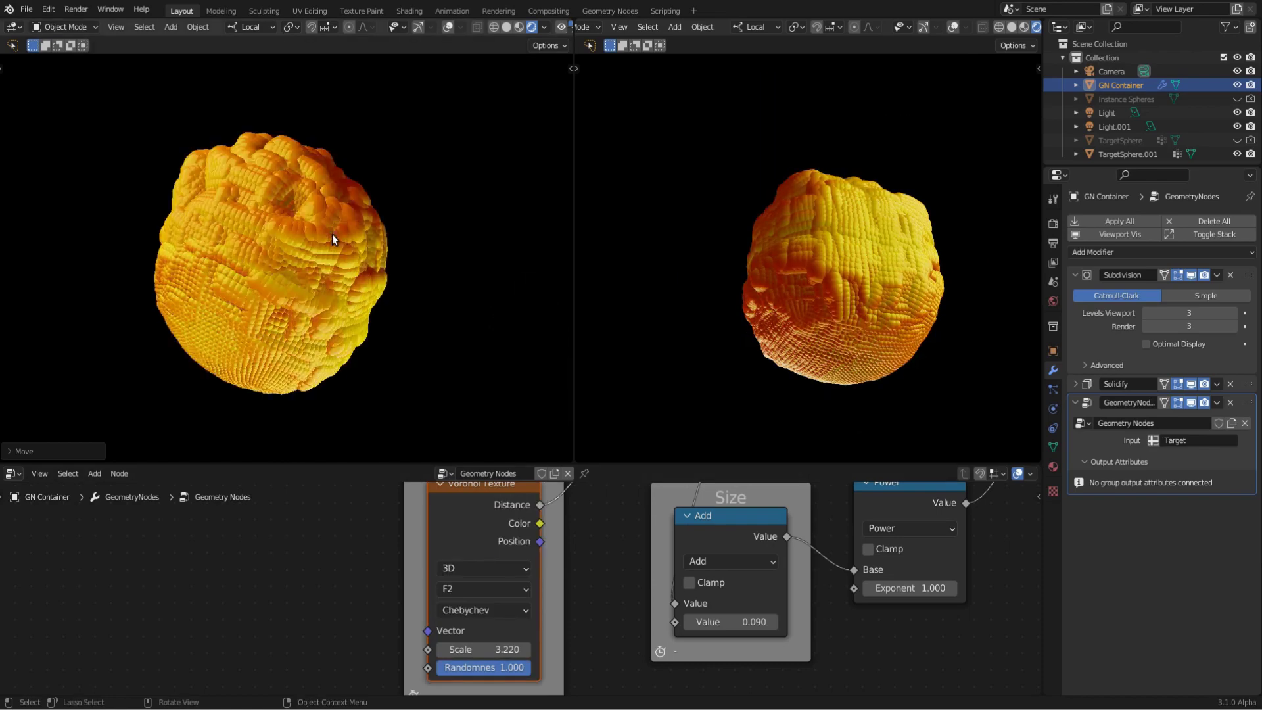
{"action": "scroll", "coordinate": [495, 638], "scroll_direction": "down", "scroll_amount": 1}
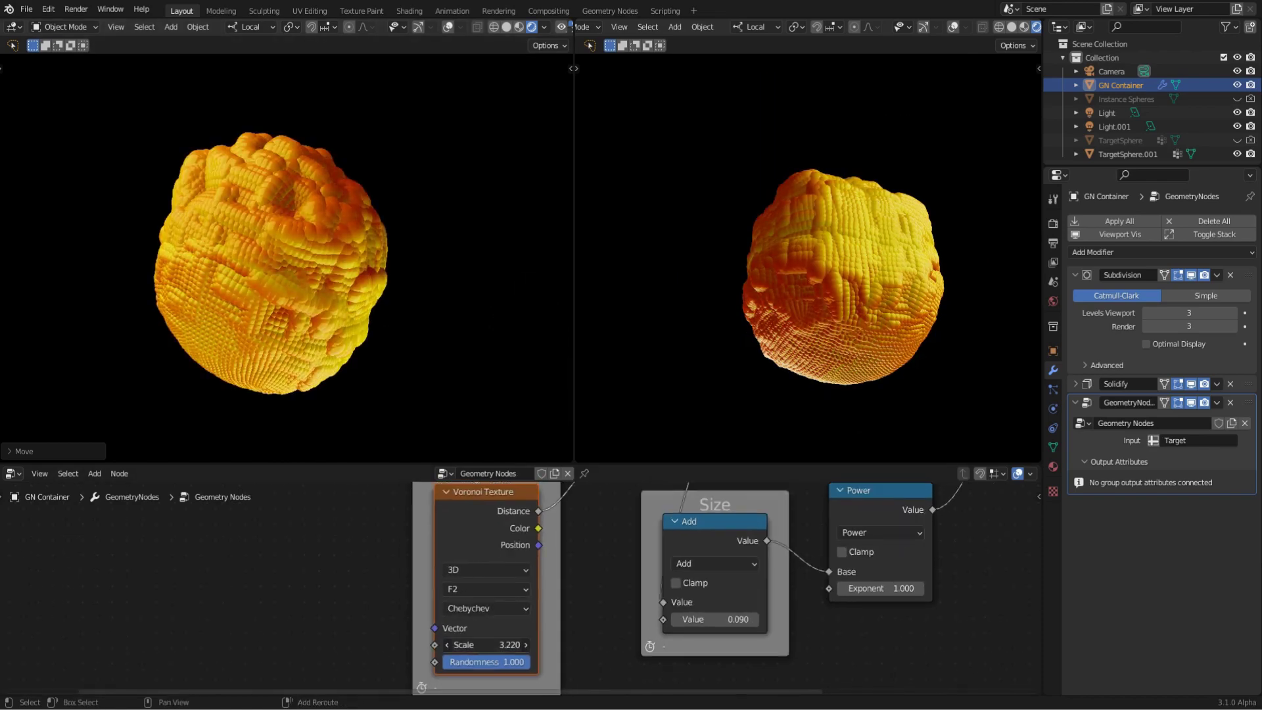
{"action": "mouse_move", "coordinate": [487, 645]}
{"action": "left_mouse_down"}
{"action": "mouse_move", "coordinate": [526, 645]}
{"action": "mouse_move", "coordinate": [510, 586]}
{"action": "left_mouse_up"}
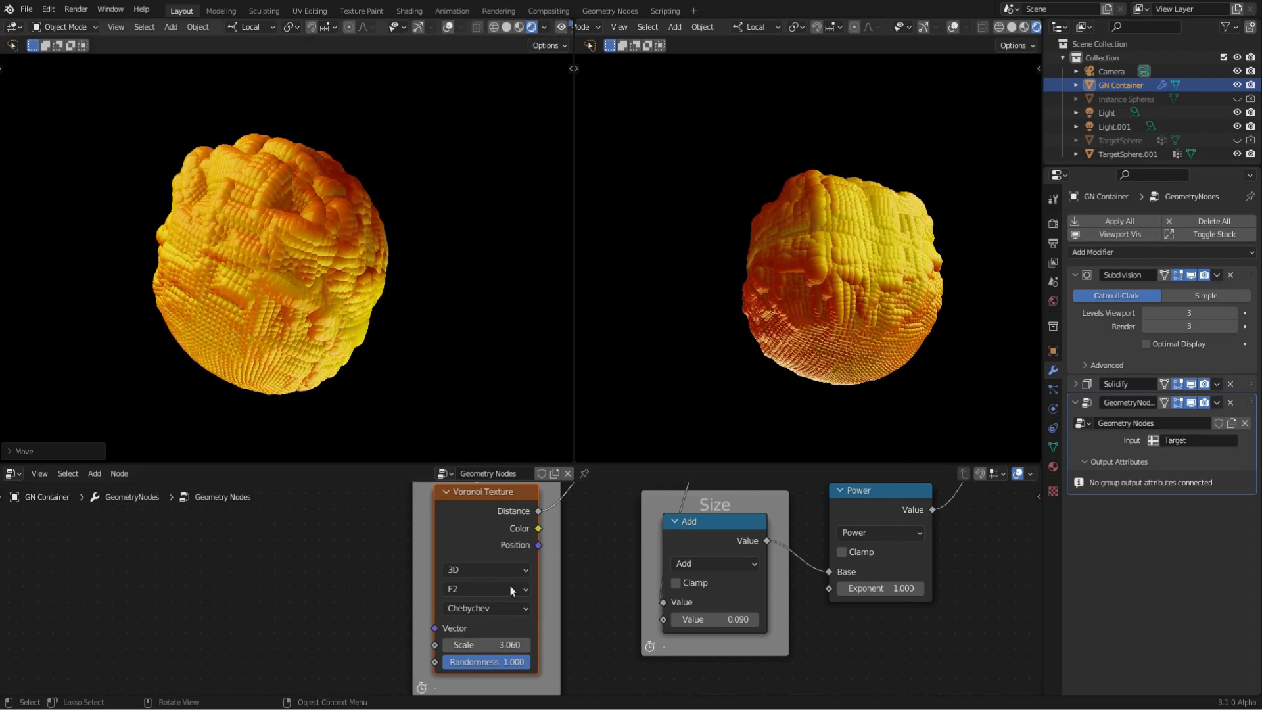
{"action": "key", "text": "shift+s"}
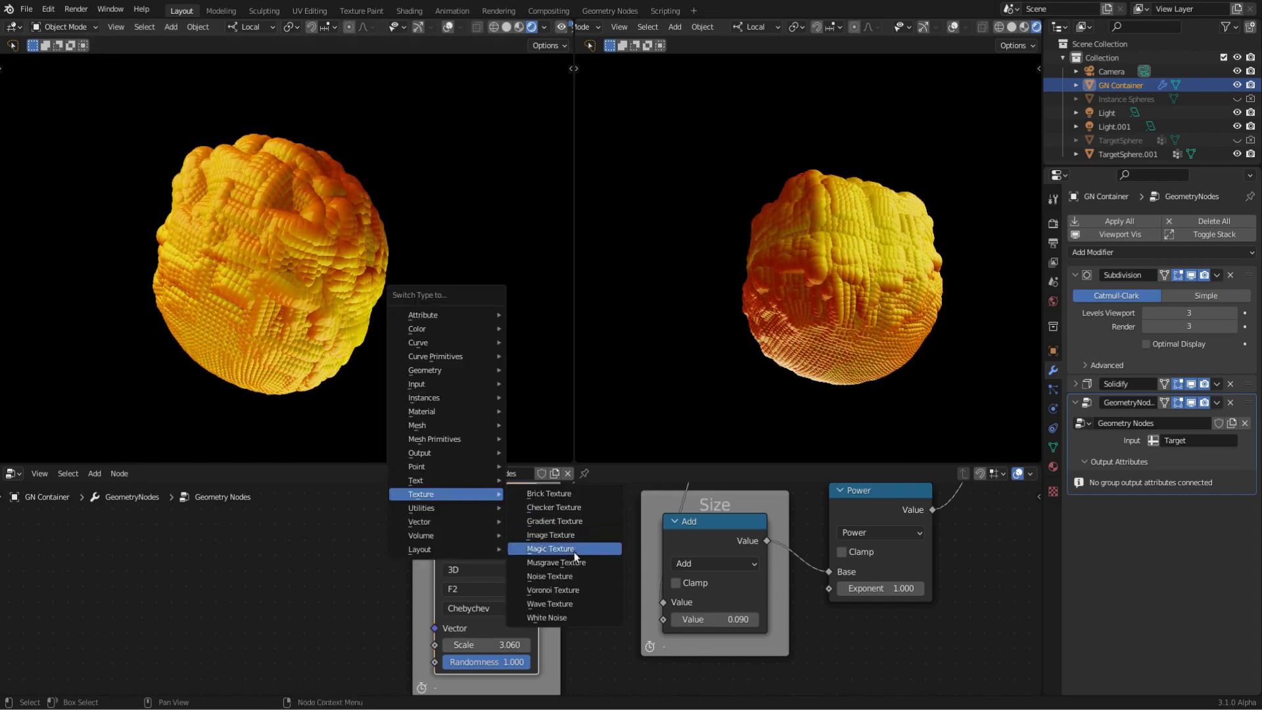
- Turn the Voronoi node into a Musgrave Texture, type Multifractal, scale 3.73
{"action": "left_click", "coordinate": [563, 560]}
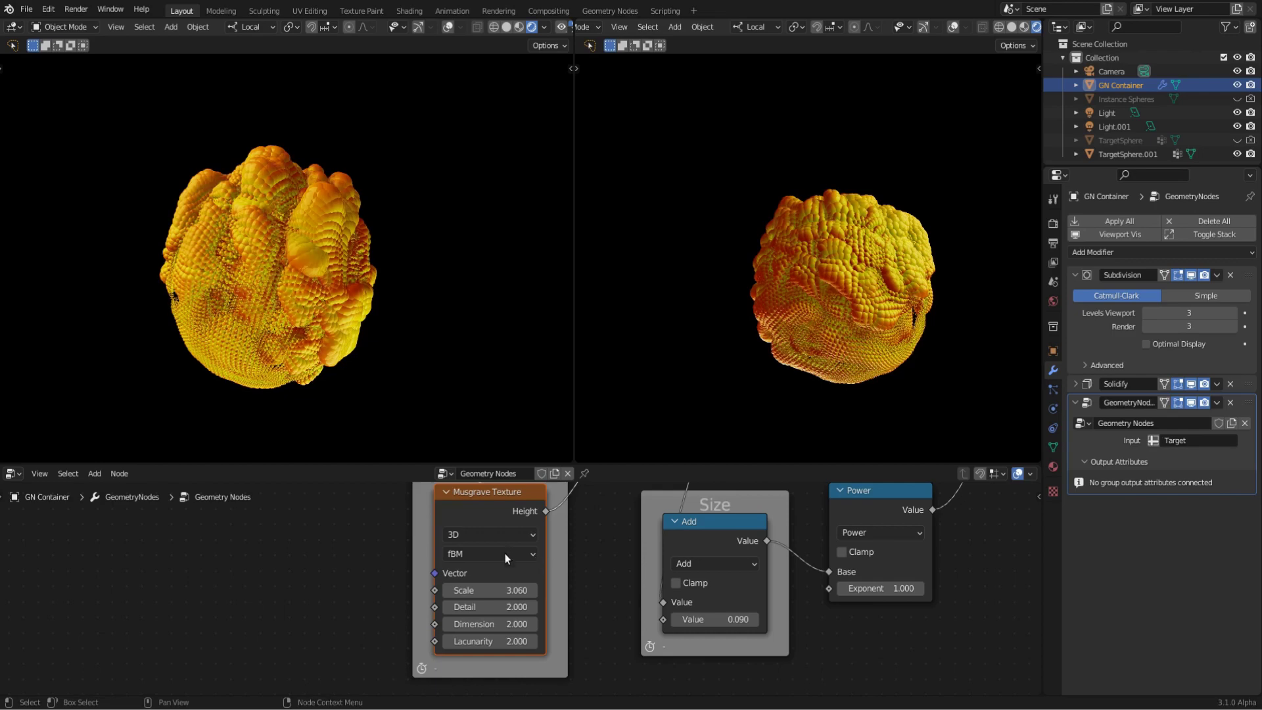
{"action": "left_click", "coordinate": [506, 555]}
{"action": "left_click", "coordinate": [507, 570]}
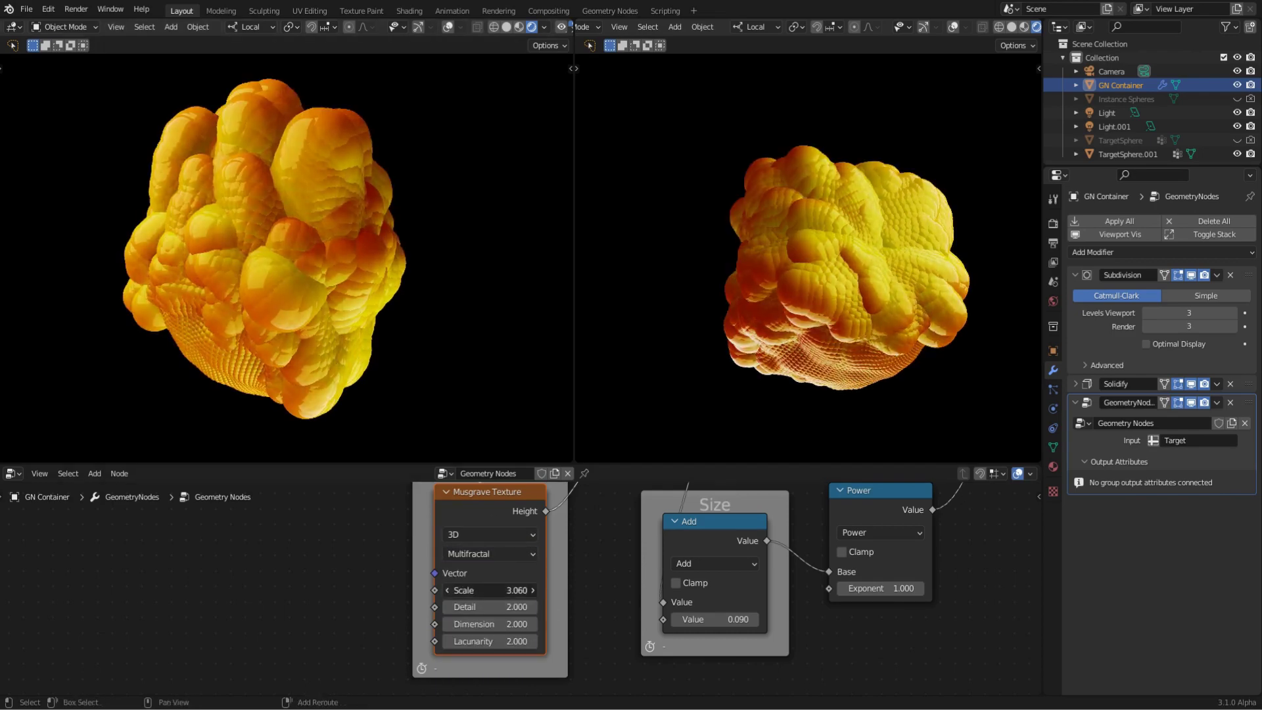
{"action": "mouse_move", "coordinate": [490, 589]}
{"action": "left_mouse_down"}
{"action": "mouse_move", "coordinate": [464, 590]}
{"action": "mouse_move", "coordinate": [526, 589]}
{"action": "left_mouse_up"}
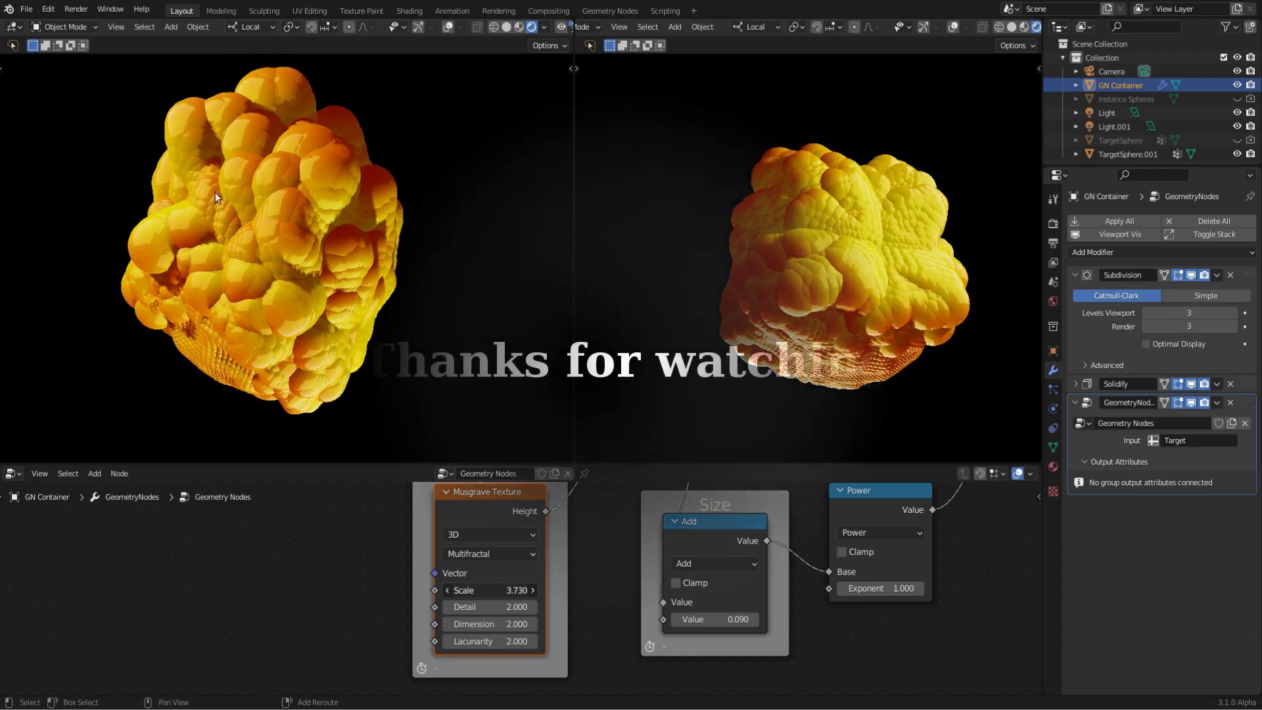